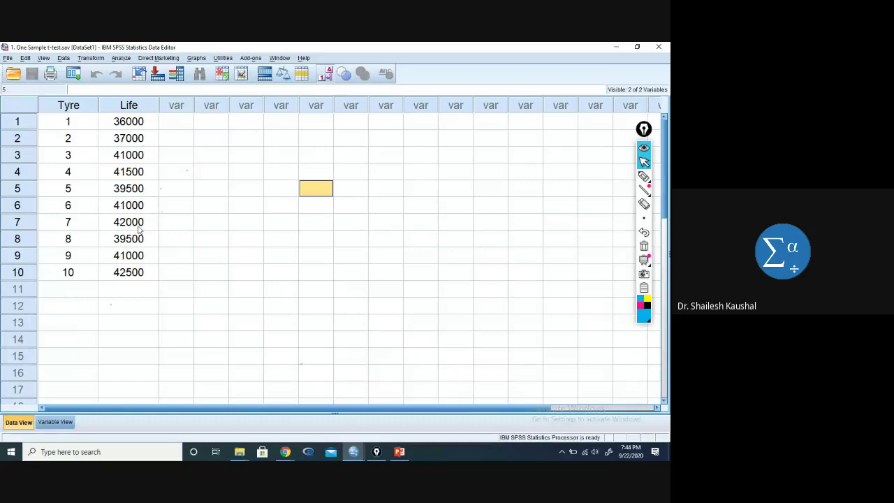
- Start a One-Sample T Test and assign Life of tyre in km as the test variable
click(120, 59)
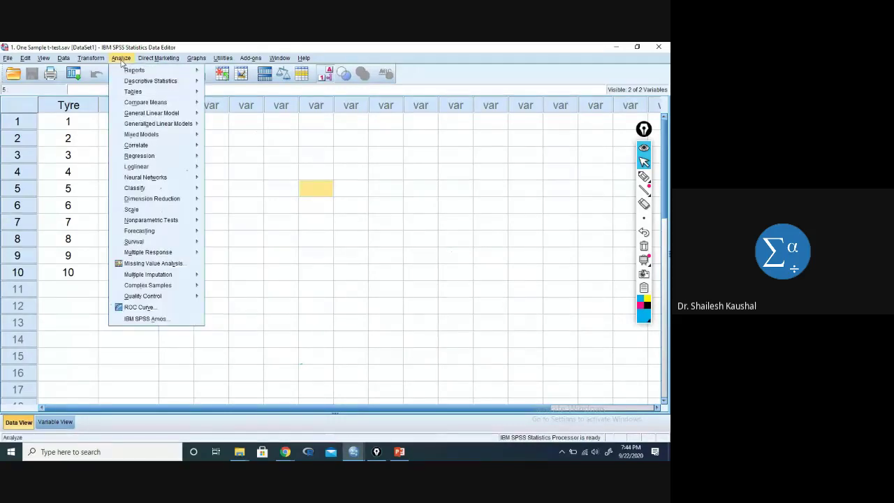
mouse_move(148, 106)
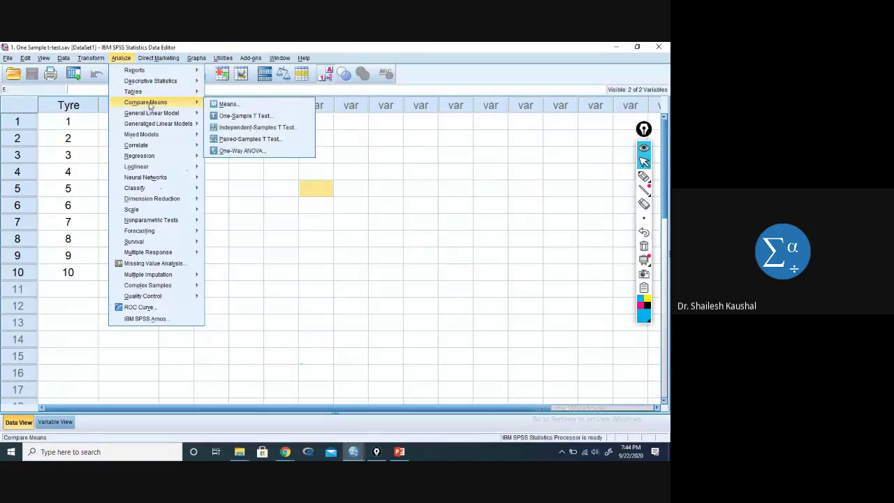
click(292, 119)
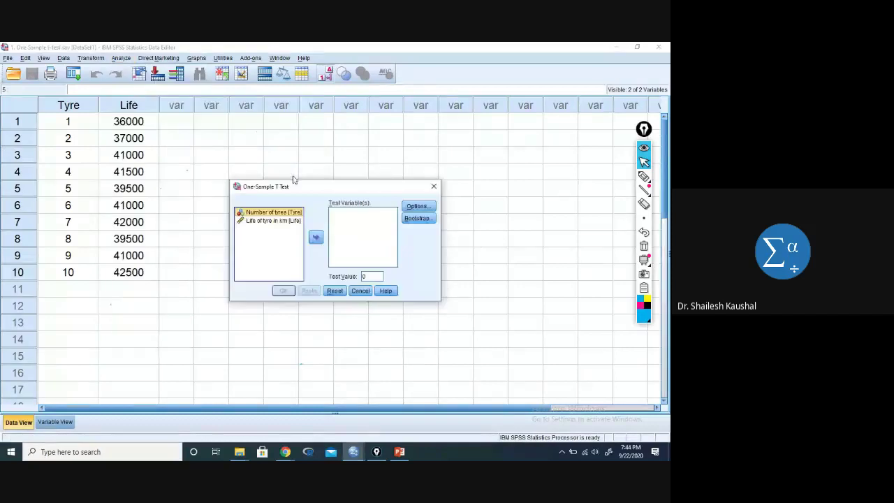
click(272, 222)
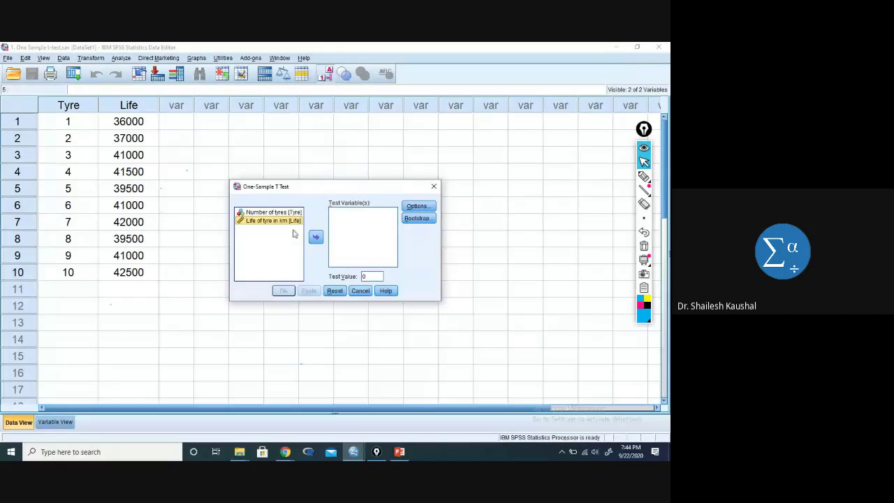
click(315, 237)
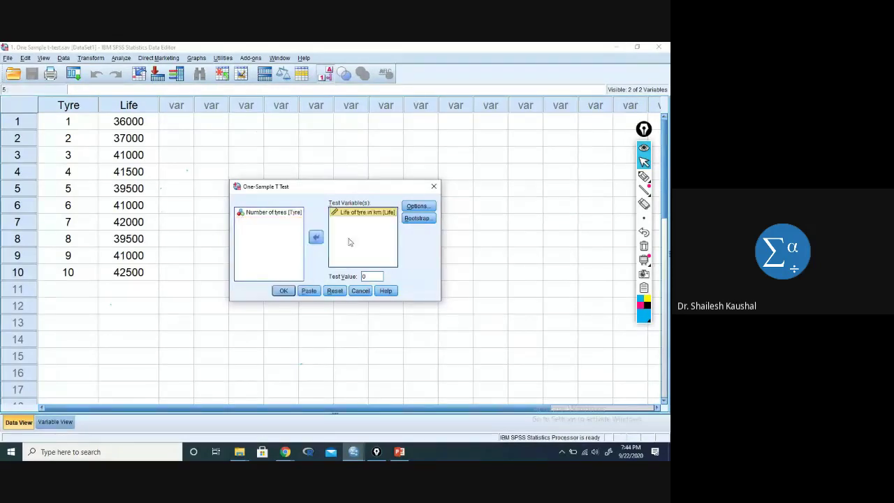
- Set the test value to 40000, accept the existing confidence interval and missing-value options, and run the test
double_click(372, 277)
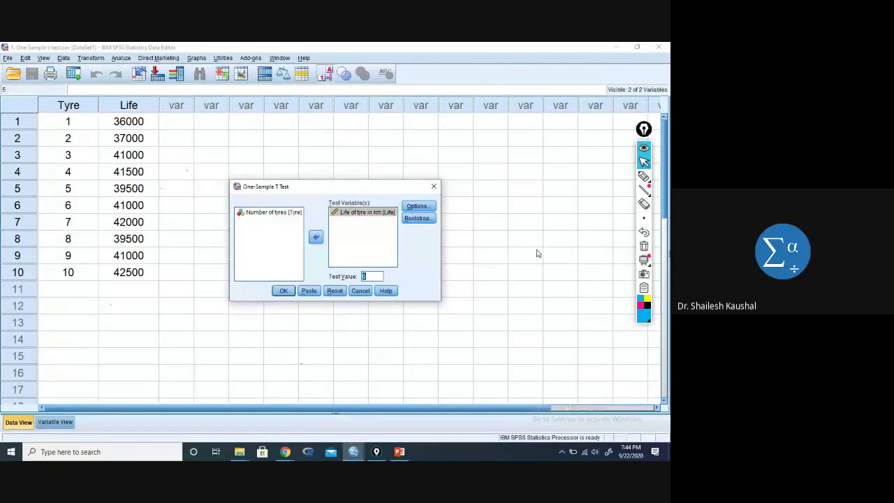
text(40000)
click(417, 206)
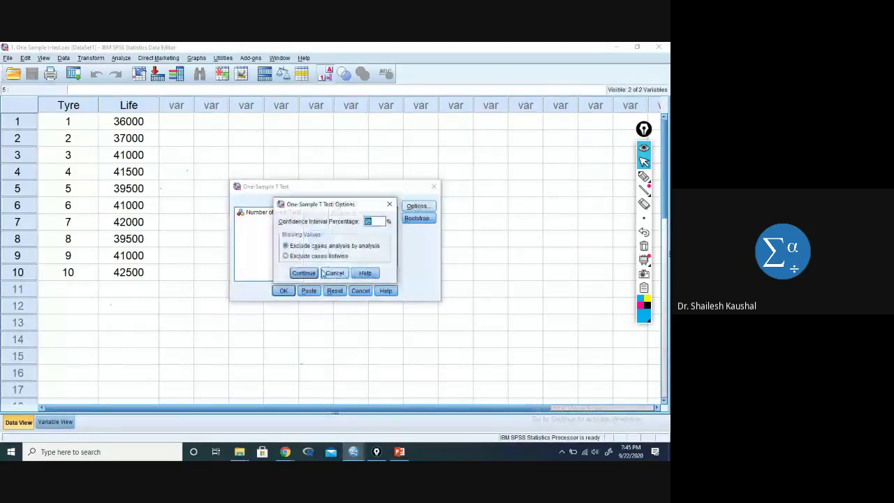
click(305, 273)
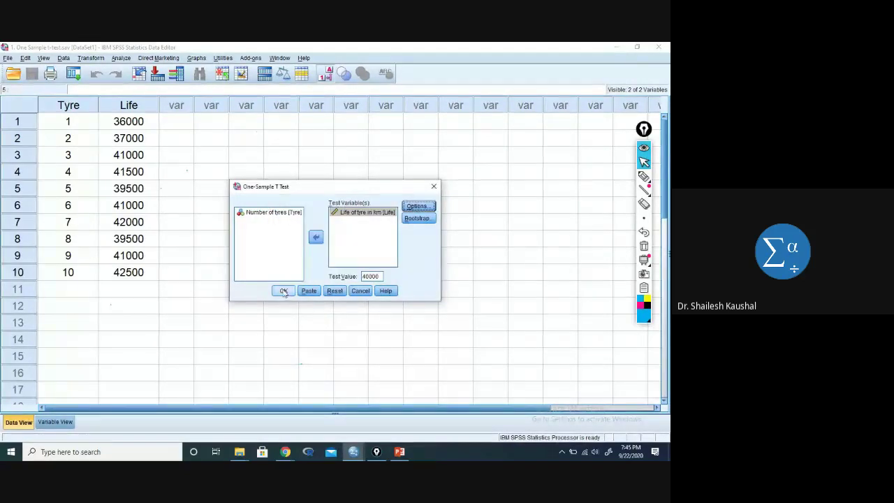
click(283, 291)
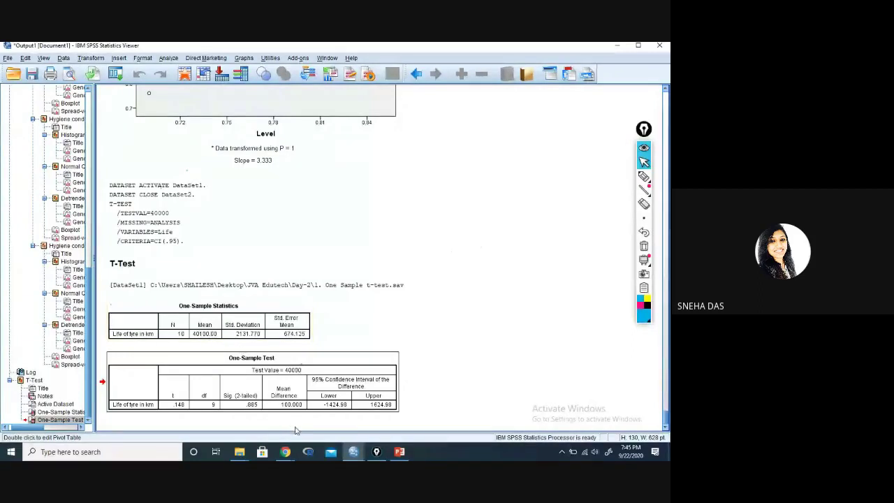
- Switch to the Google Meet window in Chrome to check the meeting, and return to the SPSS output
click(286, 452)
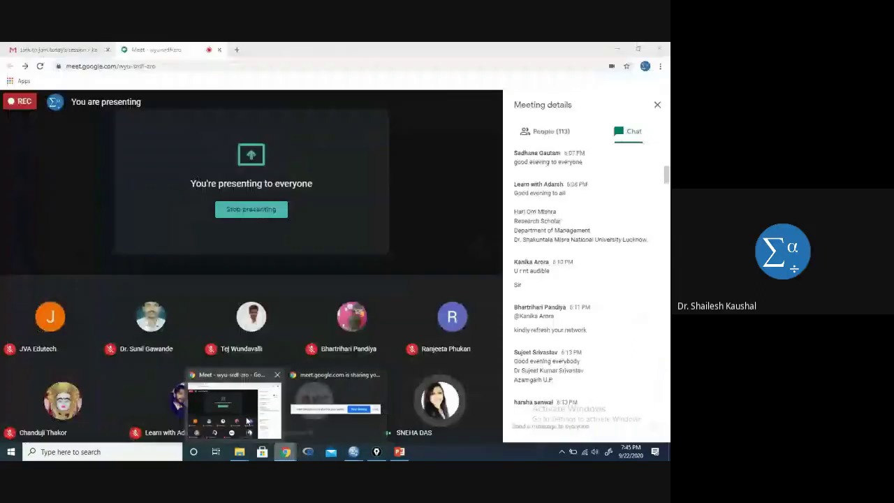
click(251, 412)
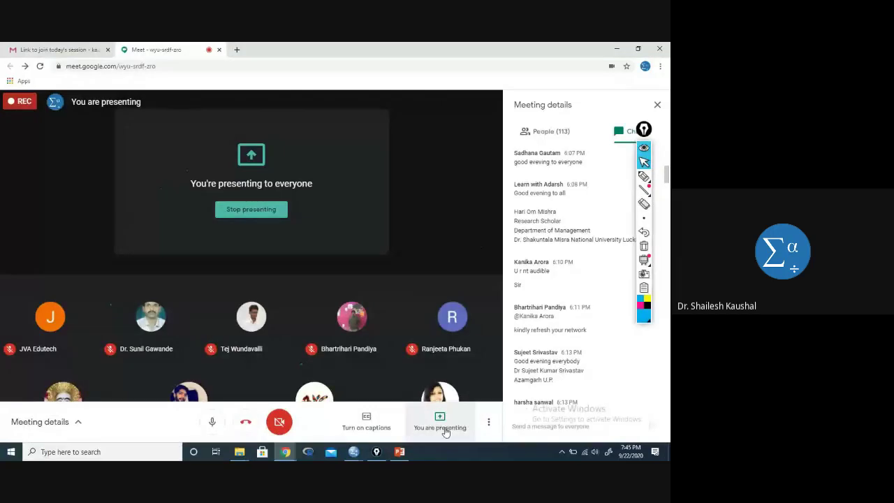
click(447, 433)
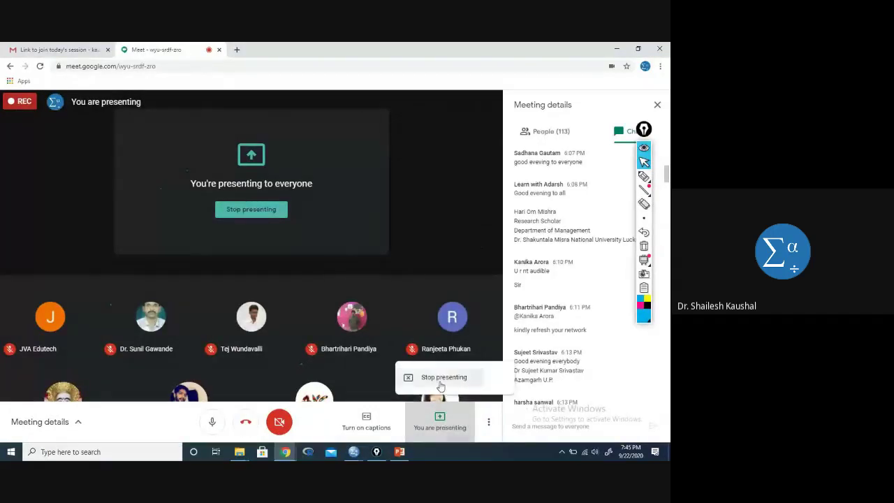
click(440, 377)
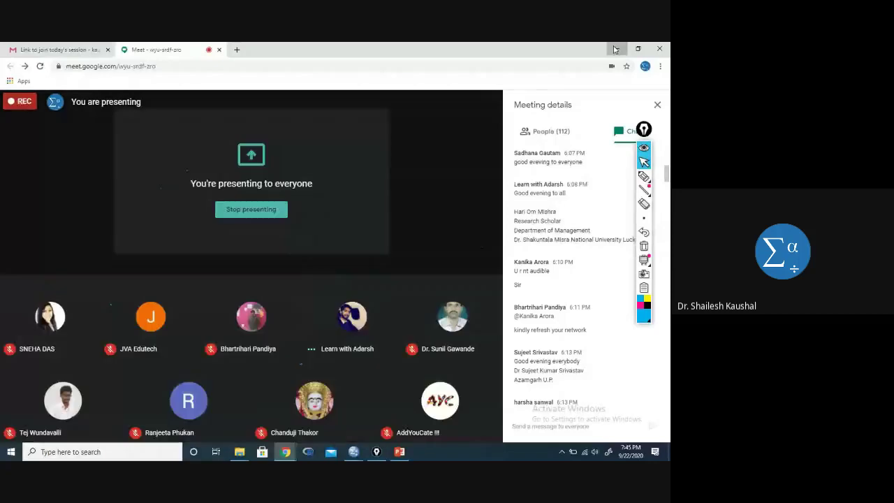
click(615, 50)
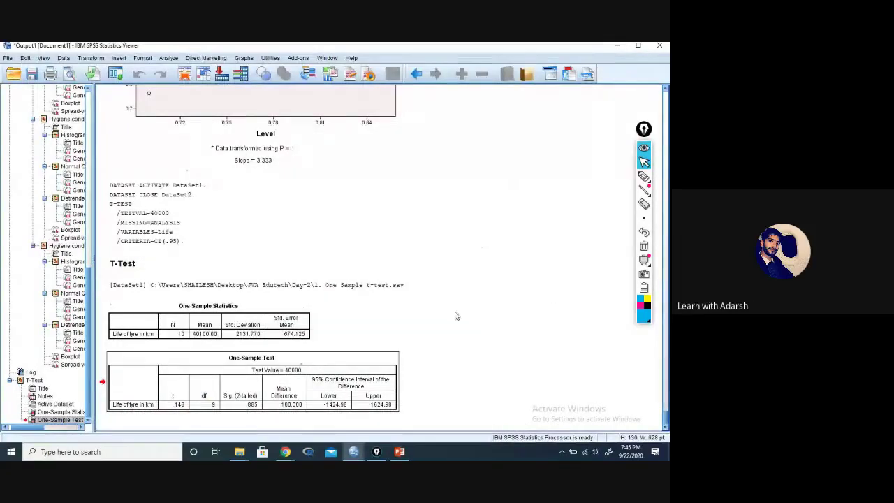
click(276, 357)
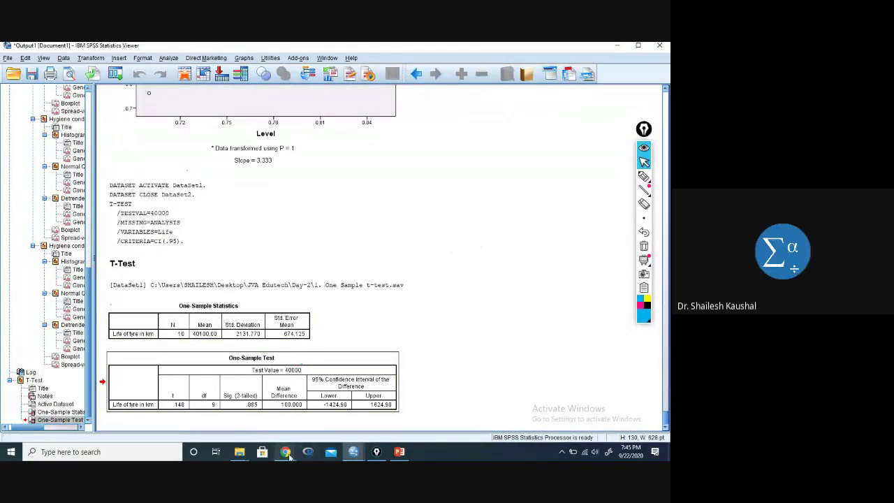
mouse_move(290, 455)
click(257, 426)
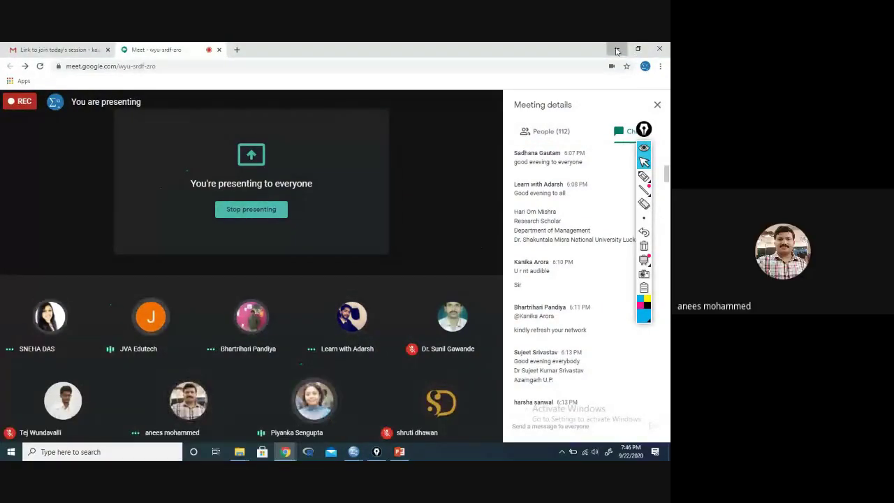
click(615, 49)
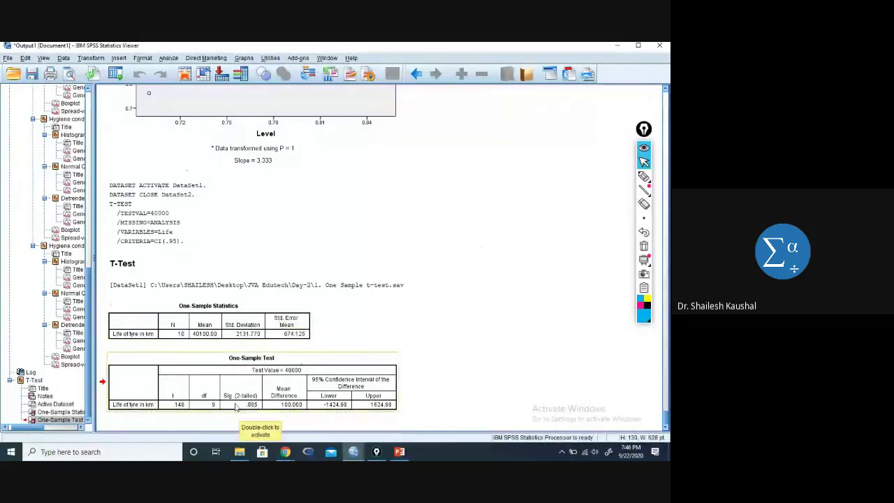
- Examine the mean in the One-Sample Statistics table and the two-tailed significance in the One-Sample Test table
click(210, 356)
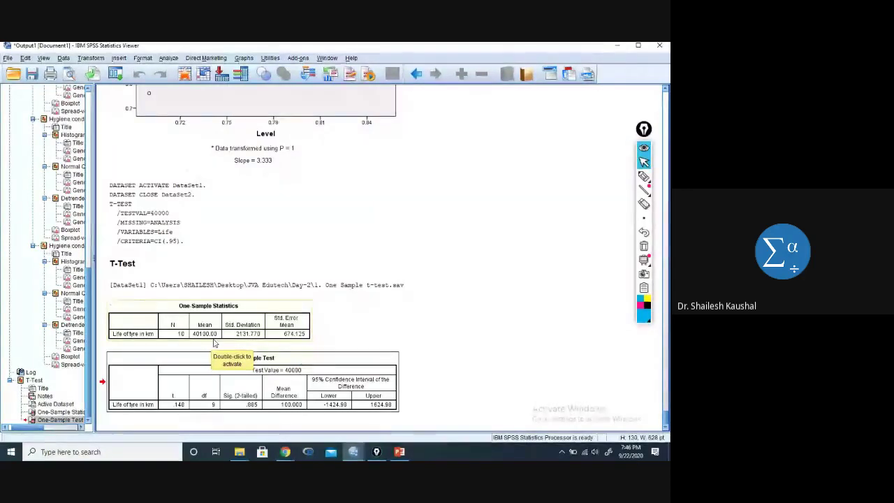
click(252, 404)
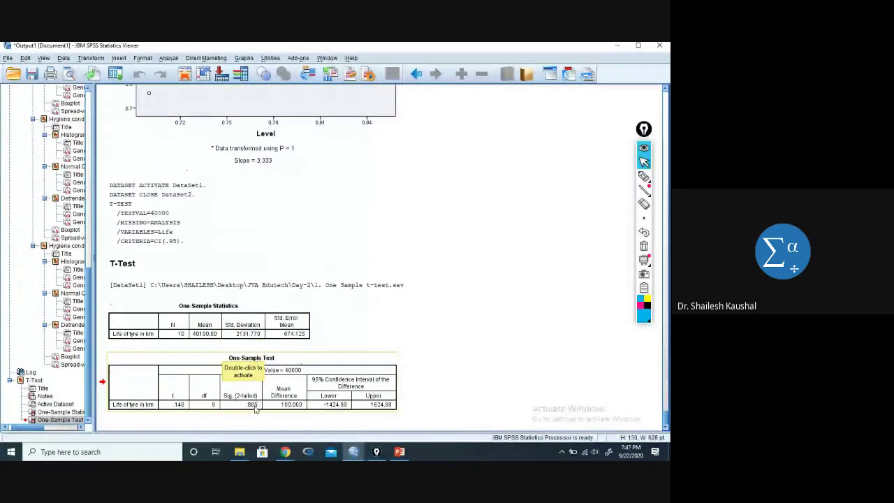
click(276, 385)
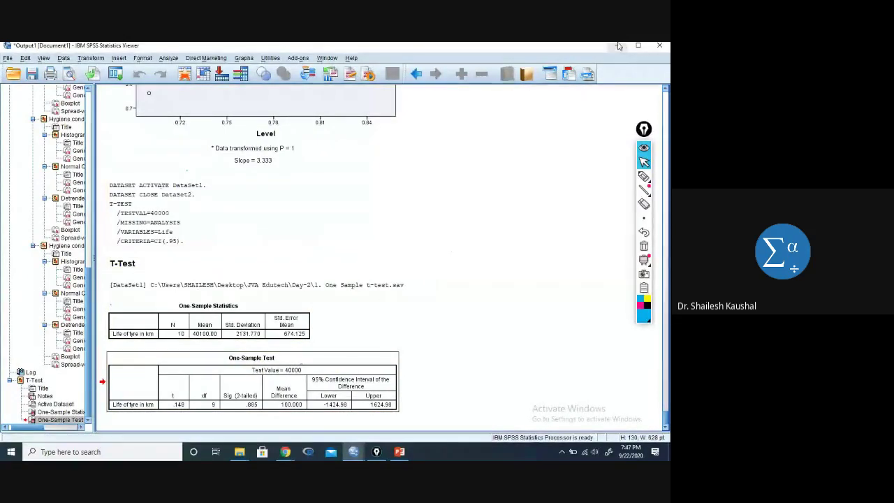
- Return to the Data Editor and open 2. Independent t-test.sav from the Day-2 folder of JVA Edutech
click(353, 451)
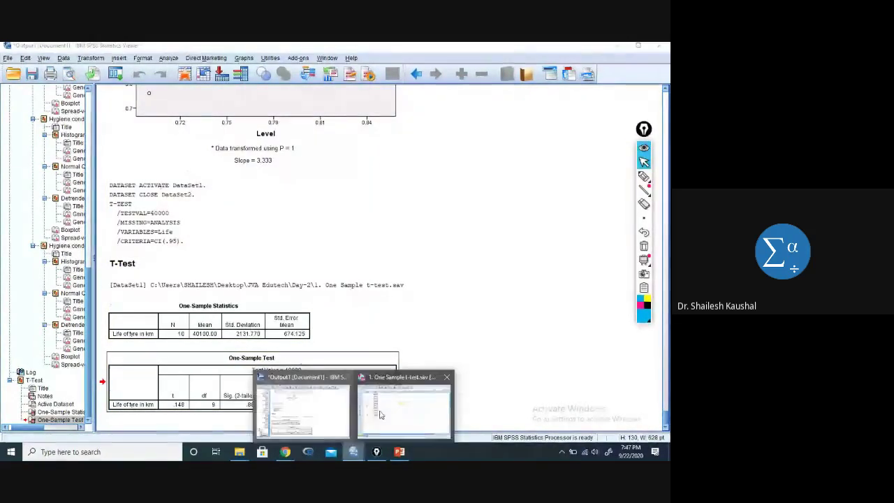
click(403, 412)
click(13, 73)
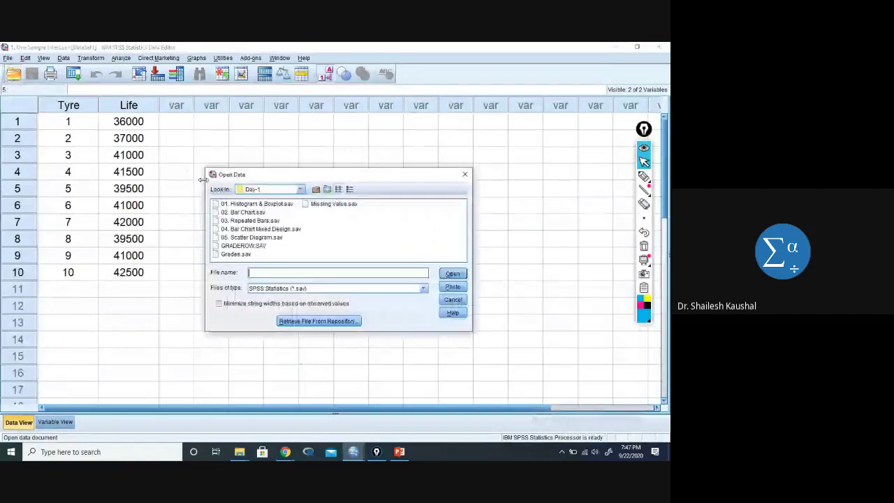
click(300, 189)
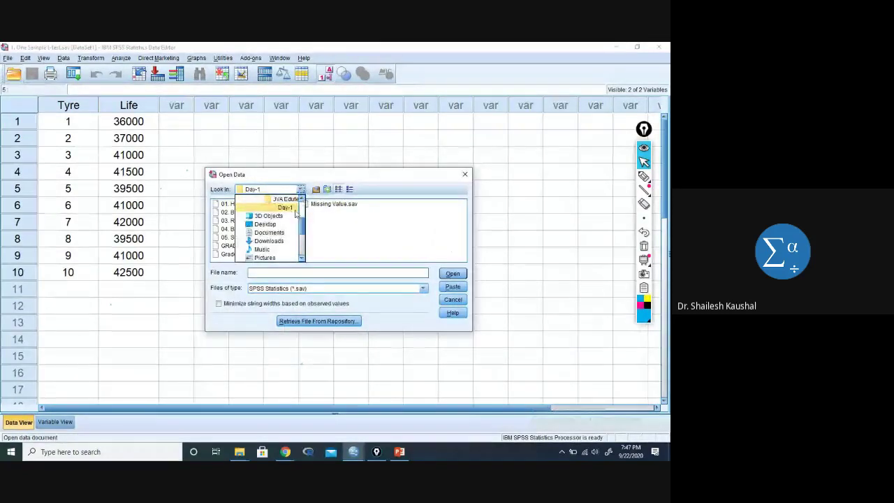
click(286, 199)
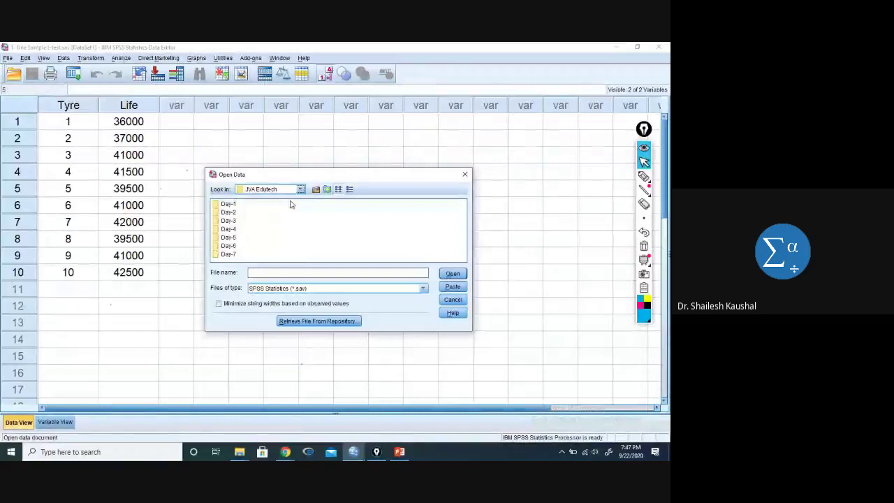
click(229, 212)
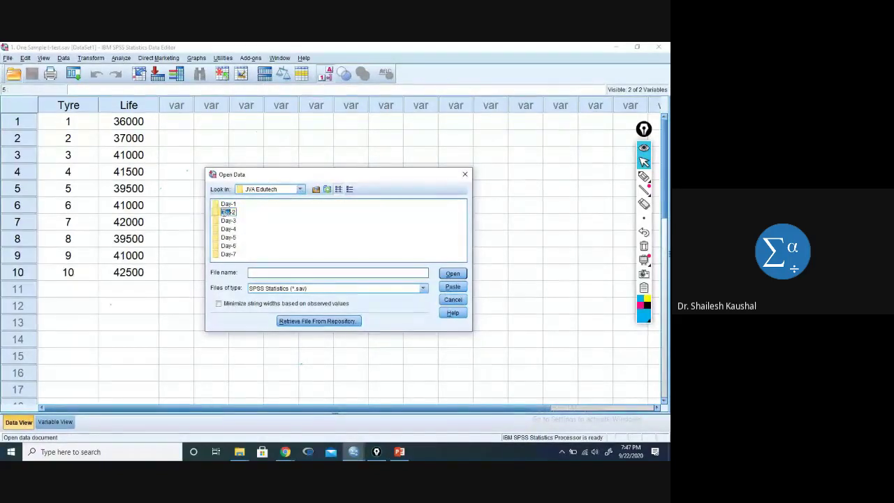
double_click(229, 212)
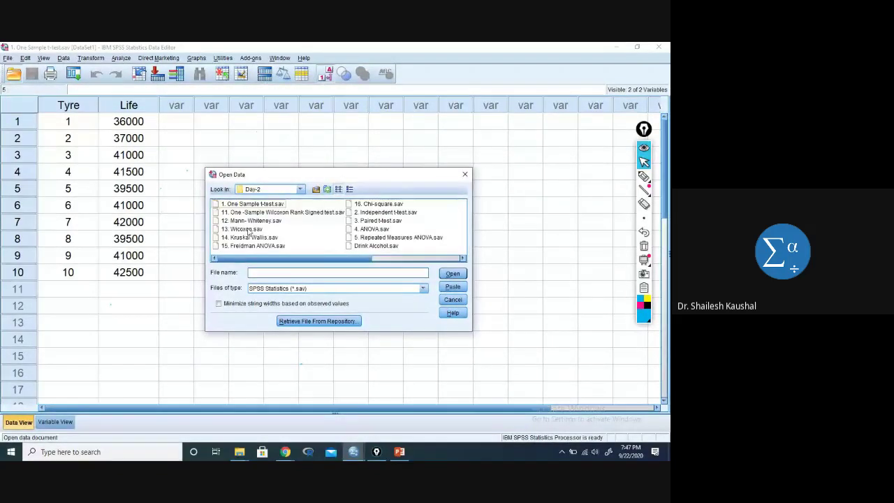
double_click(368, 213)
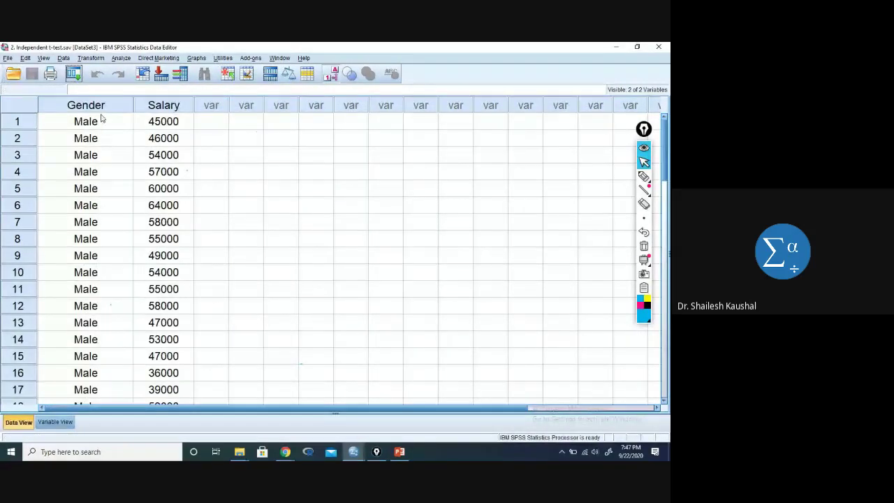
- Highlight the male cases and the female cases in the Gender and Salary columns to review the two groups
drag(114, 124, 115, 321)
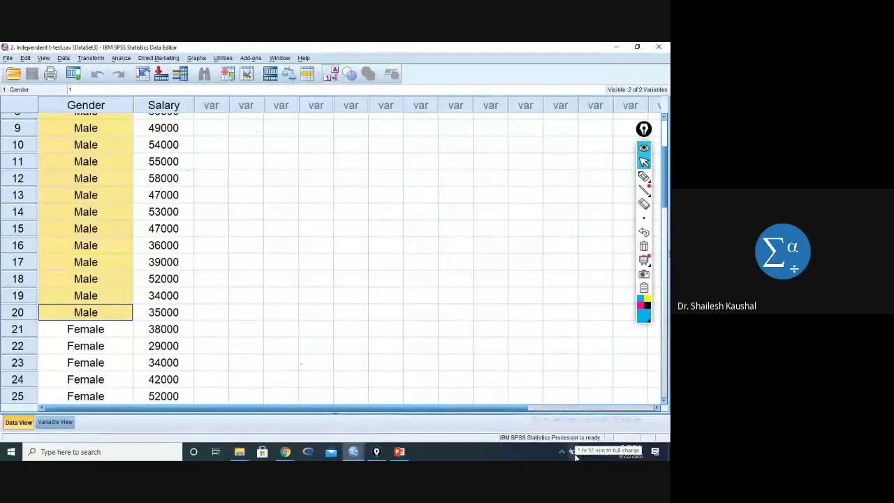
scroll(234, 176, up, 3)
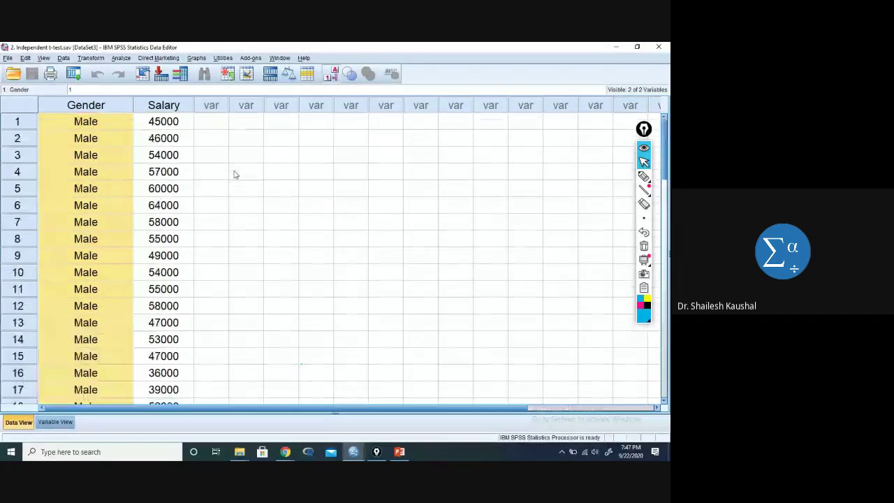
click(68, 124)
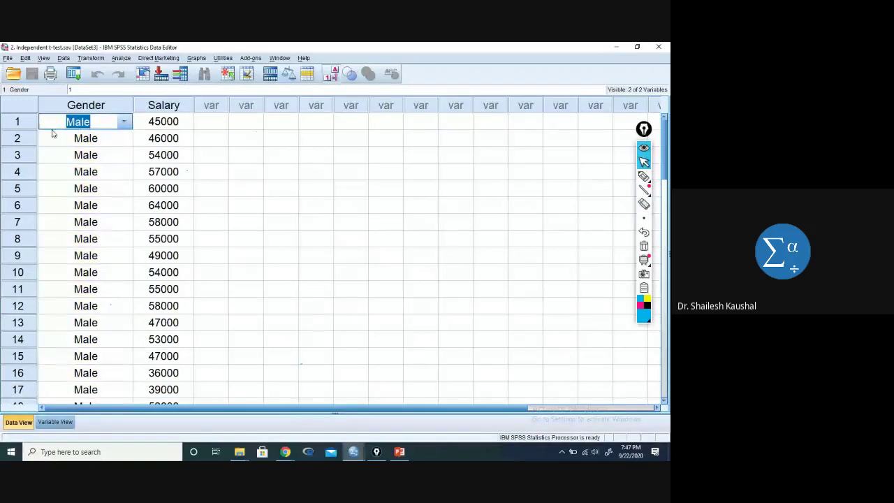
click(201, 127)
drag(71, 125, 194, 367)
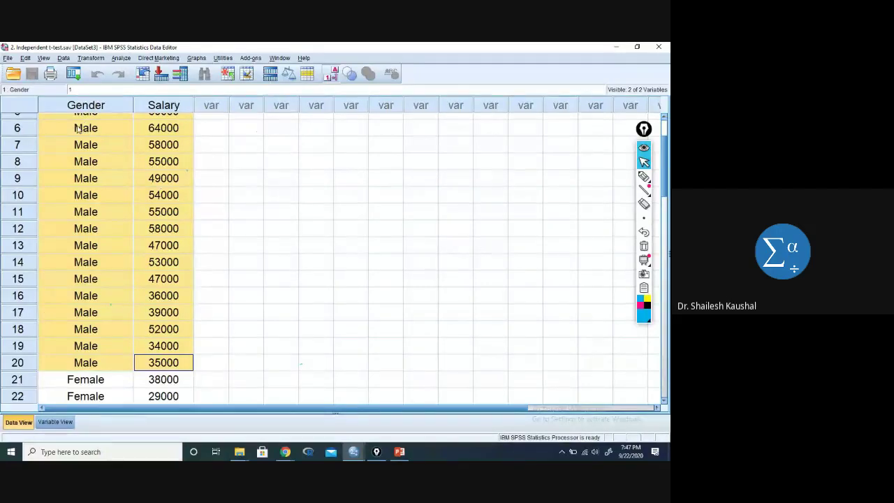
scroll(210, 315, down, 5)
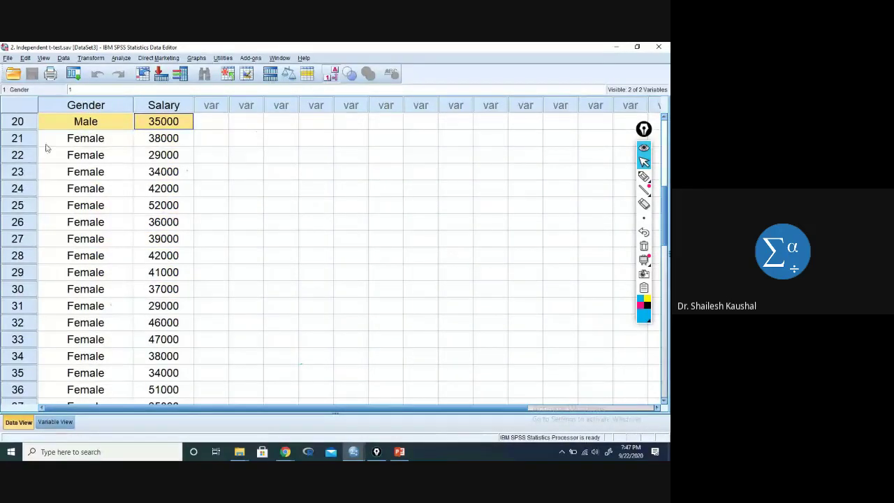
drag(46, 143, 165, 329)
- Highlight the Salary column from the first case down to review its values, and clear the selection
scroll(150, 227, up, 7)
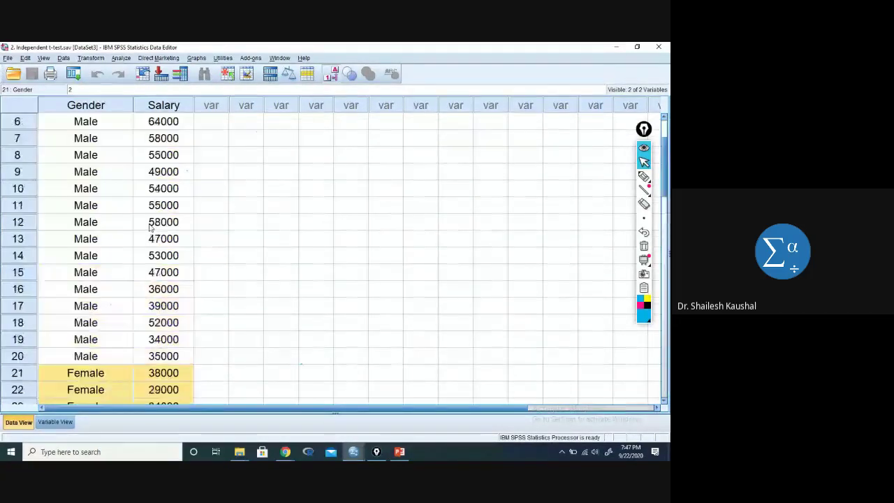
scroll(149, 228, up, 2)
drag(155, 121, 174, 405)
scroll(165, 326, down, 12)
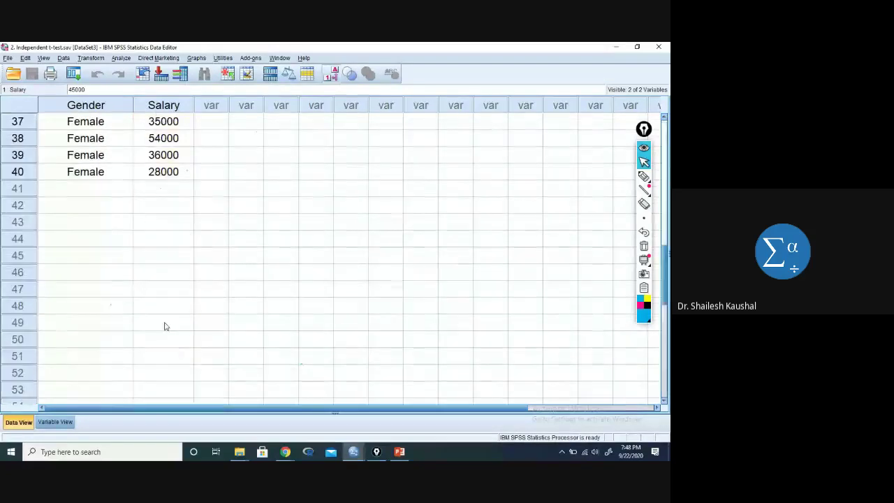
scroll(165, 310, up, 12)
click(303, 218)
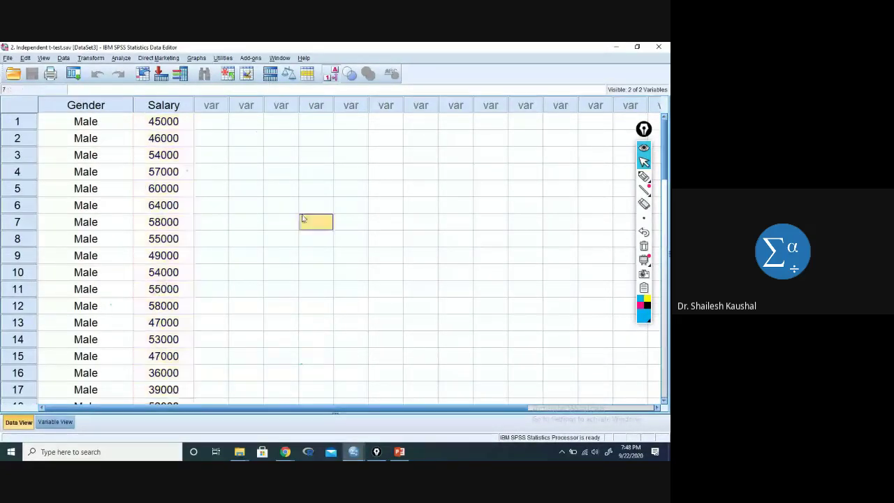
- Start an Independent-Samples T Test and assign the gender variable as the grouping variable
drag(302, 219, 300, 207)
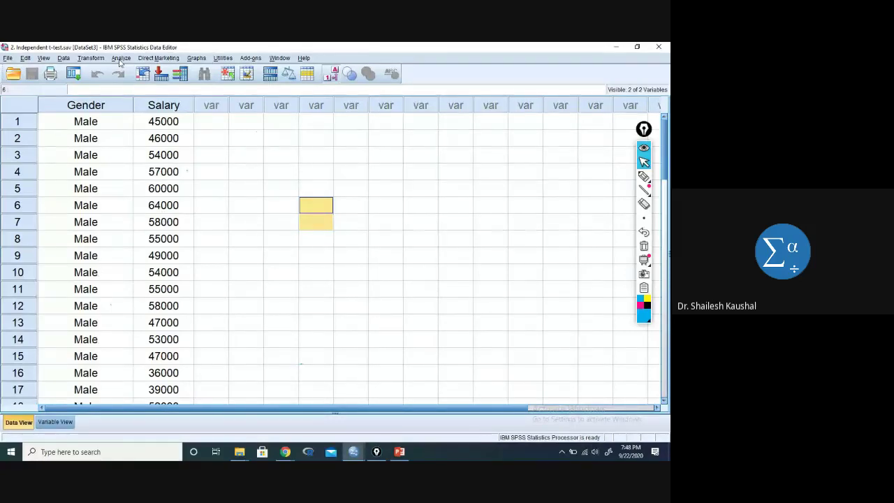
click(120, 59)
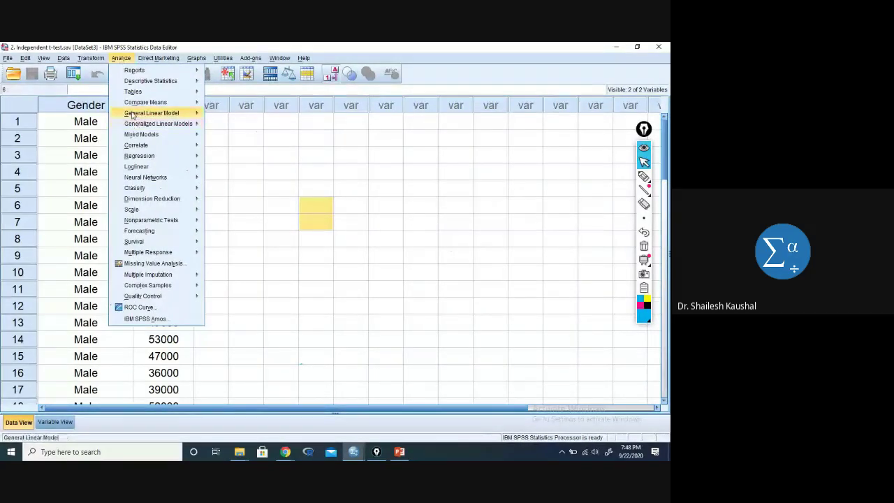
mouse_move(136, 104)
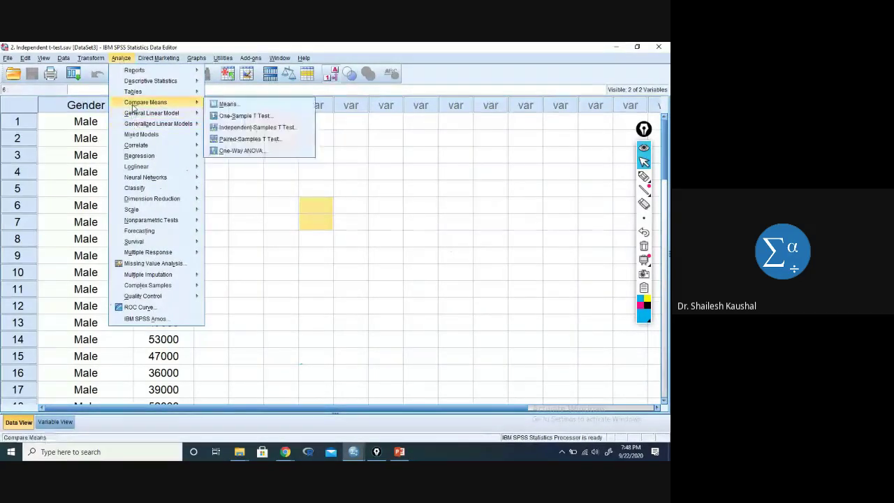
click(258, 131)
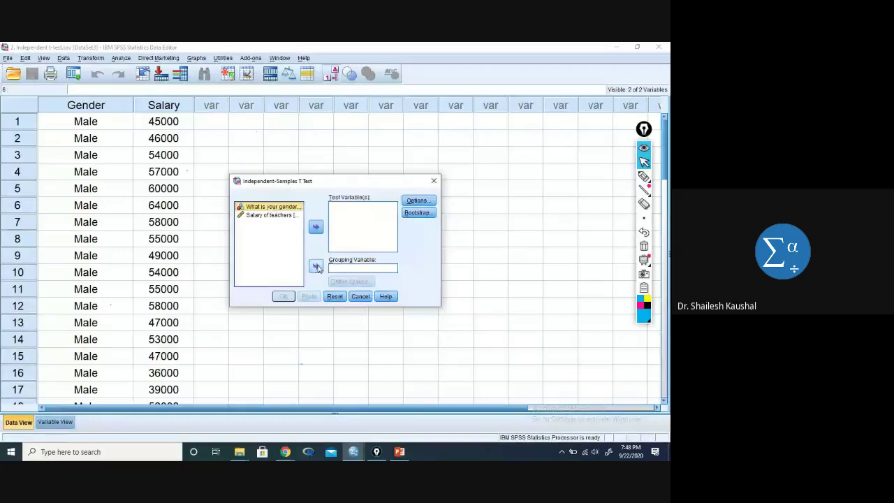
click(315, 267)
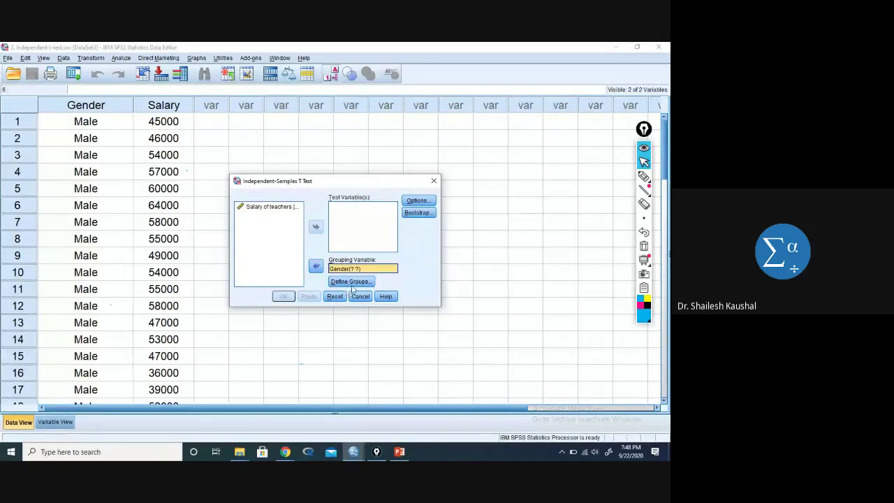
- Leave the group definition and switch the data from value labels to numeric codes to check the Gender coding
click(350, 281)
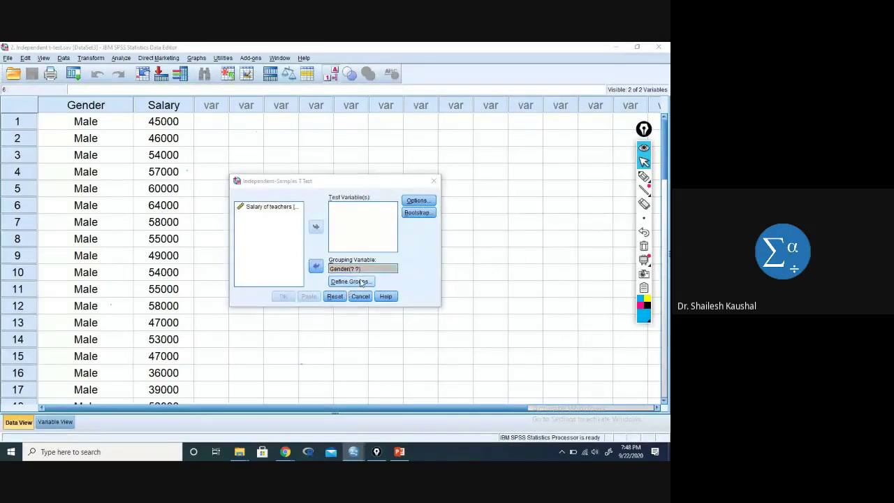
click(331, 77)
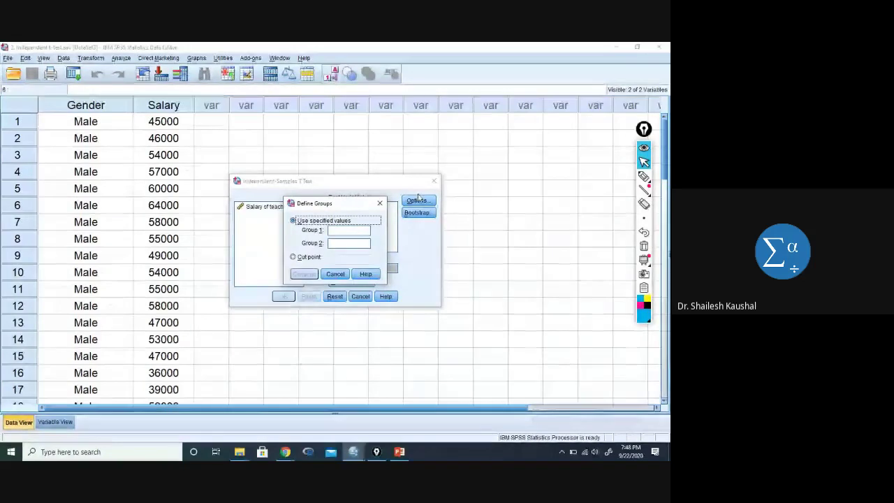
click(379, 203)
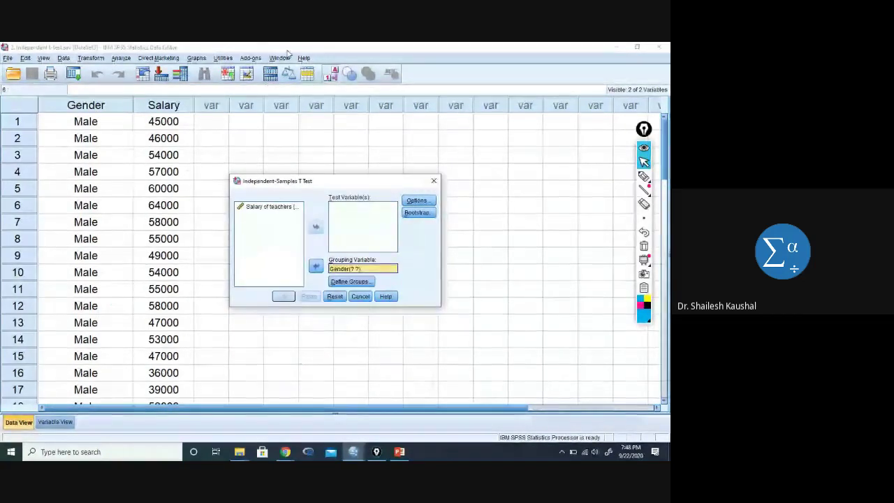
click(331, 73)
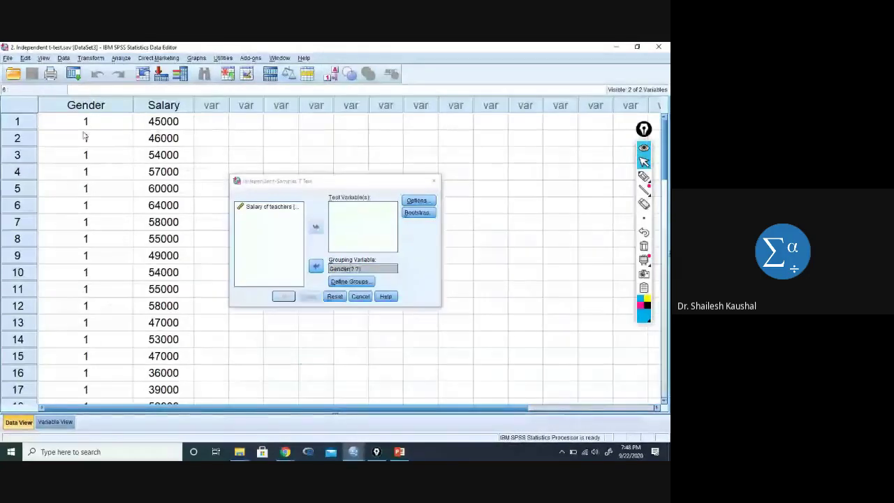
scroll(145, 200, down, 5)
scroll(145, 201, up, 5)
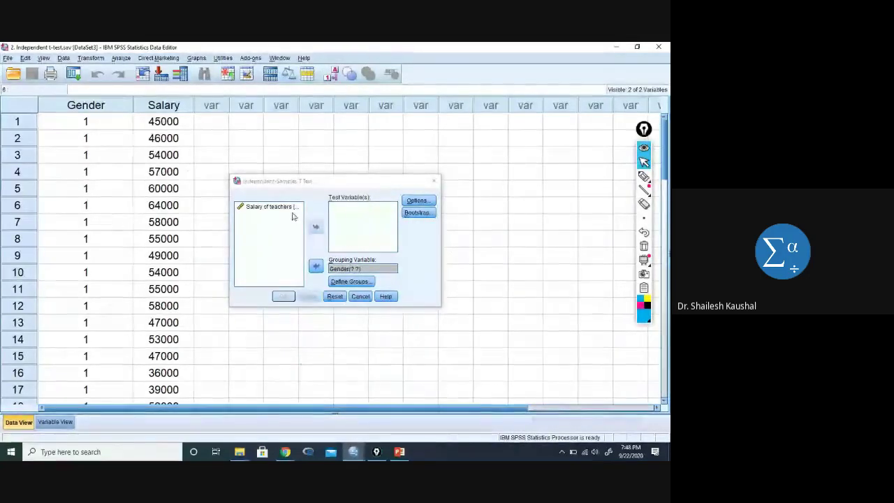
- Define the Gender groups with specified values 1 for Group 1 and 2 for Group 2
click(333, 224)
click(353, 271)
click(350, 280)
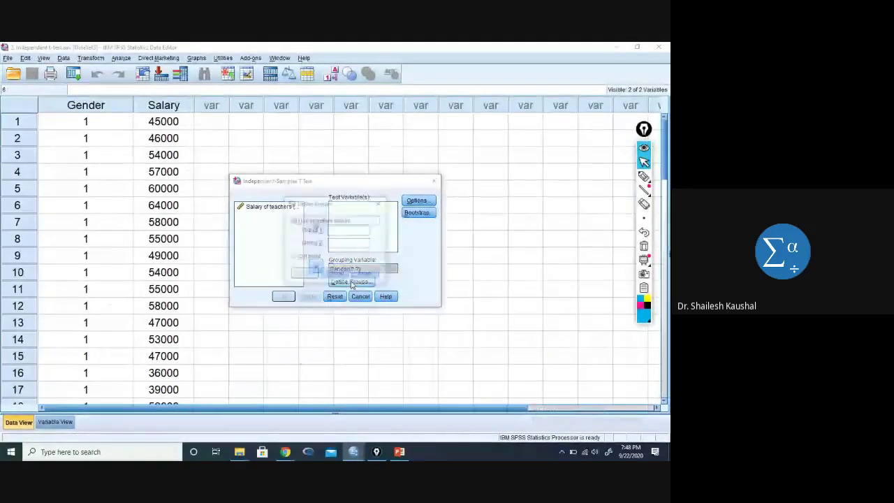
key(Tab)
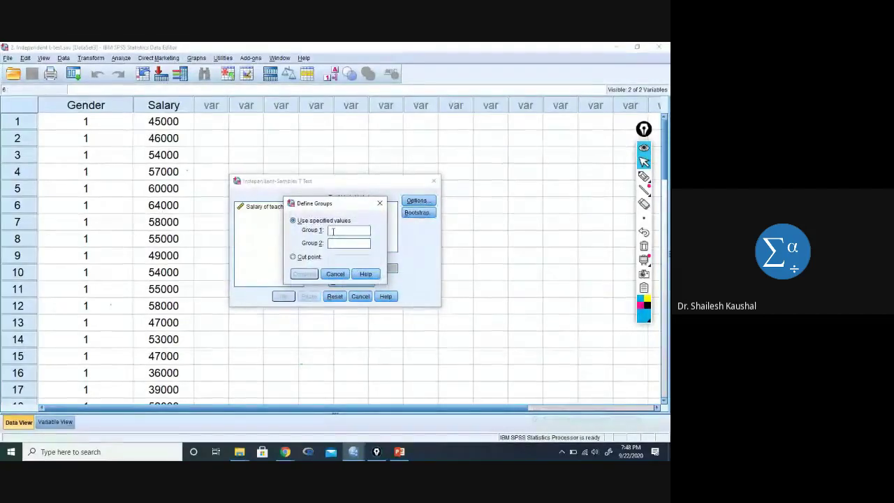
text(1)
key(Tab)
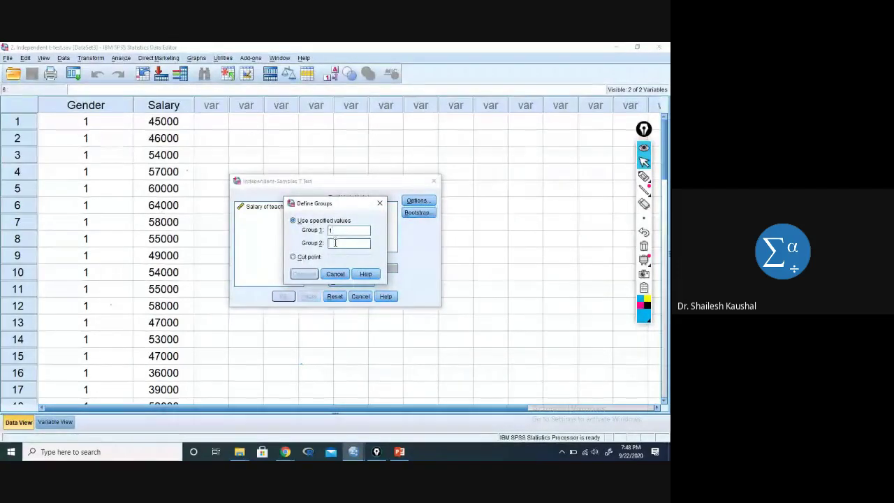
text(2)
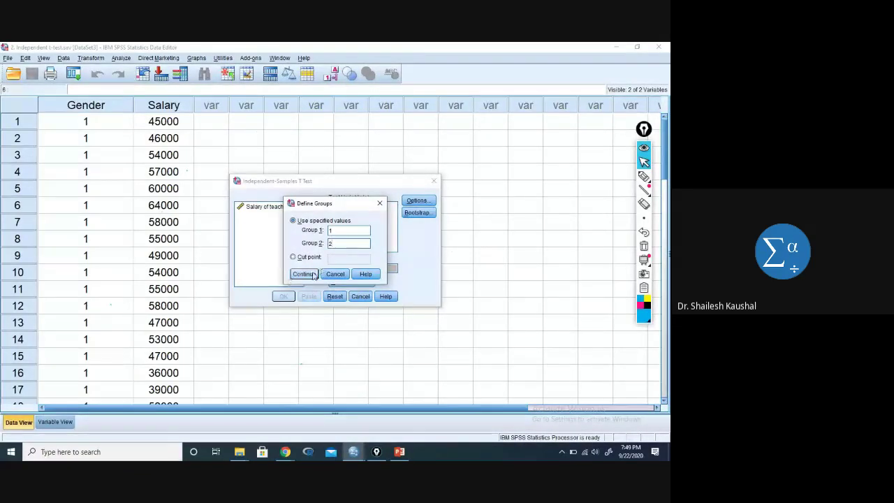
click(304, 274)
- Run the independent-samples test with Salary of teachers as the test variable and a 95% confidence interval
click(250, 208)
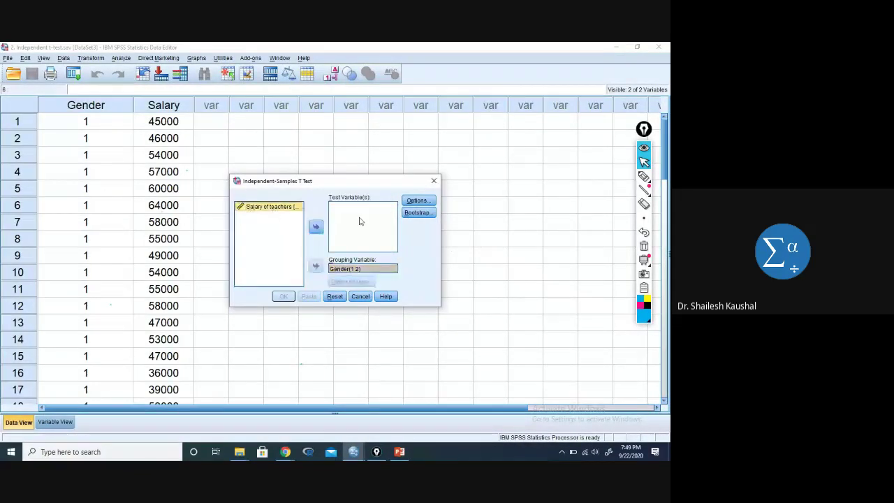
click(317, 225)
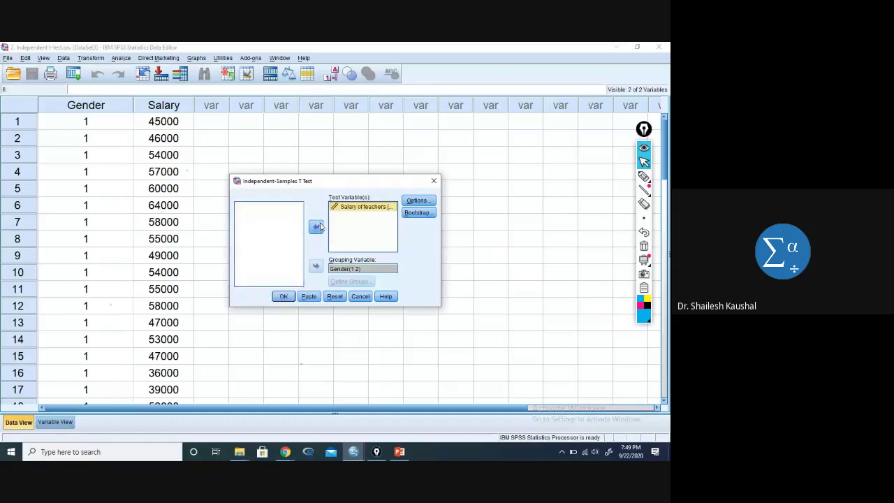
click(418, 201)
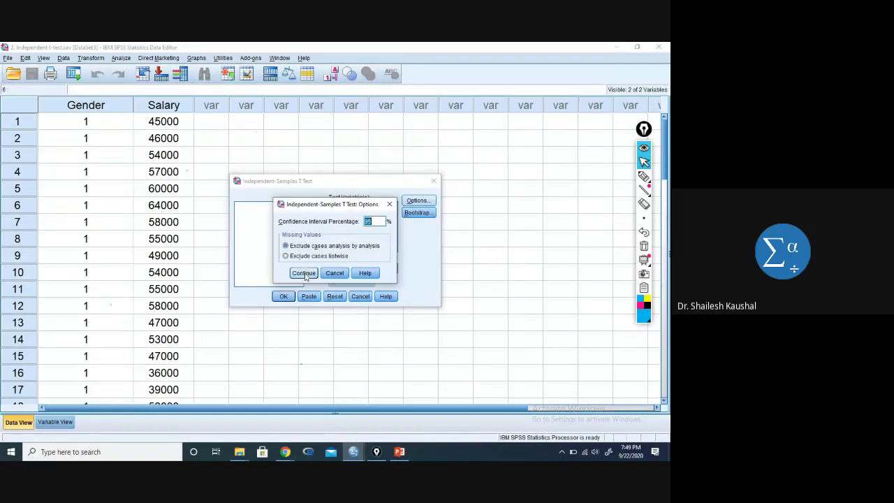
click(305, 273)
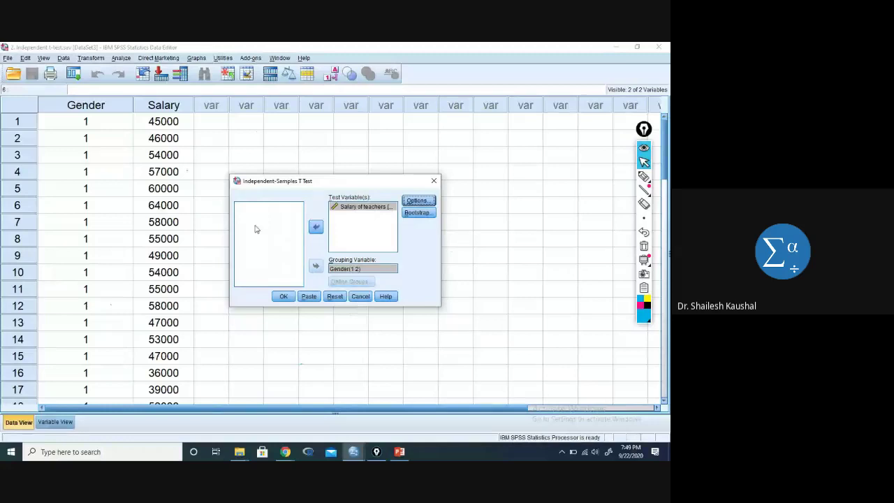
click(284, 297)
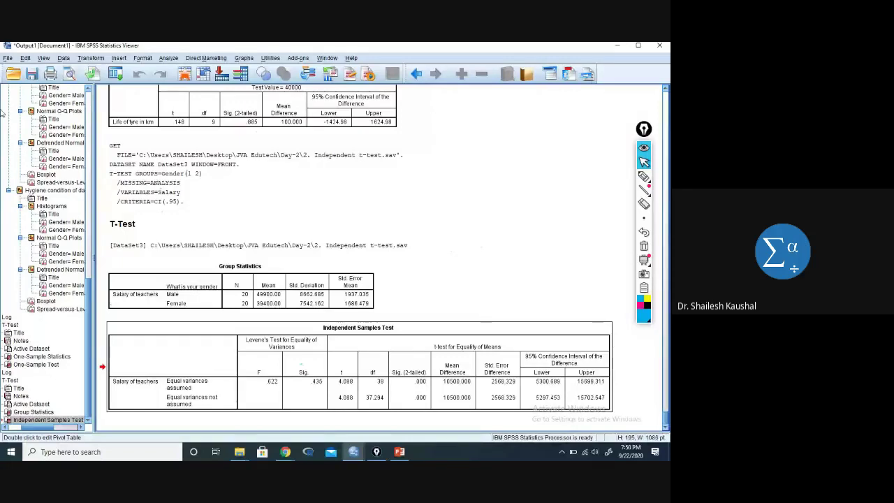
- Handwrite the null and alternative hypotheses and the p < .05 criterion in the blank area above the Group Statistics table
click(644, 177)
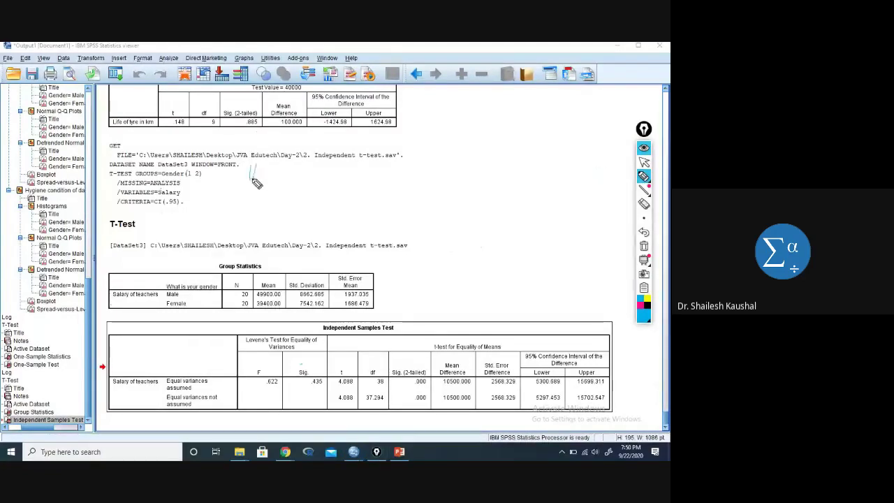
mouse_move(253, 169)
mouse_down()
mouse_move(297, 181)
mouse_move(287, 180)
mouse_move(300, 171)
mouse_move(356, 183)
mouse_up()
mouse_move(255, 197)
mouse_down()
mouse_move(253, 206)
mouse_move(331, 210)
mouse_up()
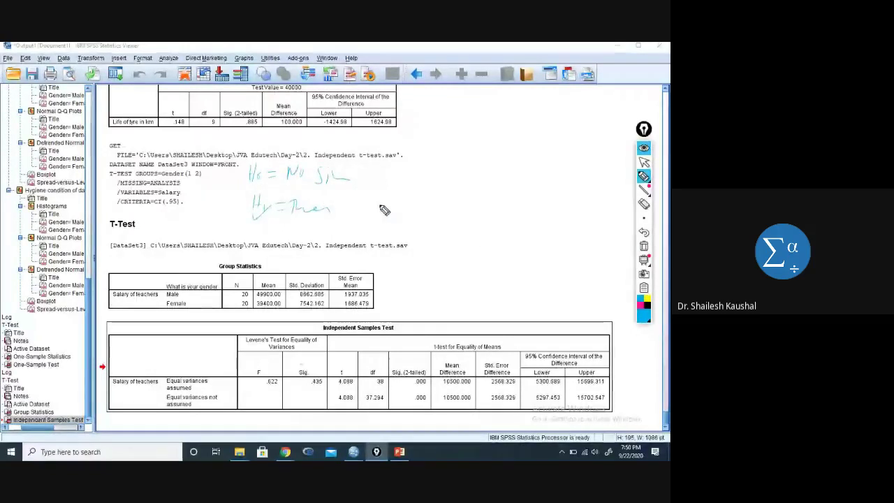
mouse_move(372, 202)
mouse_down()
mouse_move(373, 211)
mouse_move(435, 210)
mouse_up()
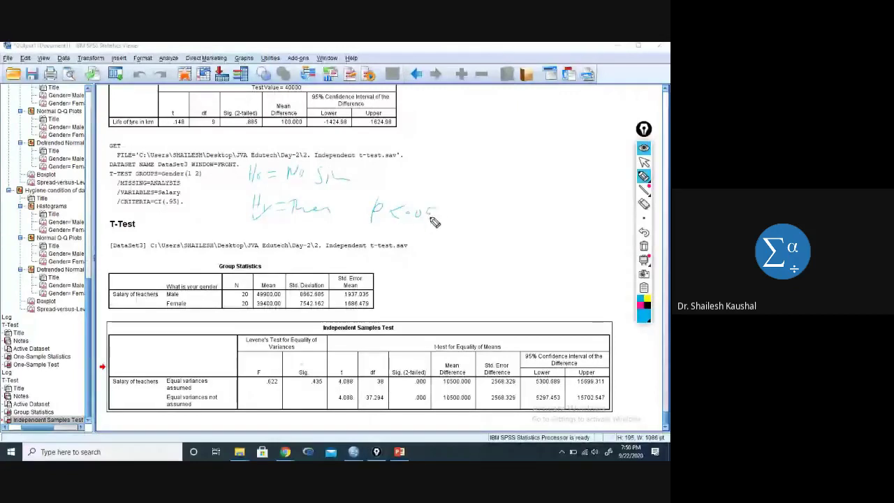
drag(339, 226, 364, 217)
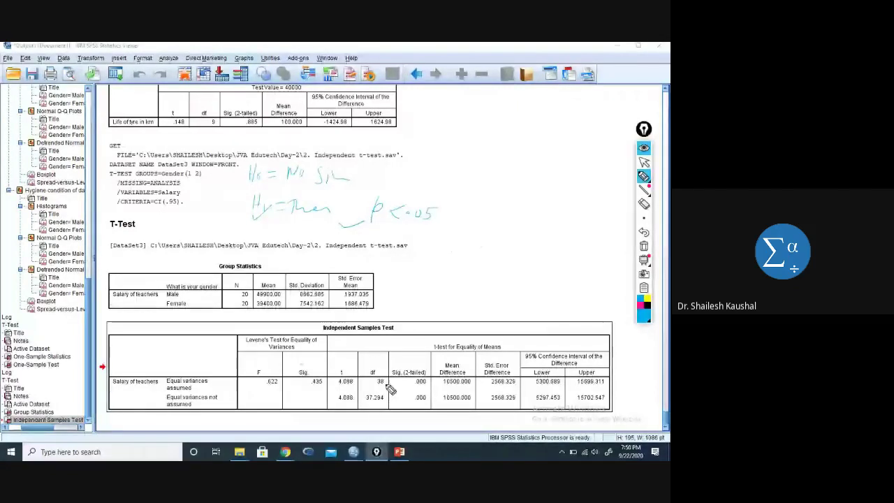
- Circle the two-tailed significance, t and df values in the equal variances assumed row of the Independent Samples Test table
mouse_move(422, 373)
mouse_down()
mouse_move(411, 392)
mouse_move(434, 377)
mouse_up()
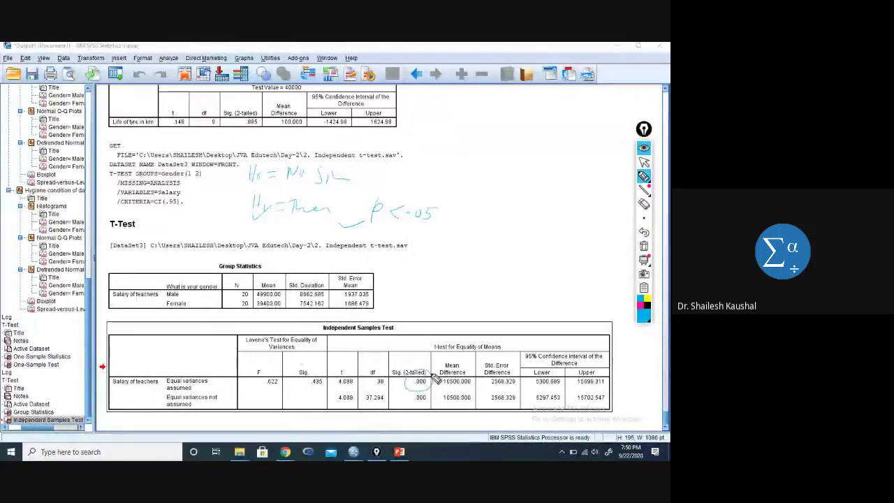
mouse_move(352, 375)
mouse_down()
mouse_move(347, 391)
mouse_move(361, 391)
mouse_move(358, 375)
mouse_move(385, 378)
mouse_up()
drag(423, 384, 424, 377)
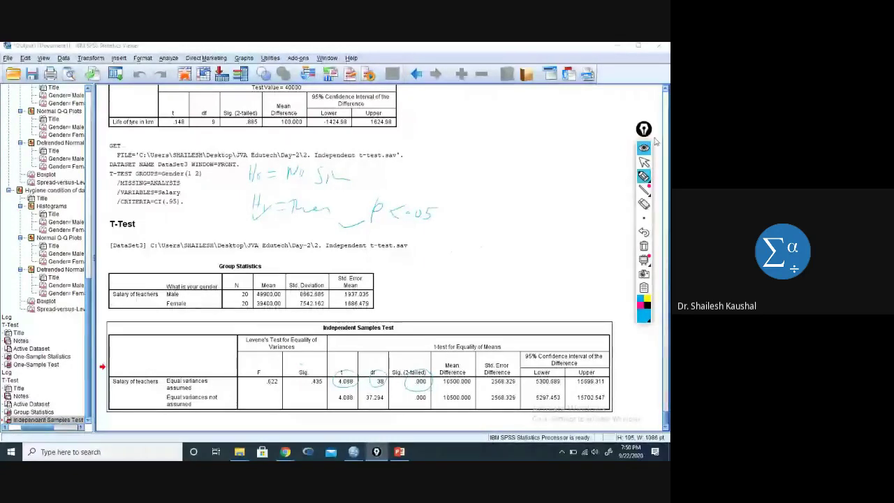
- Erase the handwritten hypotheses and p criterion from the output and return to the normal pointer
click(643, 159)
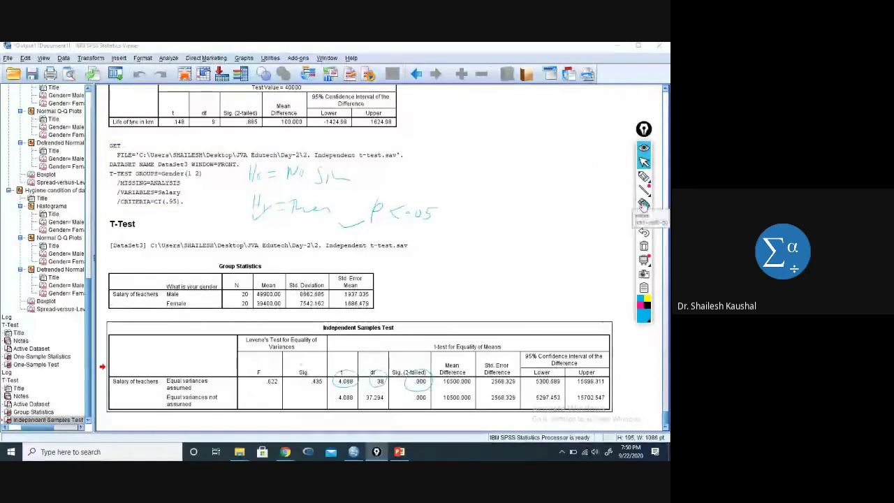
click(270, 186)
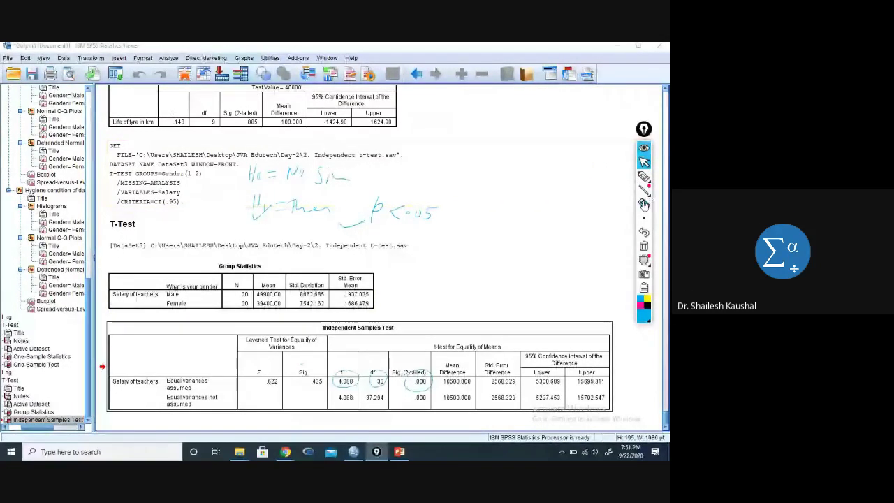
click(644, 204)
mouse_move(248, 175)
mouse_down()
mouse_move(396, 149)
mouse_move(258, 177)
mouse_move(252, 232)
mouse_move(275, 205)
mouse_up()
mouse_move(391, 210)
mouse_down()
mouse_move(350, 226)
mouse_move(202, 207)
mouse_move(315, 207)
mouse_move(305, 202)
mouse_move(342, 171)
mouse_move(341, 211)
mouse_move(399, 209)
mouse_up()
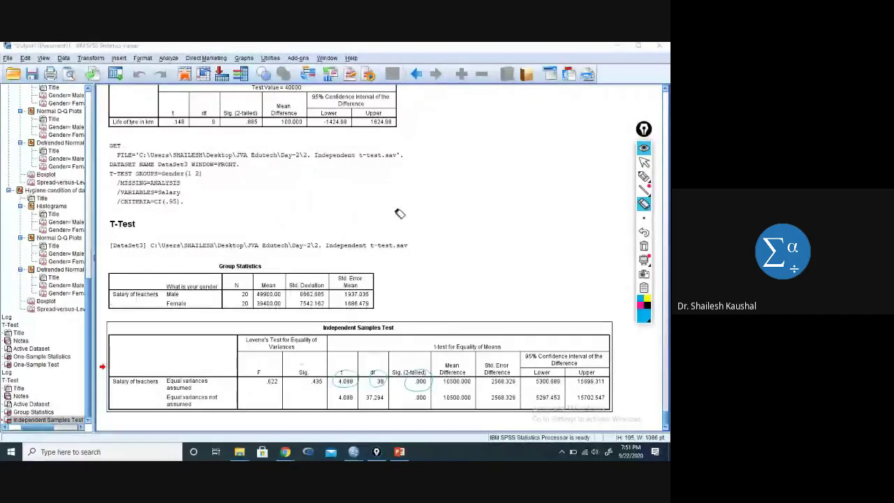
click(644, 162)
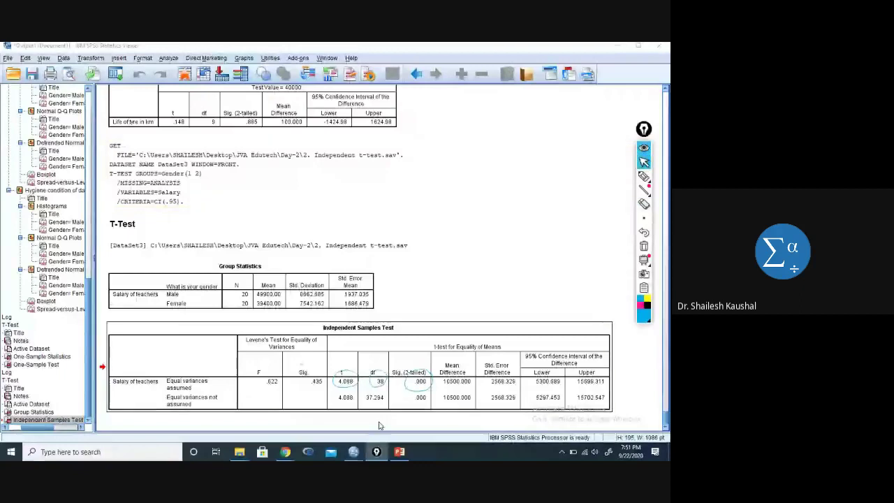
- Return to the Data Editor and open 3. Paired t-test.sav from the Day-2 folder
mouse_move(353, 452)
click(447, 403)
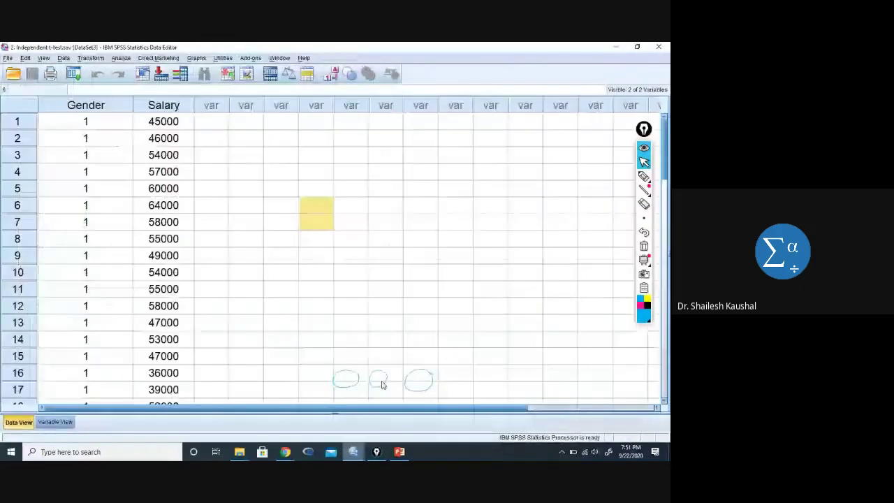
click(13, 73)
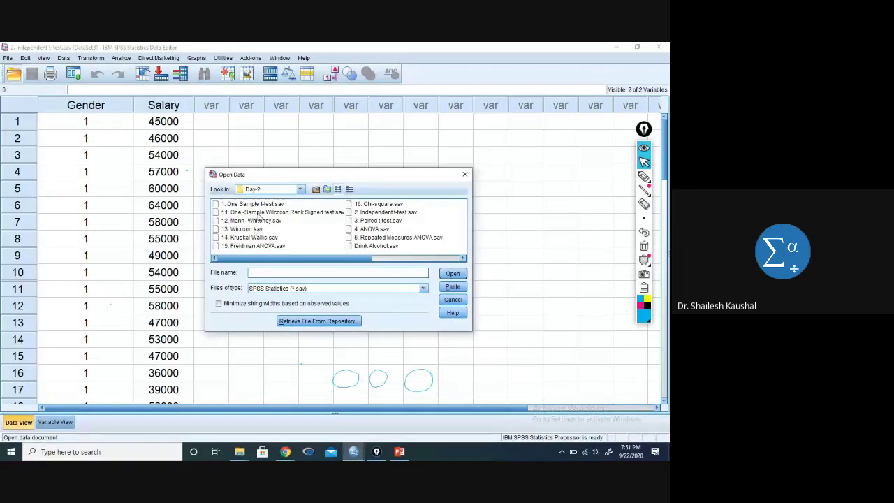
double_click(377, 220)
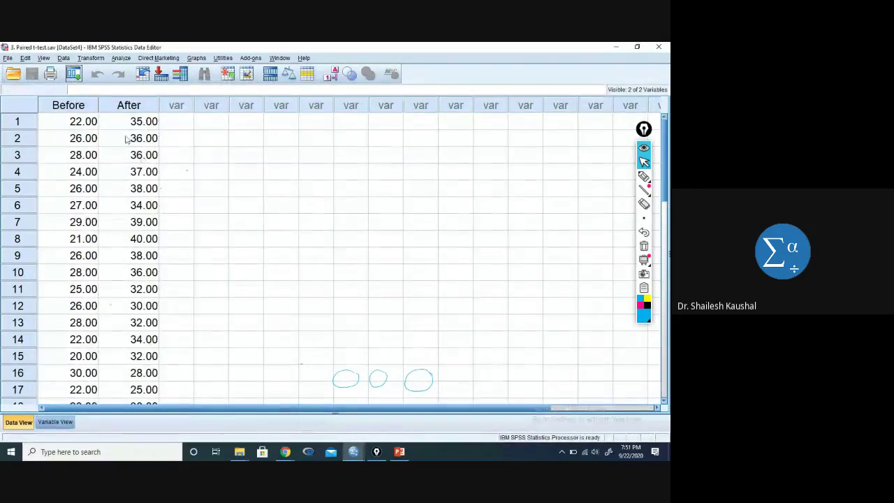
- Look through the Before and After columns and highlight the case rows from the first case down
scroll(139, 153, down, 5)
scroll(156, 175, up, 4)
scroll(158, 175, up, 1)
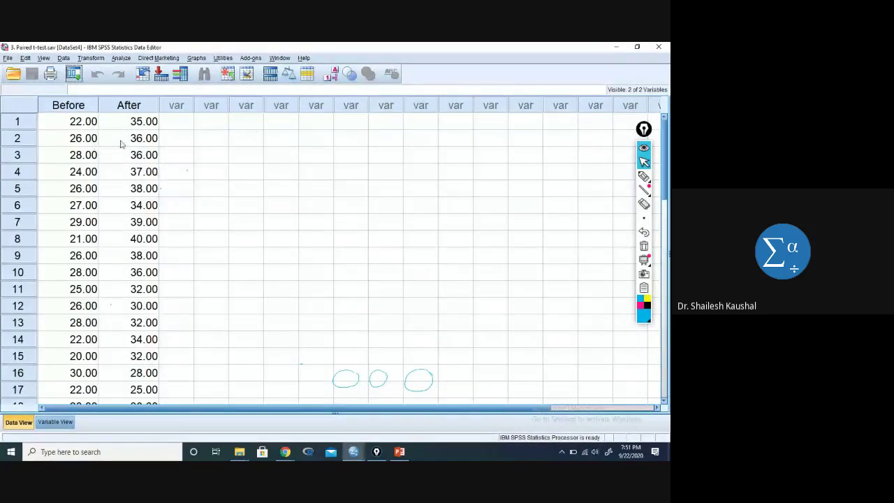
scroll(96, 156, down, 5)
scroll(96, 157, up, 5)
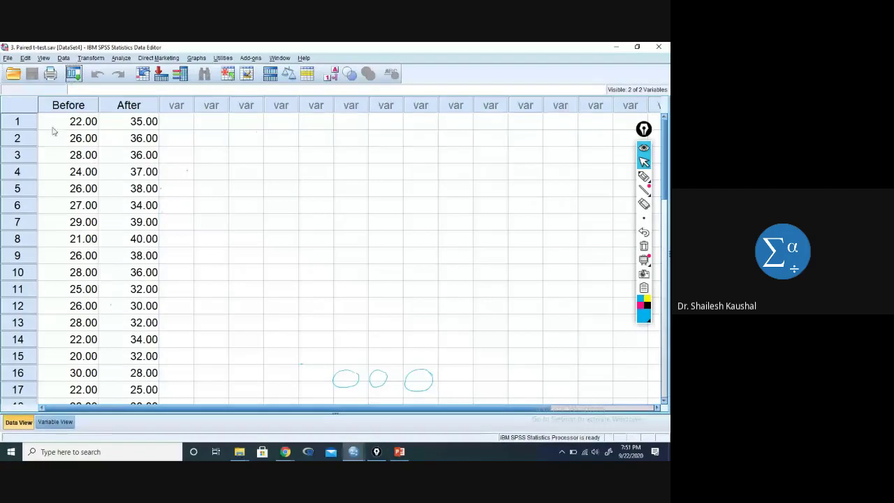
click(20, 127)
drag(21, 130, 7, 406)
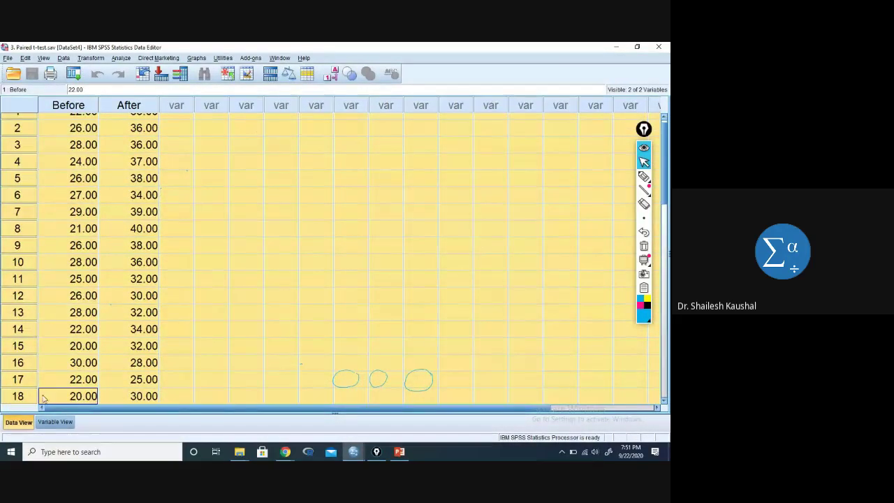
- Look through the paired data to the last case, highlighting cases 19 and 20 and the first case's Before and After values
scroll(70, 279, down, 1)
click(72, 397)
key(Up)
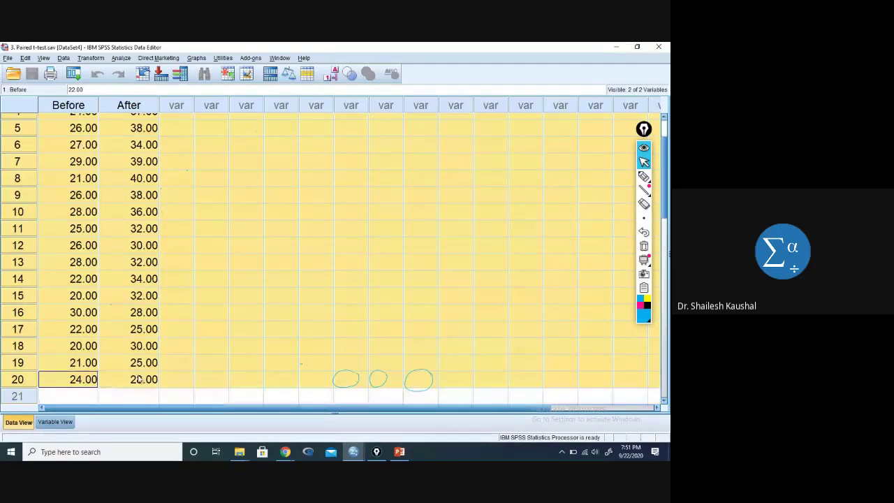
click(26, 385)
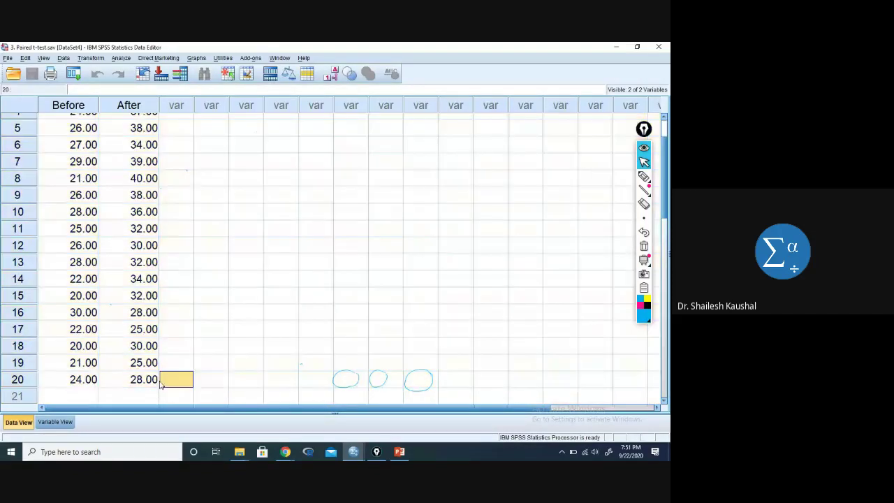
shift+click(119, 361)
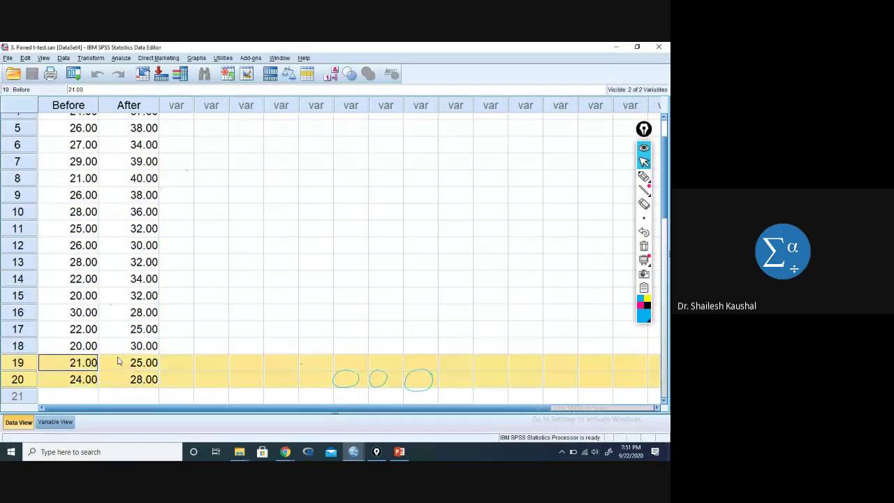
scroll(177, 139, up, 2)
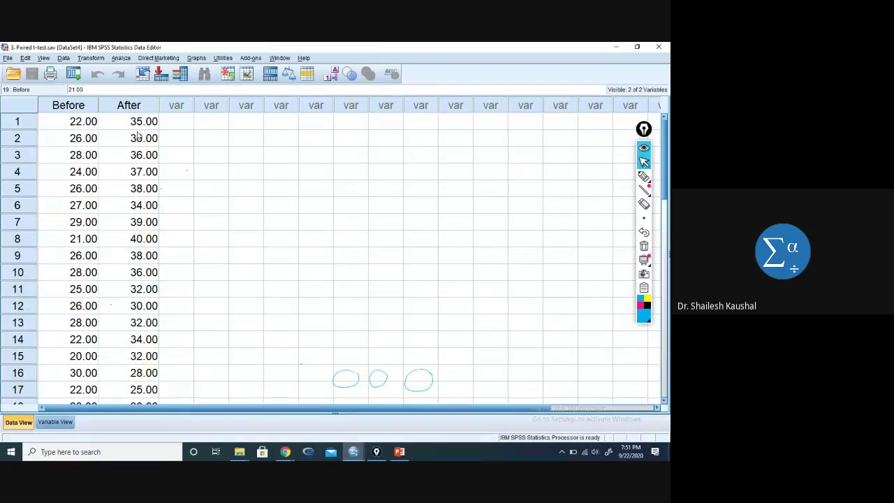
click(60, 126)
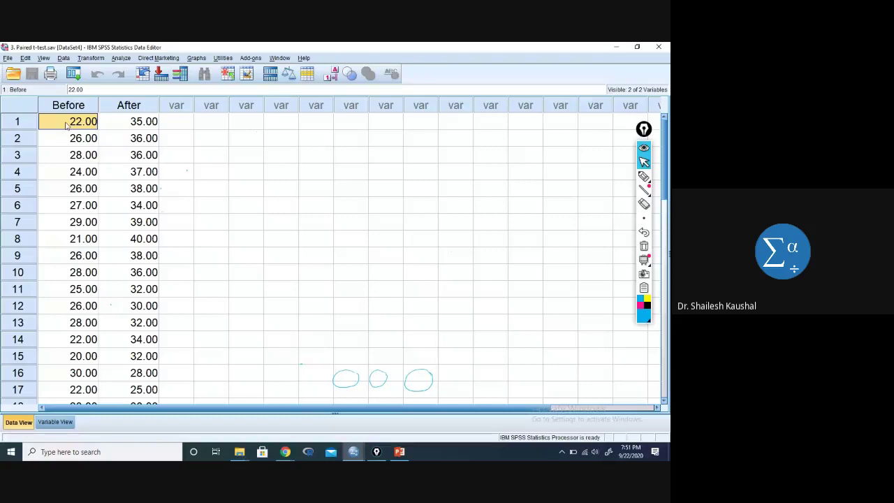
click(113, 122)
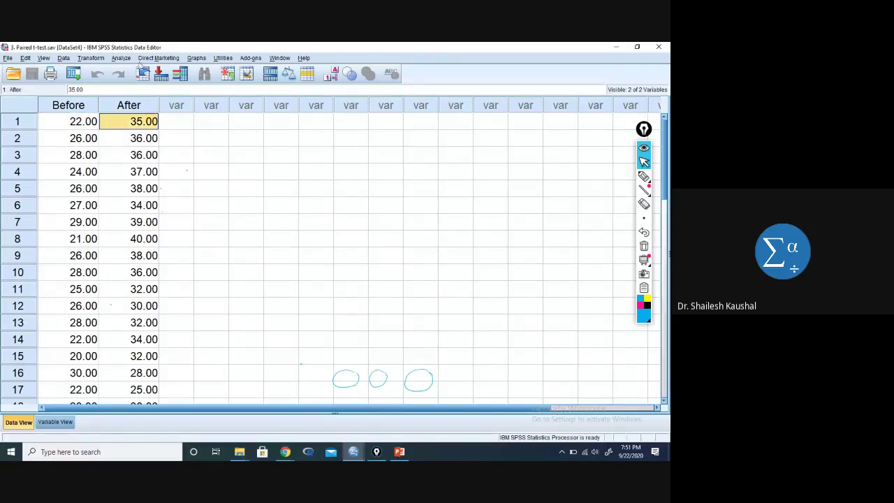
- Set up a Paired-Samples T Test pairing the Before Faculty Development Programme variable with the After Faculty Development Programme variable
click(121, 58)
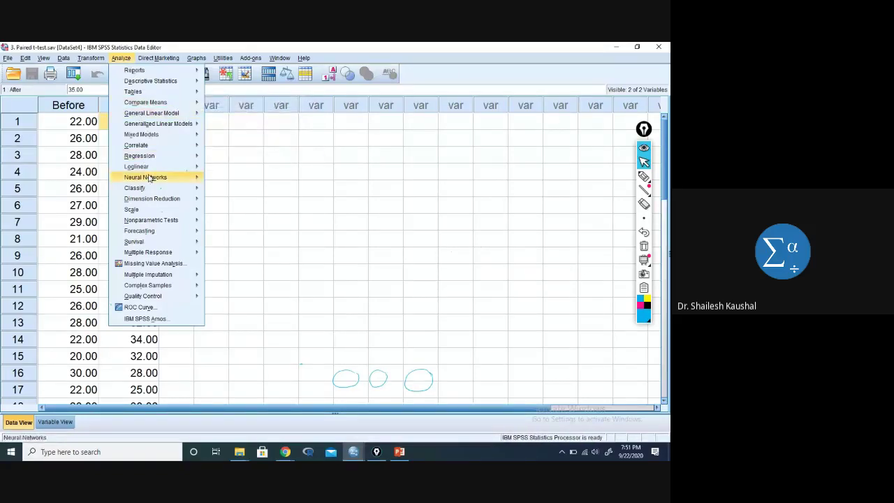
mouse_move(151, 199)
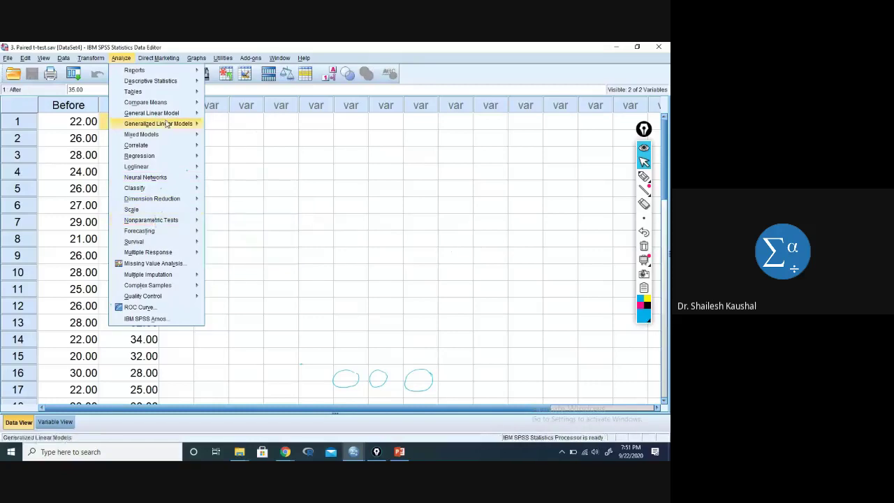
mouse_move(174, 92)
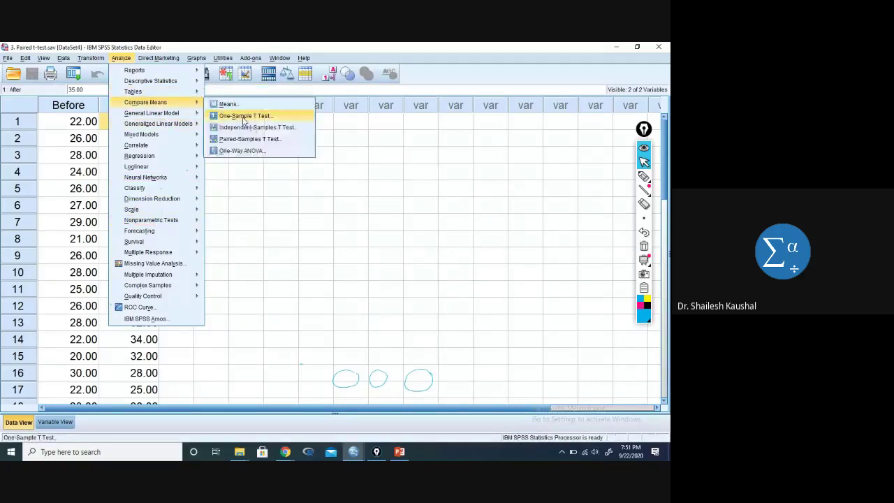
click(246, 139)
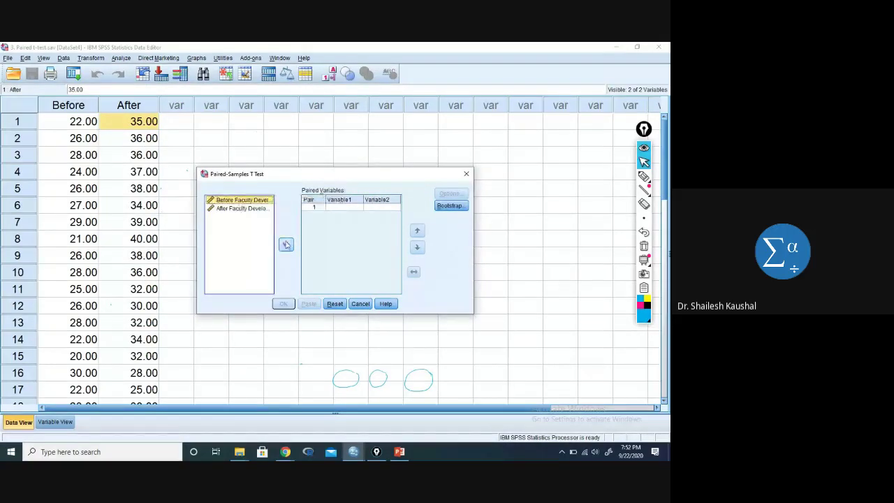
click(286, 244)
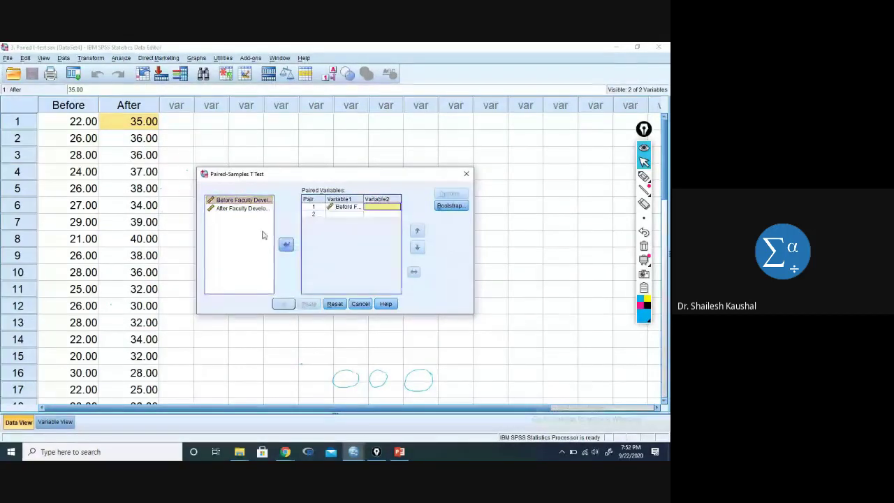
click(235, 210)
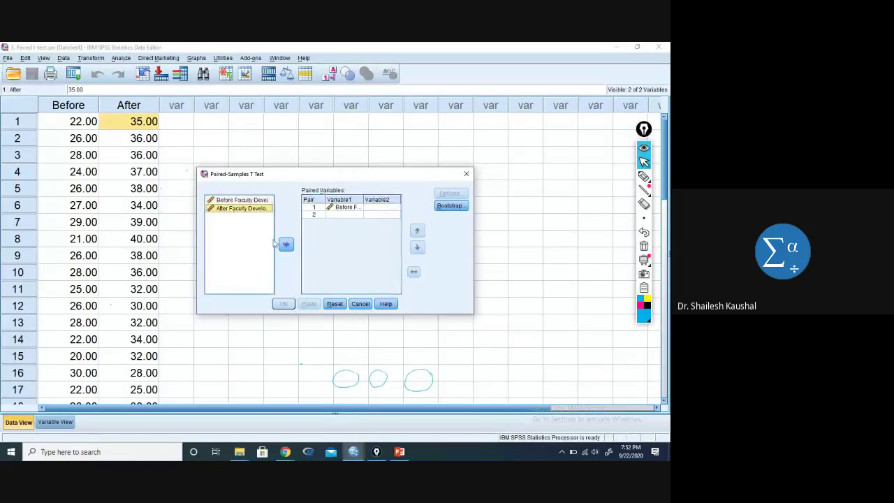
click(285, 243)
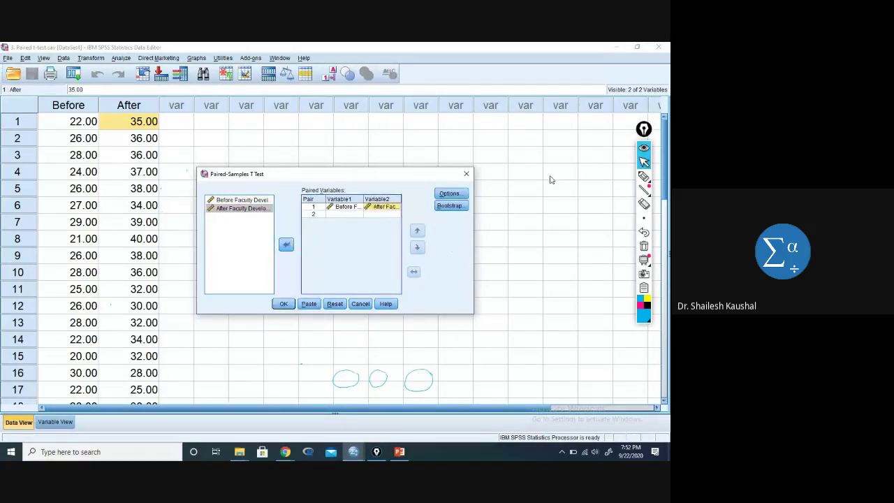
- Keep the 95% confidence interval with cases excluded analysis by analysis, and run the paired-samples t-test
click(449, 193)
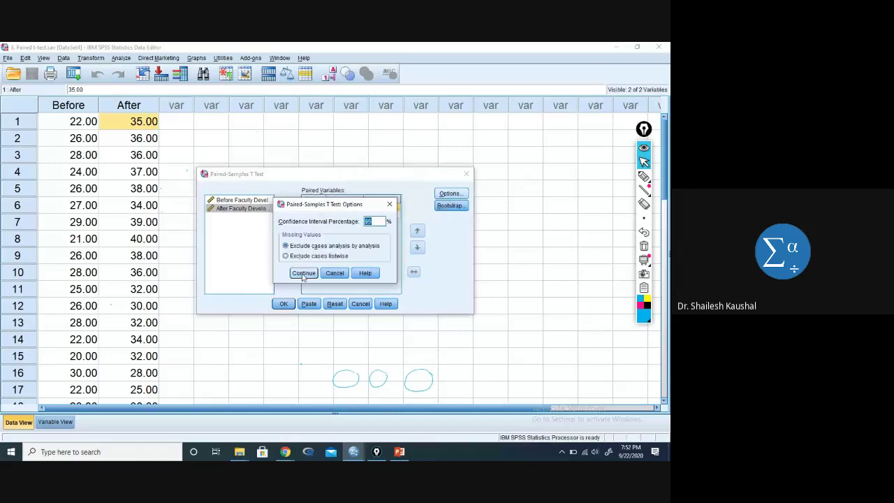
click(304, 273)
click(284, 303)
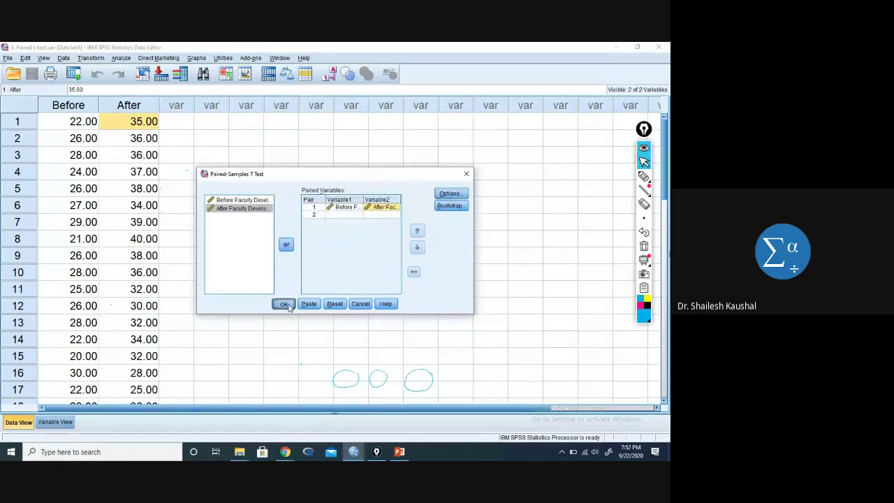
- Examine the Paired Samples Statistics table in the output and return to the output after minimizing the meeting window
scroll(272, 366, down, 1)
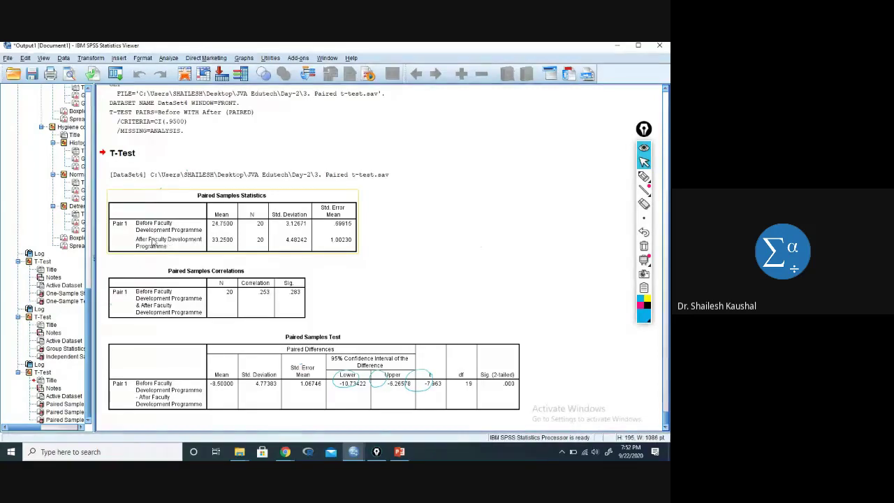
click(216, 246)
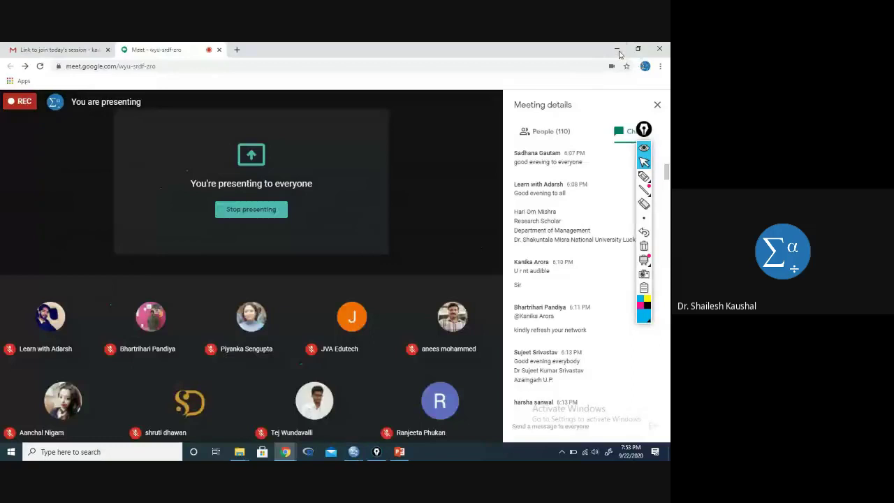
click(618, 50)
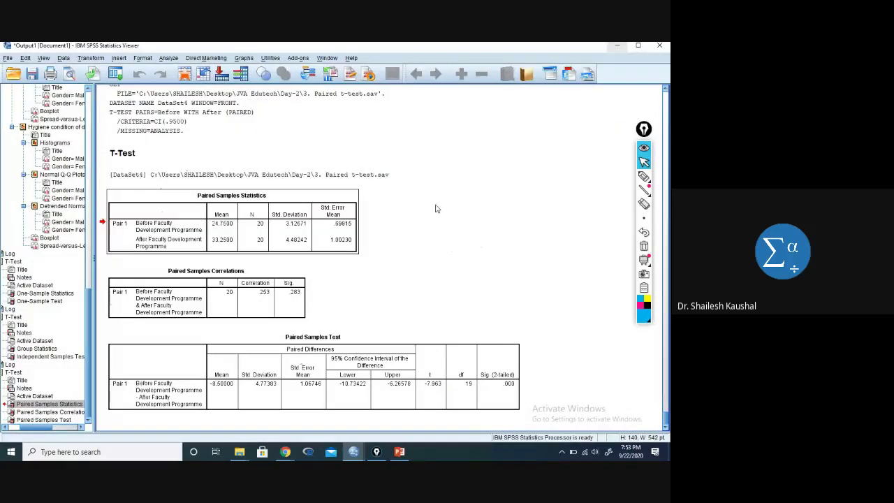
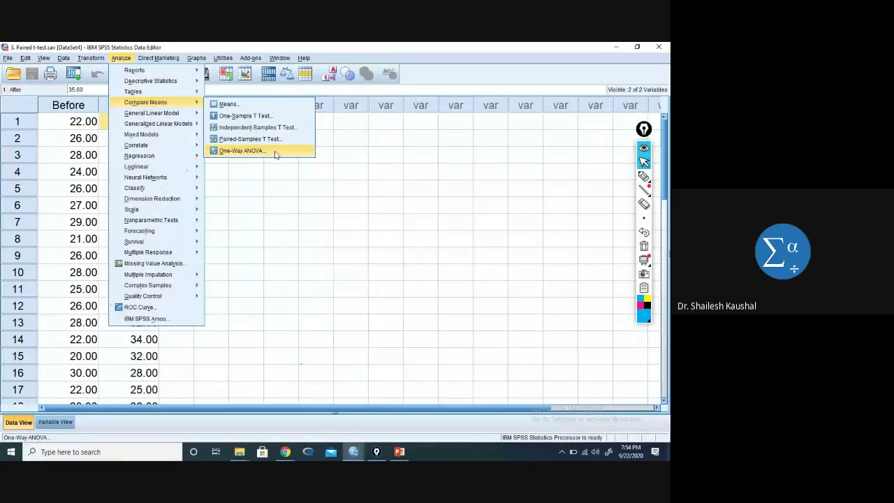
click(275, 153)
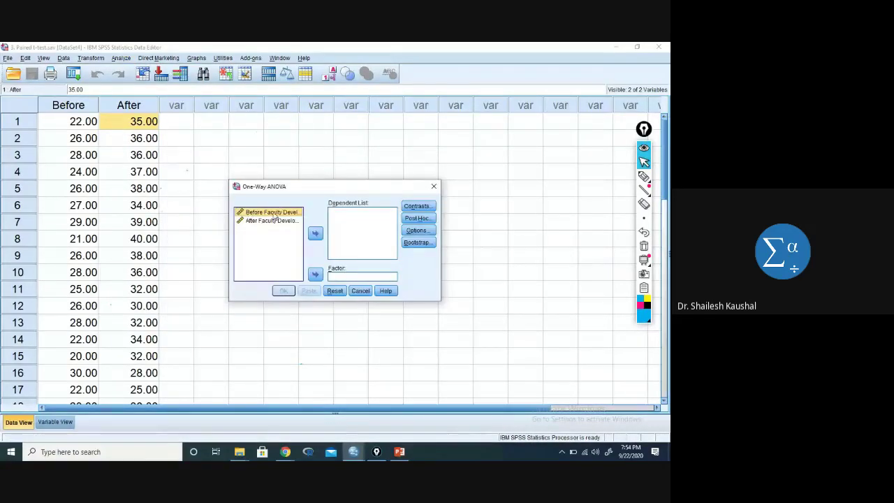
click(433, 186)
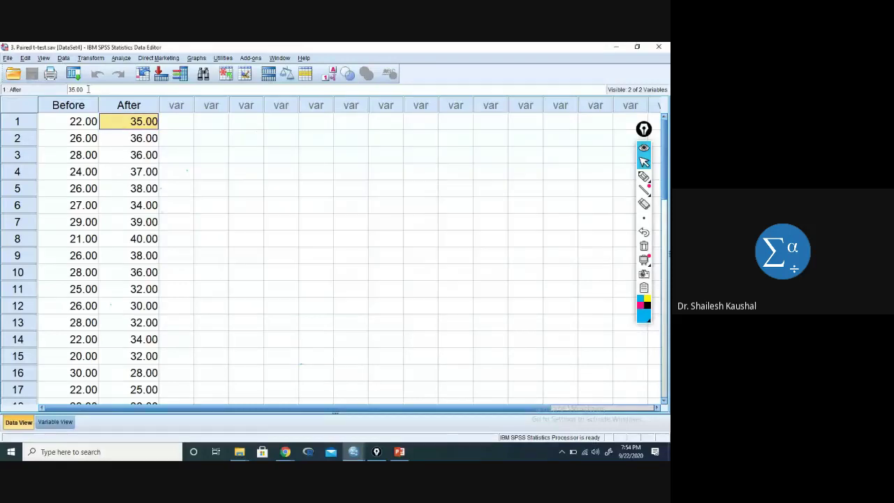
click(122, 59)
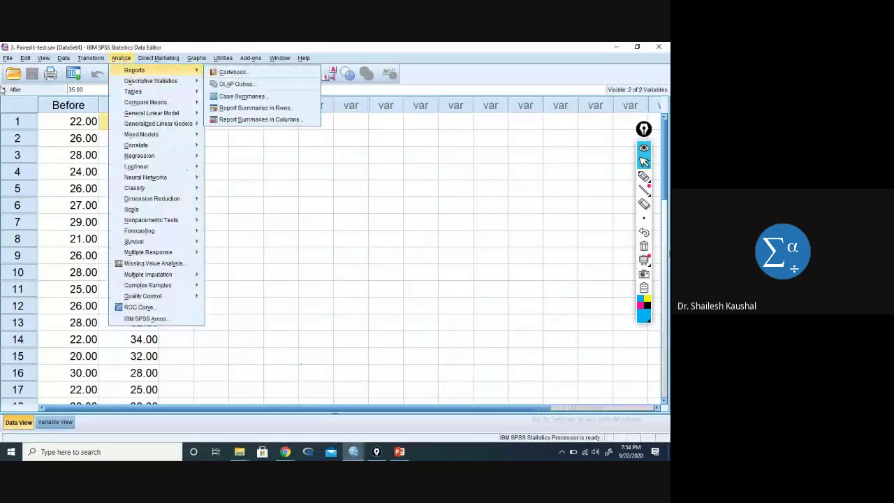
click(8, 58)
- Open the data file 4. ANOVA.sav from the Day-2 folder
click(8, 59)
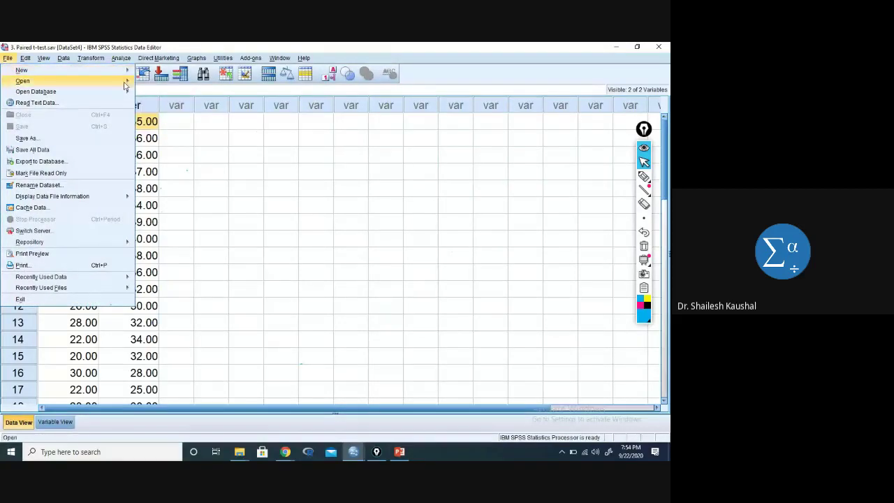
mouse_move(118, 70)
click(163, 83)
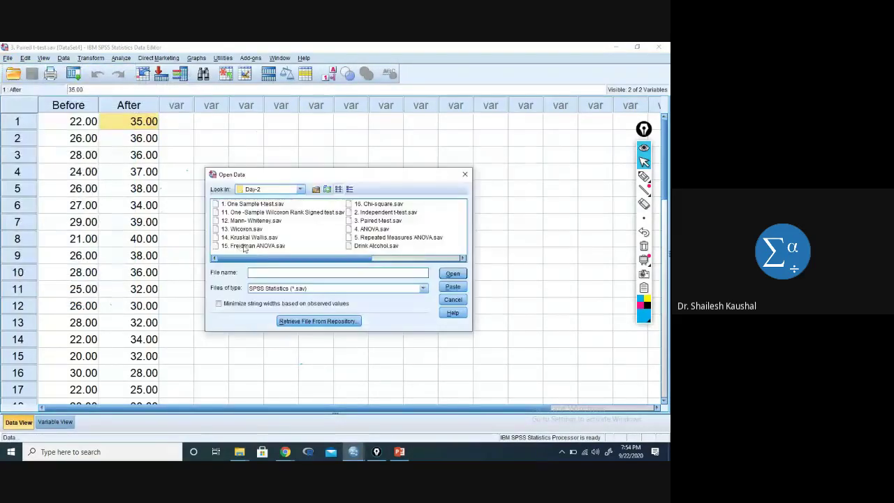
click(378, 231)
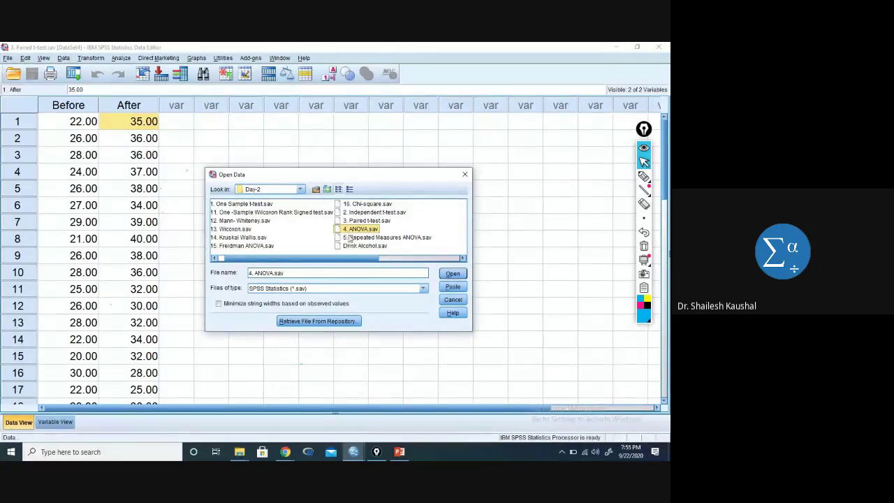
click(453, 274)
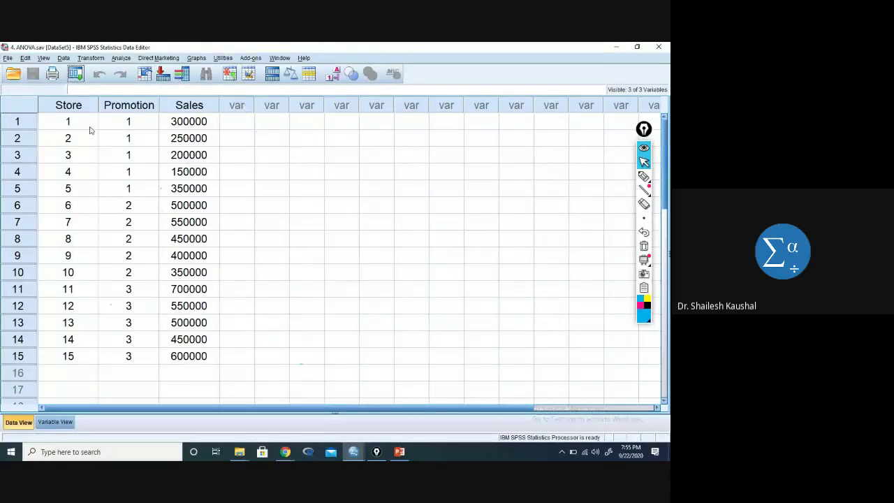
- Highlight the Promotion group 1 and 2 cases with their Sales values, and the Sales values of group 3
drag(146, 124, 133, 188)
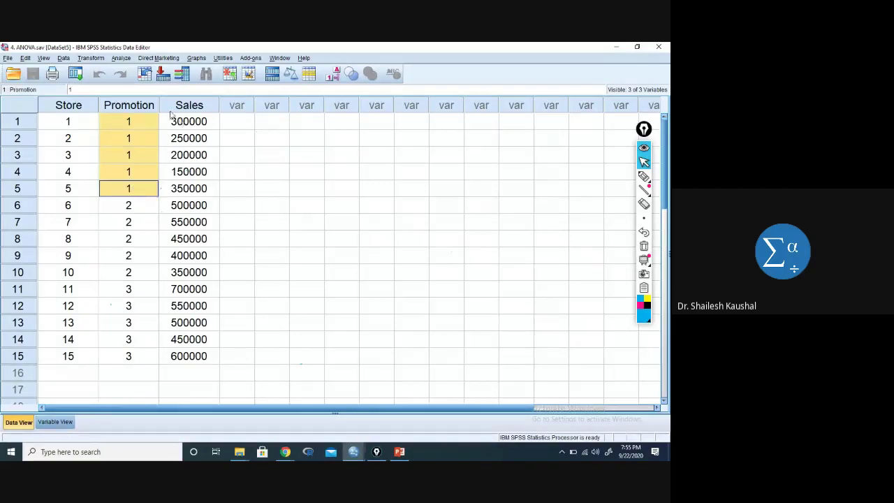
click(150, 122)
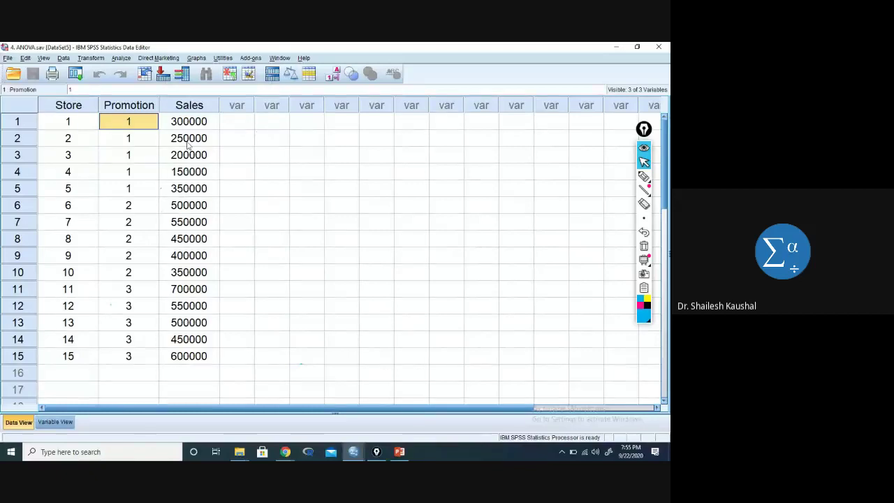
drag(145, 123, 189, 188)
drag(113, 213, 189, 273)
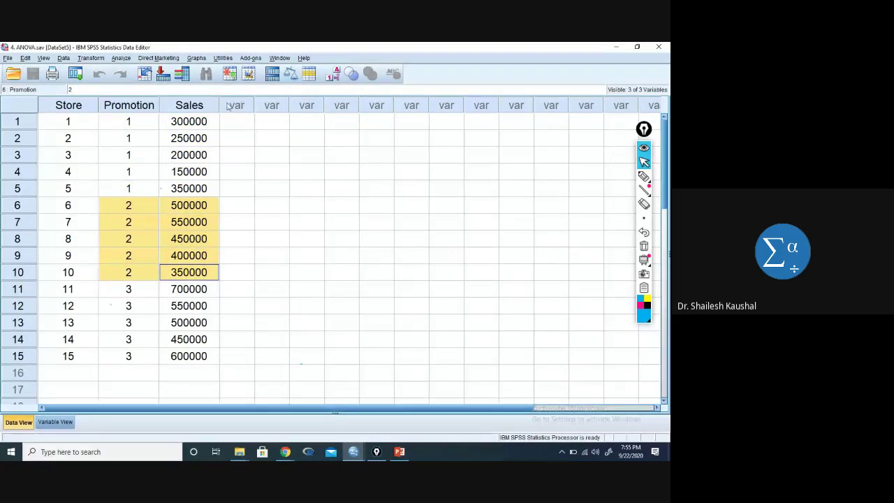
drag(211, 121, 215, 357)
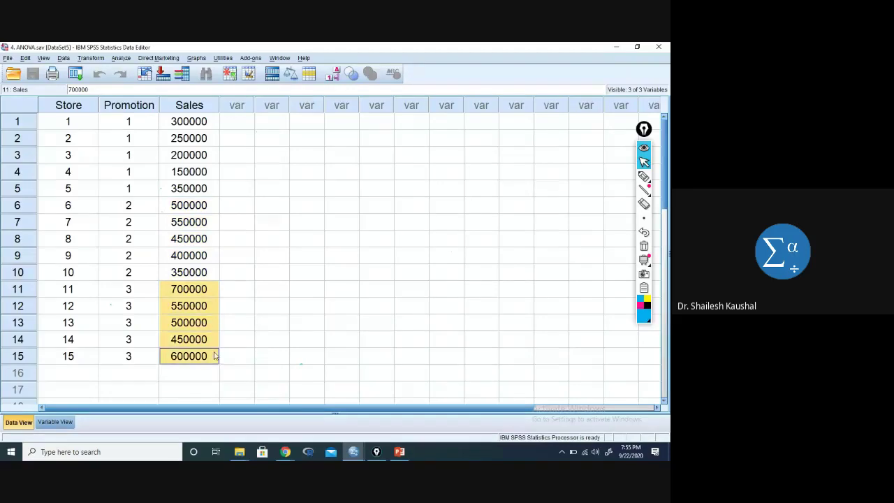
- Display value labels in the data grid and widen the Promotion column to fit the full labels
click(331, 73)
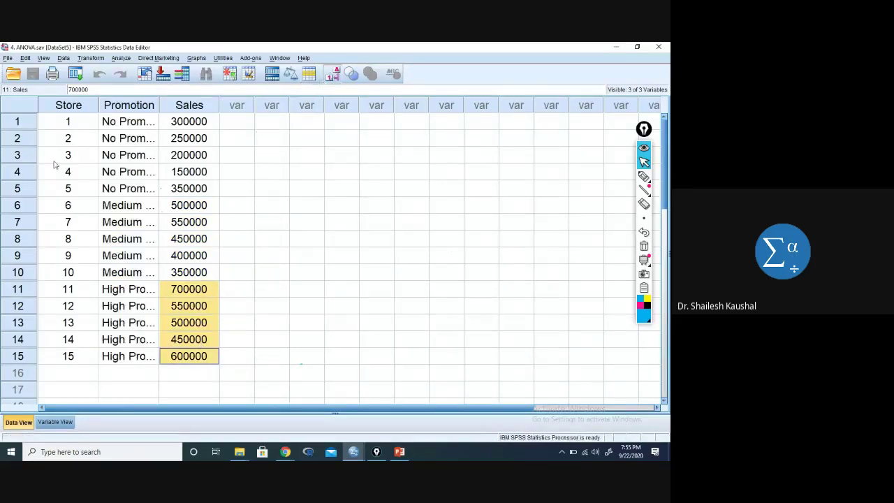
double_click(160, 103)
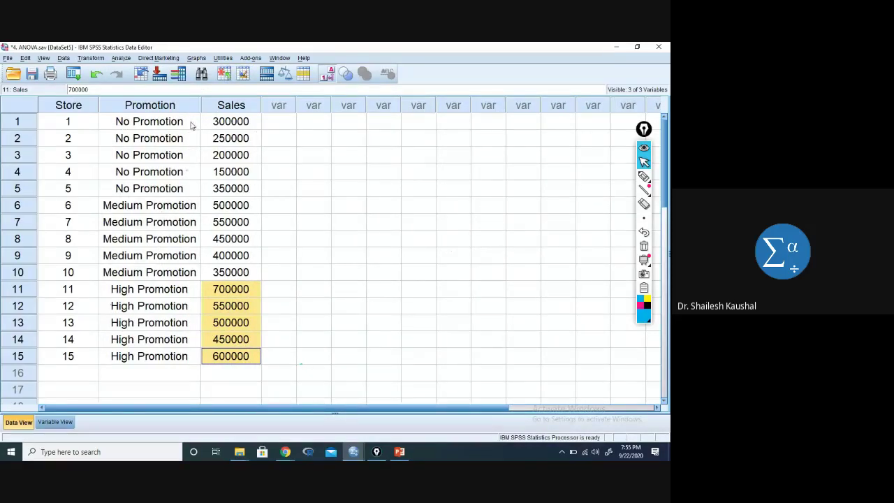
- Highlight the Medium Promotion sales values, the High Promotion labels and the High Promotion sales values
drag(245, 122, 255, 274)
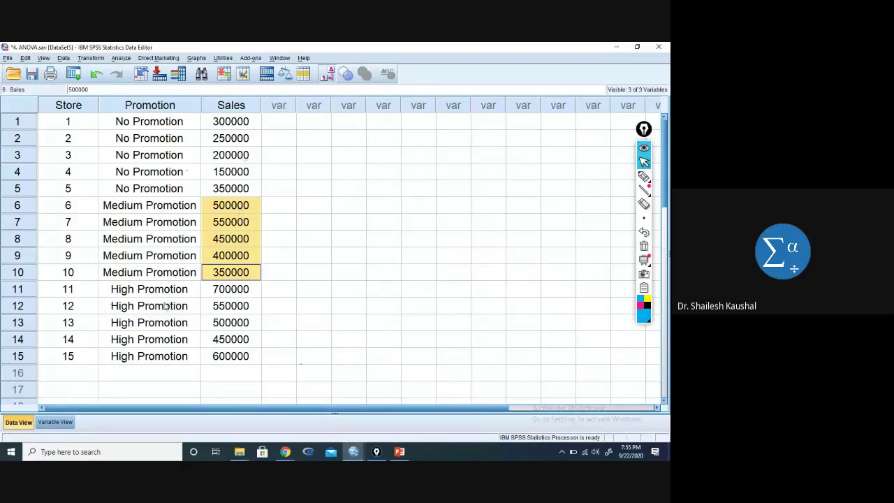
drag(178, 292, 171, 359)
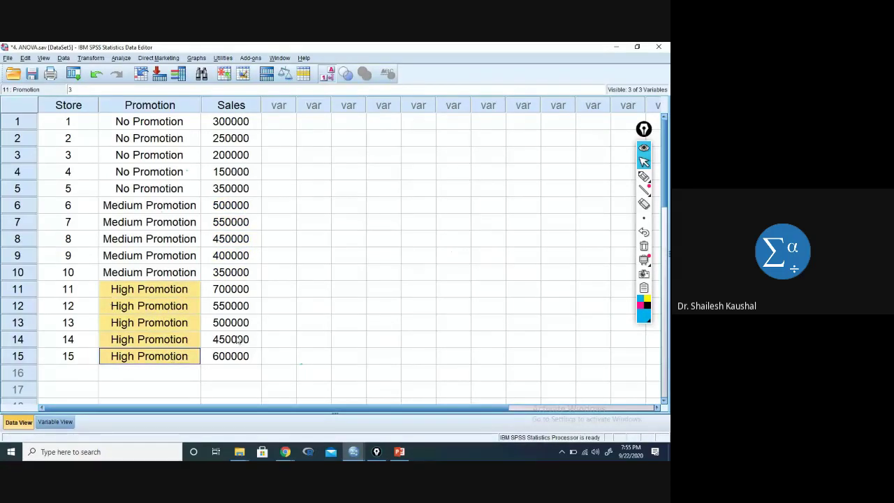
drag(254, 292, 244, 362)
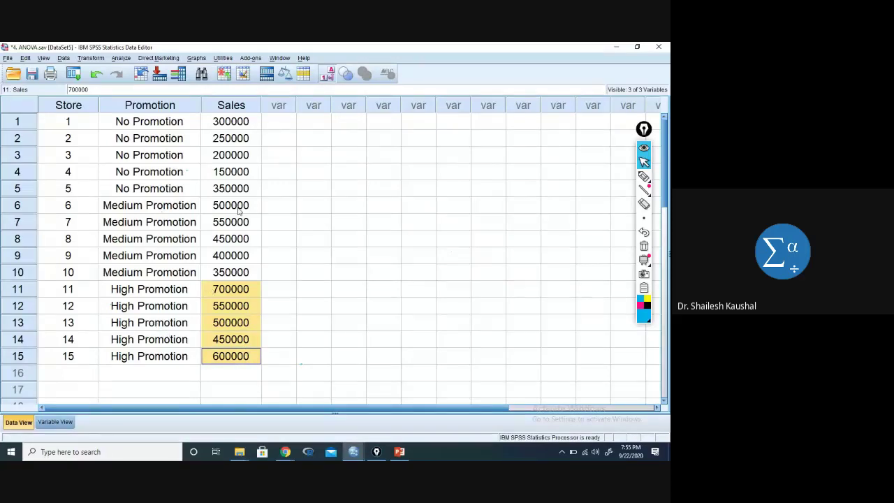
- Show numeric codes instead of value labels and set up a One-Way ANOVA with Sales as dependent and Sales Promotion as factor
click(327, 73)
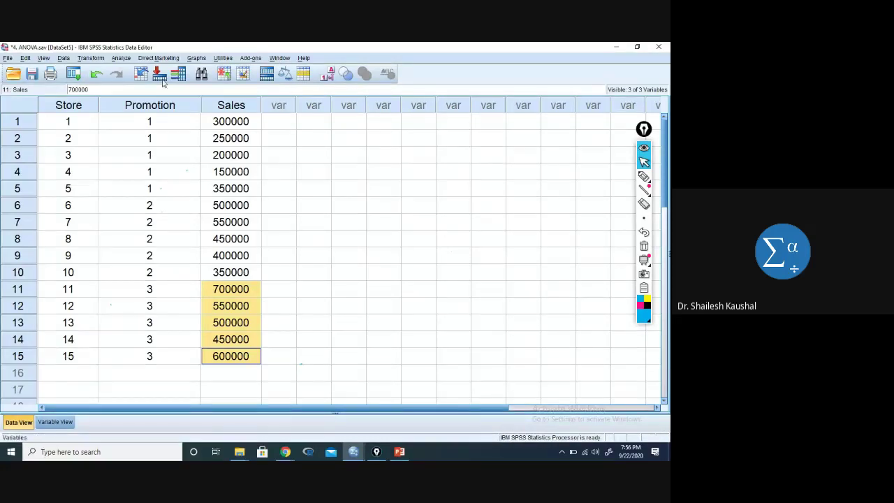
click(120, 58)
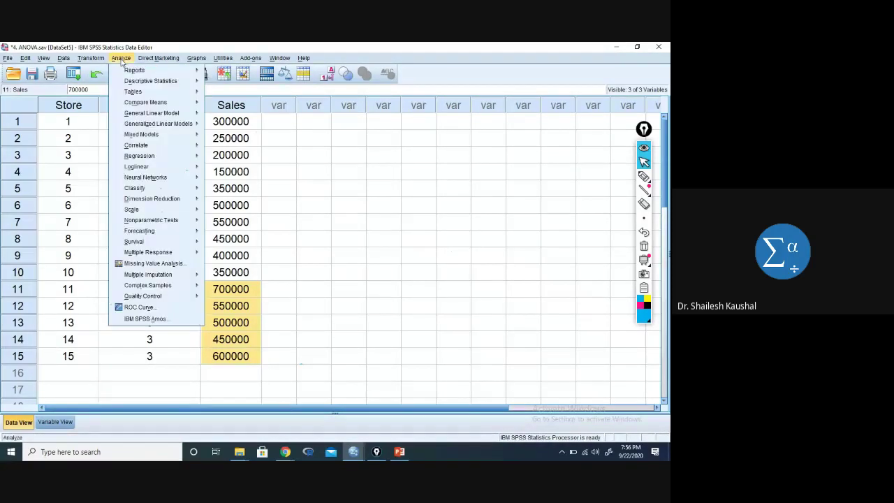
mouse_move(131, 104)
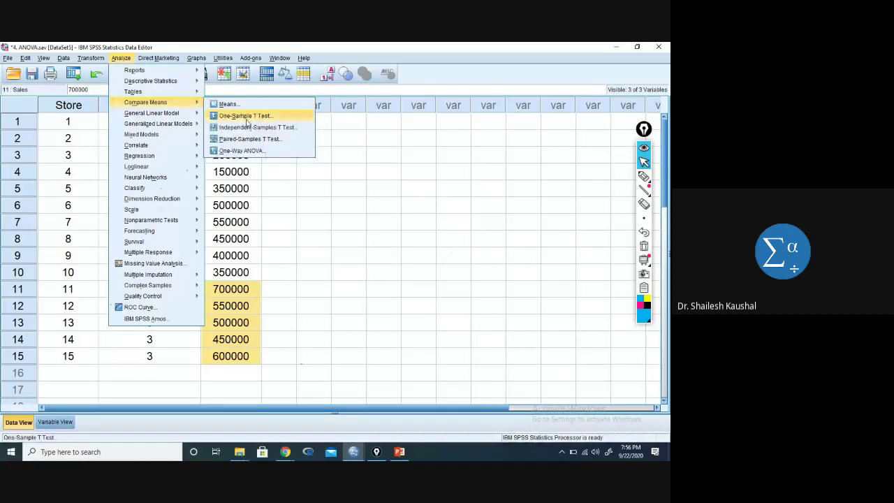
click(280, 153)
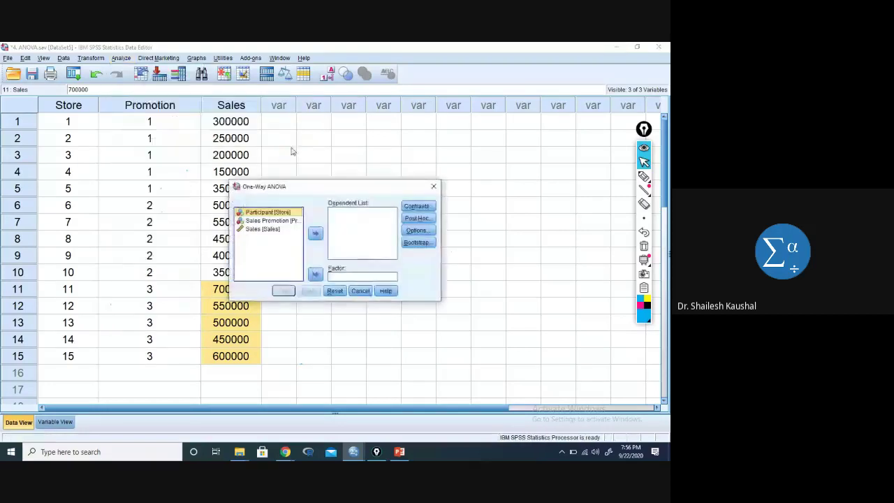
click(260, 221)
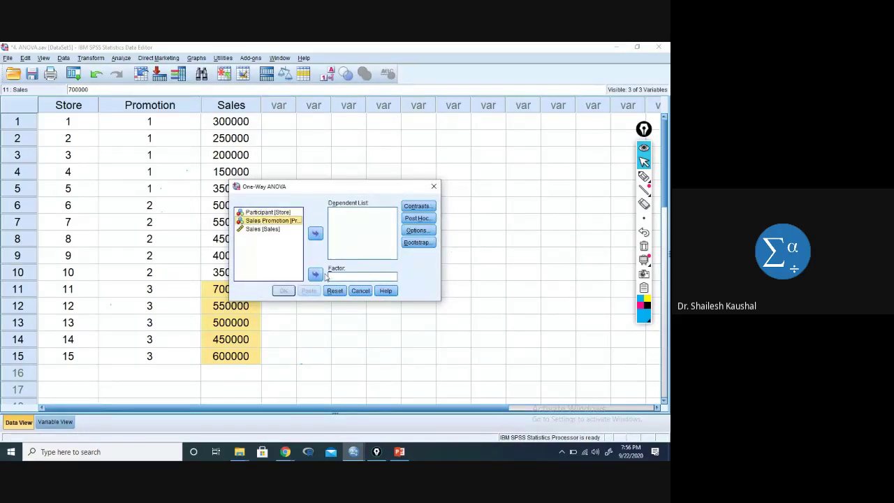
click(315, 276)
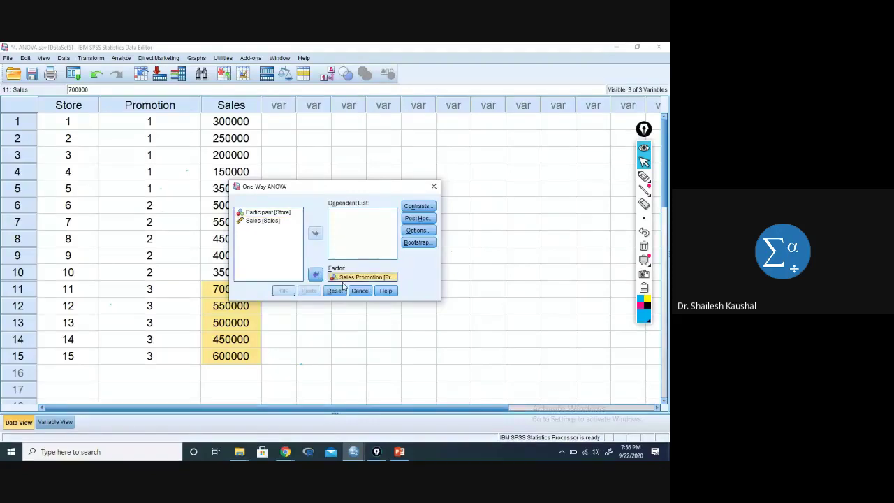
click(269, 222)
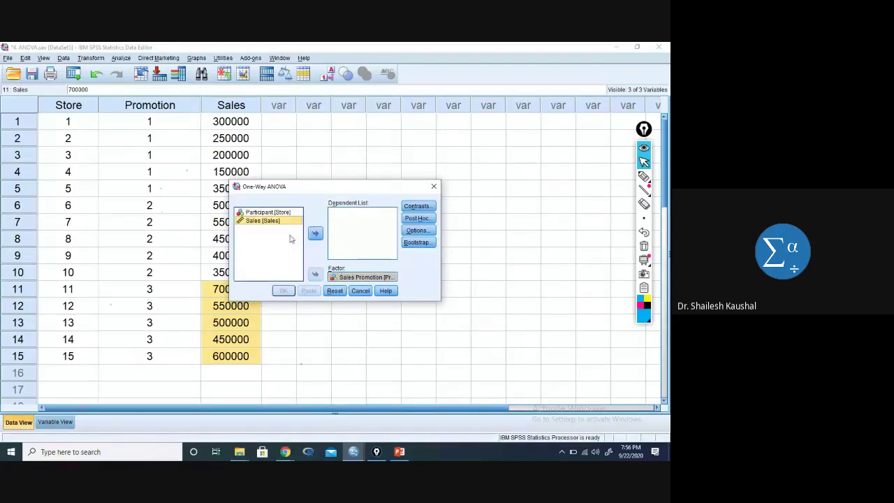
click(316, 233)
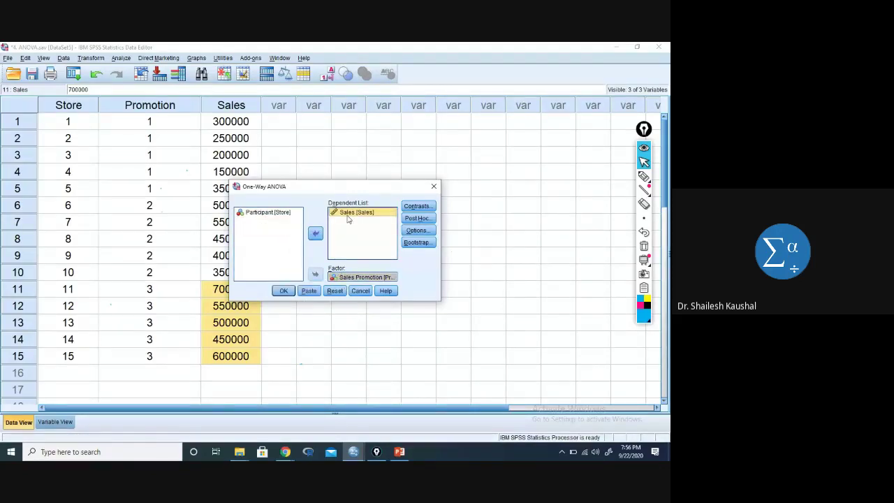
- Leave the ANOVA contrasts unset and select the Bonferroni post hoc test
click(417, 206)
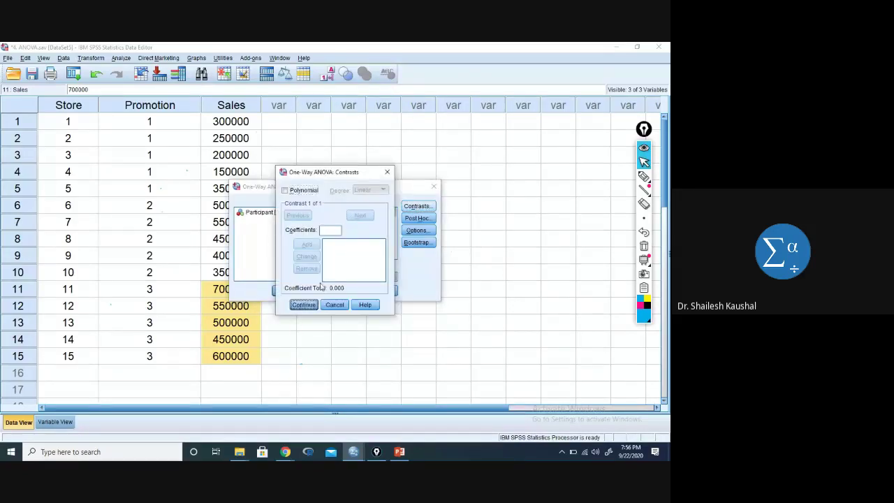
click(304, 305)
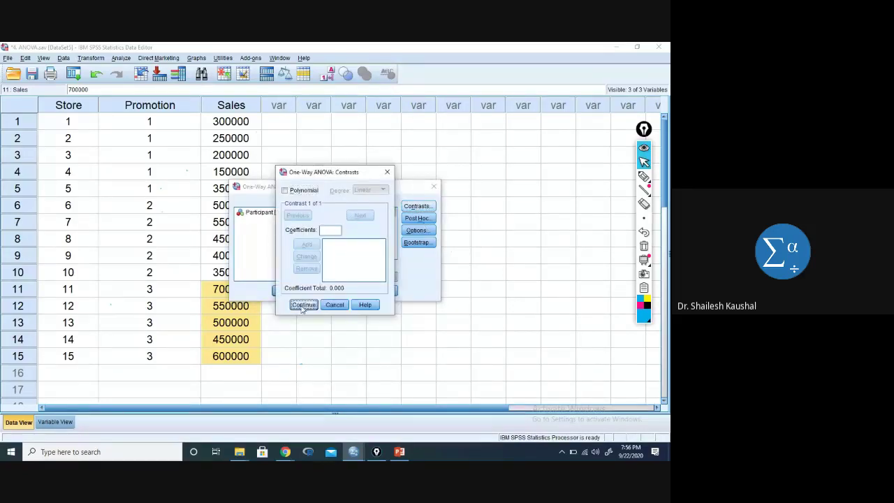
click(417, 218)
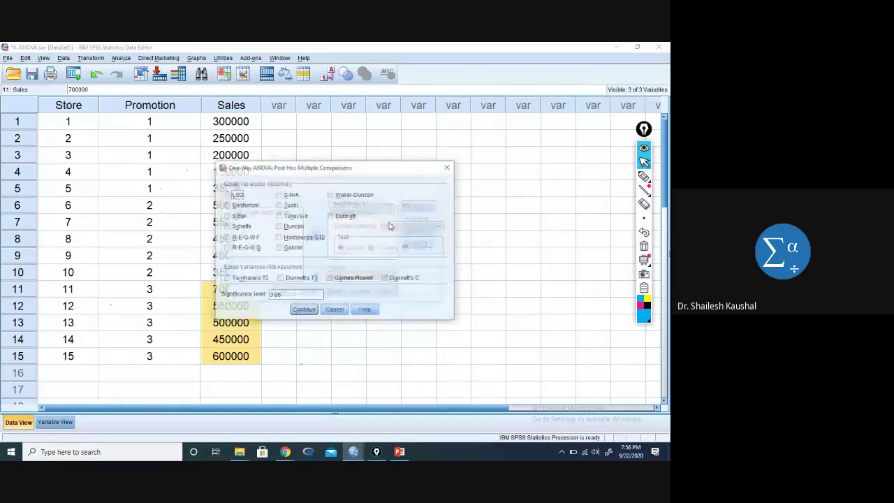
click(227, 205)
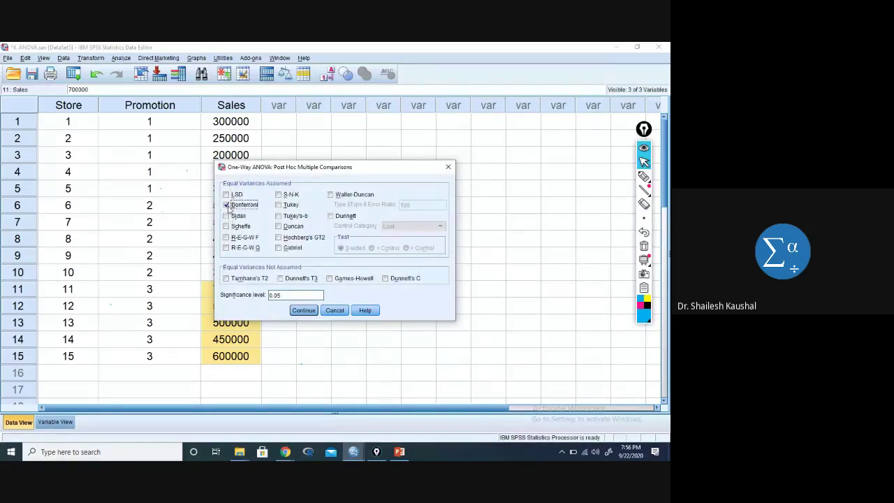
click(303, 310)
- Include descriptive statistics, the homogeneity of variance test and a means plot, and run the one-way ANOVA
click(417, 229)
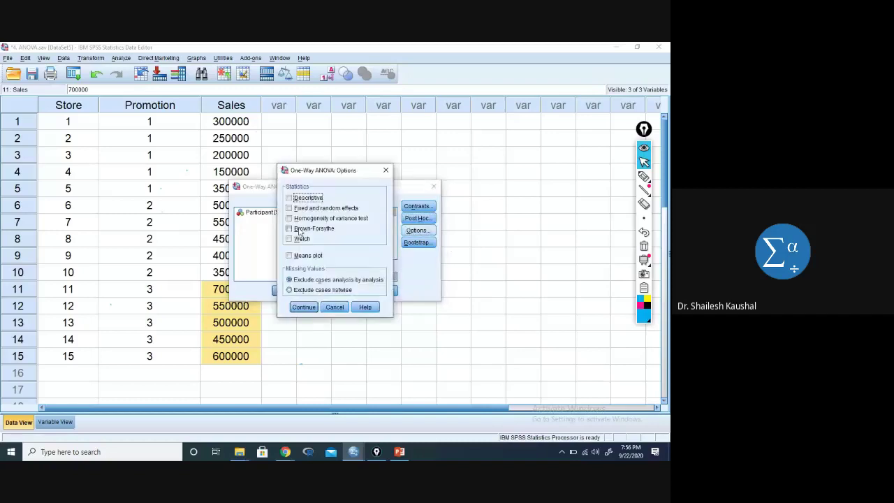
click(290, 198)
click(289, 218)
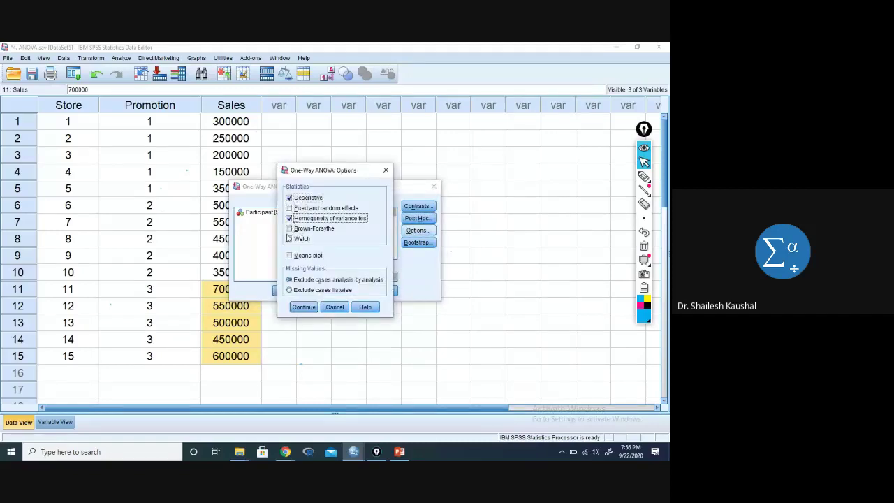
click(289, 255)
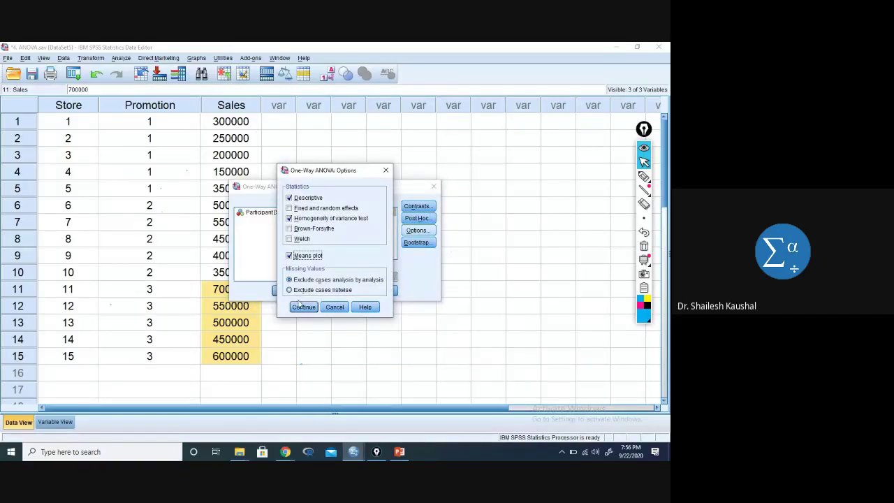
click(303, 307)
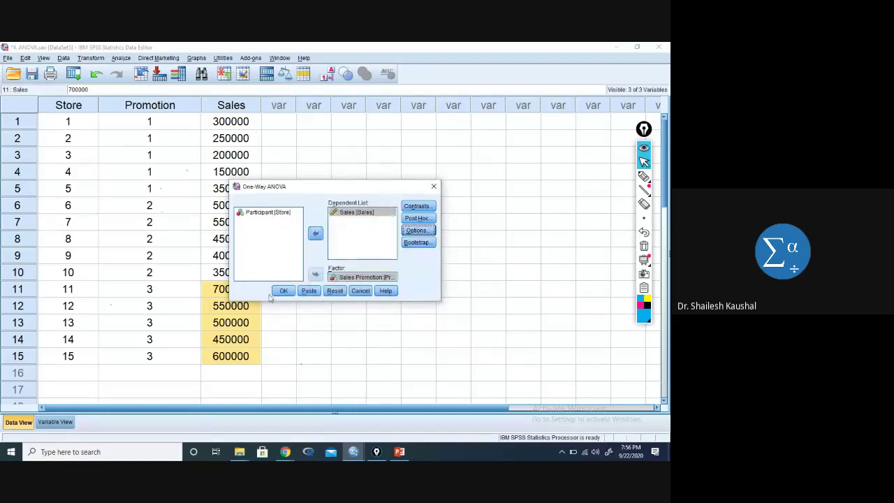
click(283, 291)
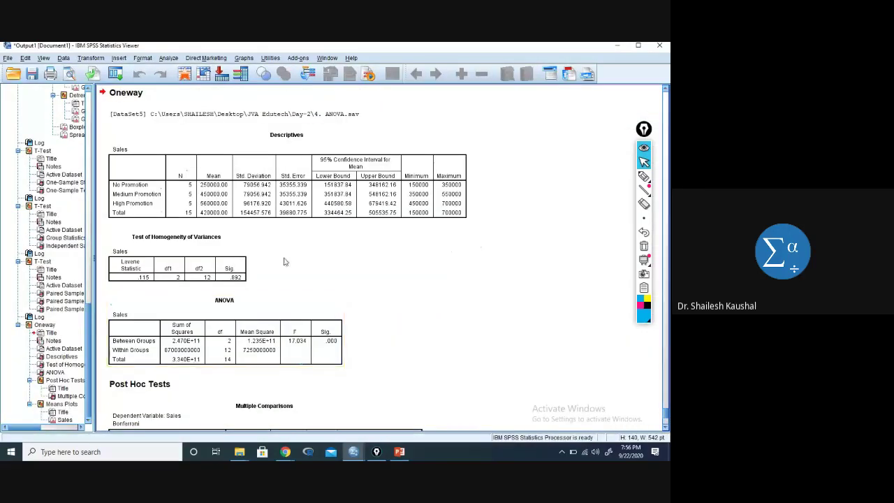
- Skim the one-way ANOVA output, check the Google Meet window and return to the SPSS output
scroll(283, 261, down, 3)
scroll(300, 255, up, 3)
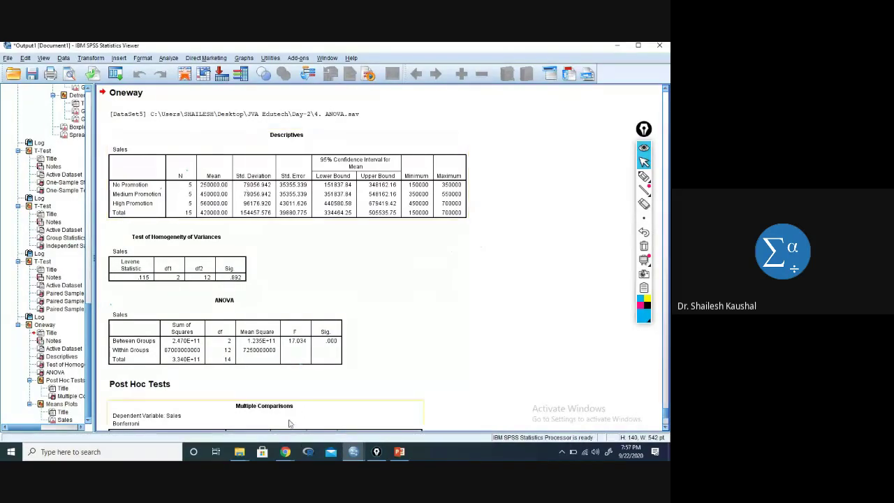
mouse_move(286, 453)
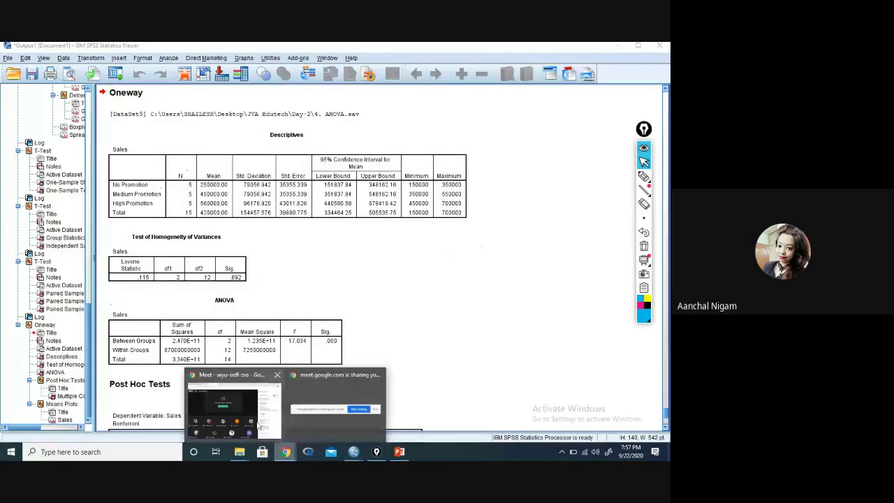
click(258, 425)
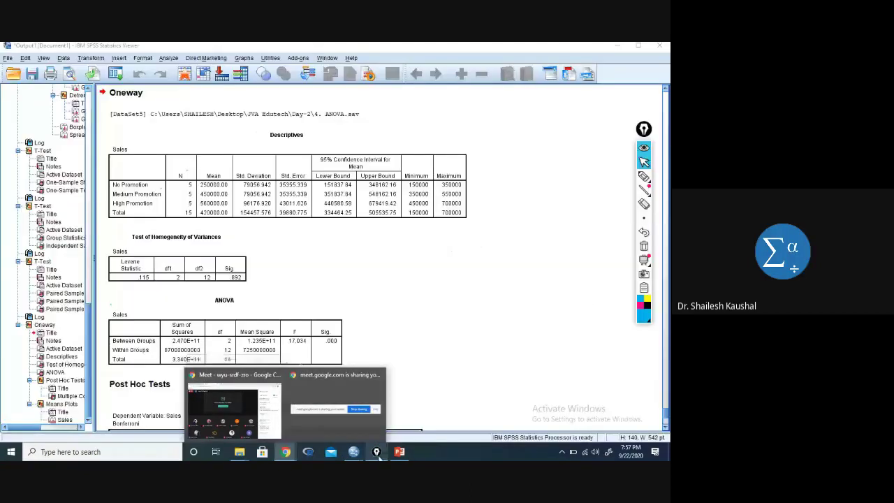
click(360, 283)
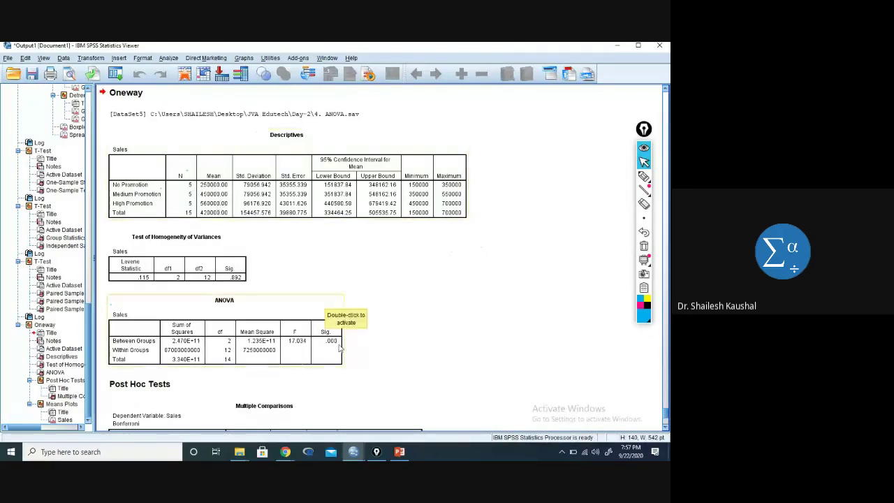
- Examine the significance in the ANOVA table, the homogeneity test and the Bonferroni post hoc comparisons of promotion levels
scroll(371, 335, down, 1)
scroll(372, 335, down, 2)
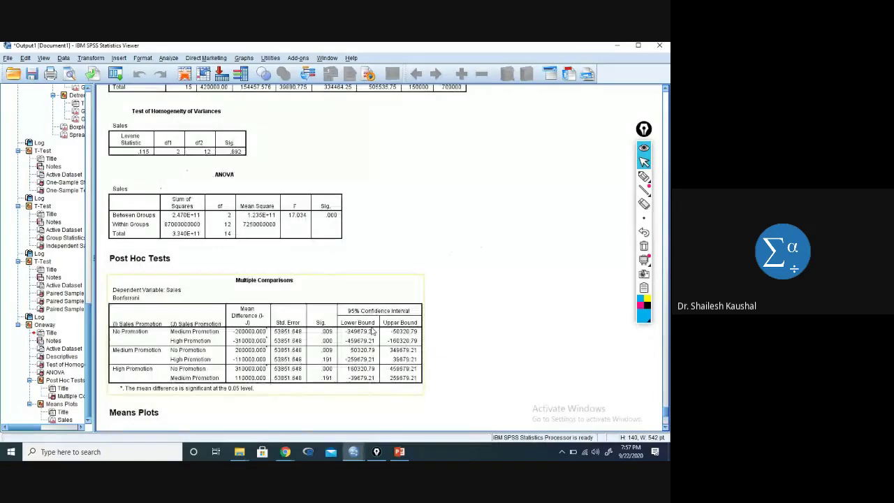
scroll(372, 331, up, 2)
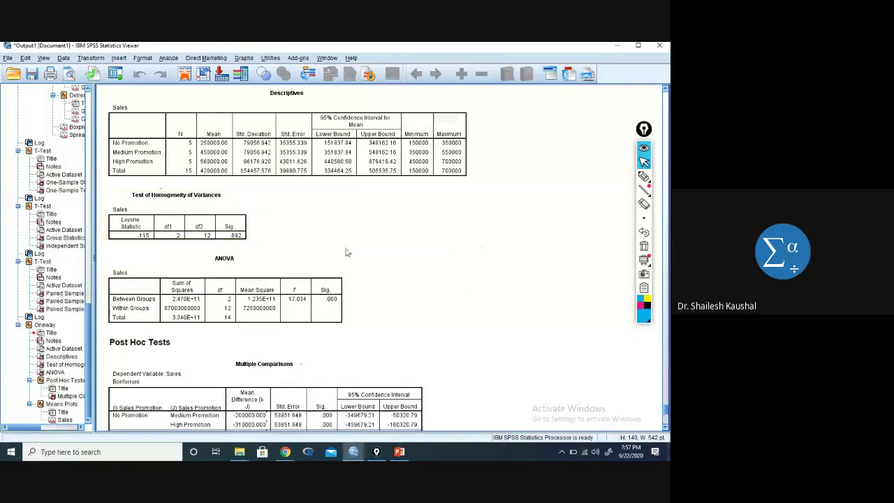
scroll(371, 261, down, 3)
scroll(371, 260, down, 1)
scroll(362, 208, up, 5)
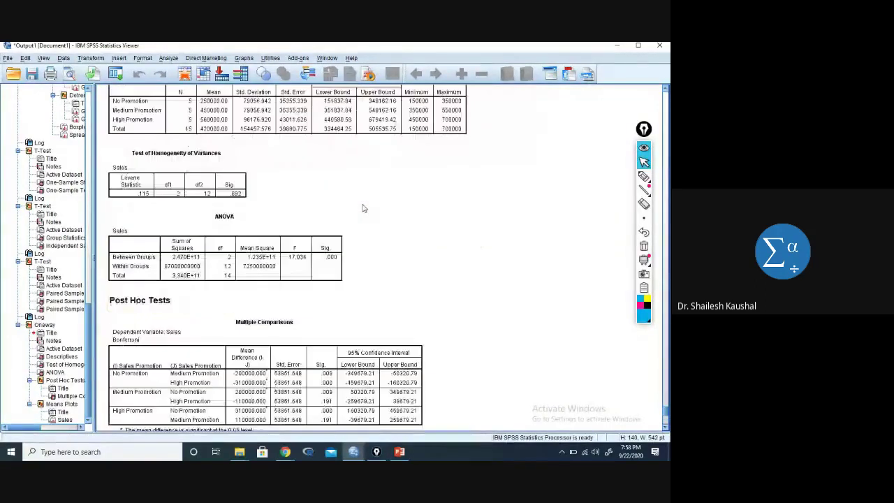
scroll(362, 207, down, 4)
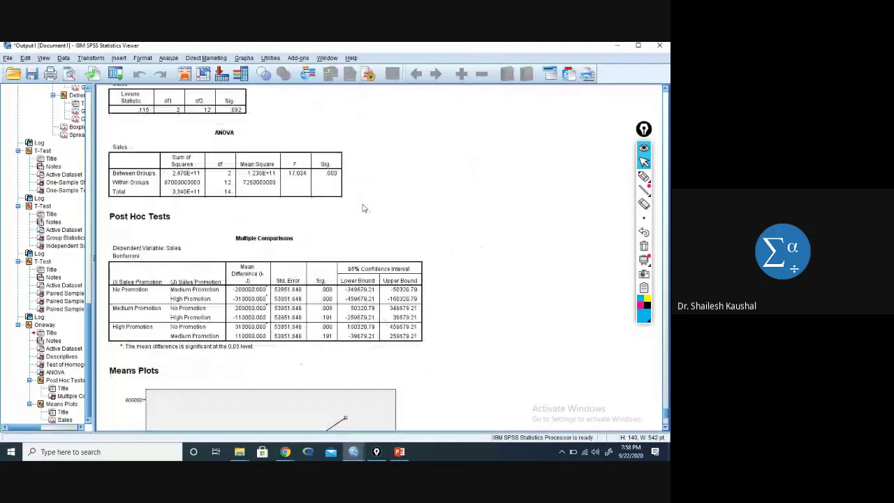
scroll(363, 207, down, 3)
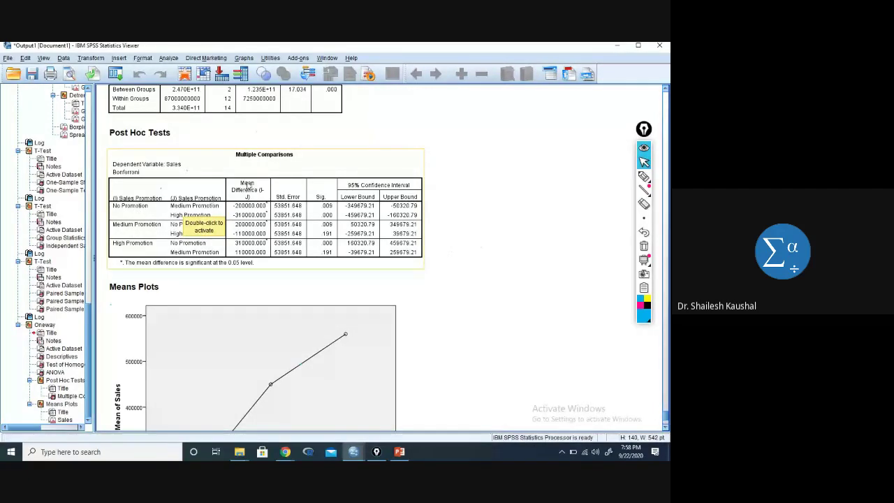
- Examine the pairwise differences in the Multiple Comparisons table and compare them with the group means in Descriptives
click(285, 171)
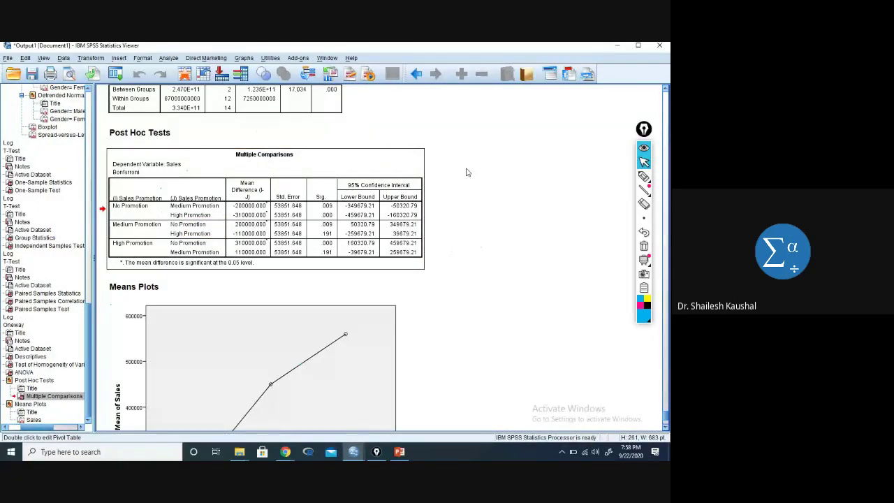
double_click(132, 215)
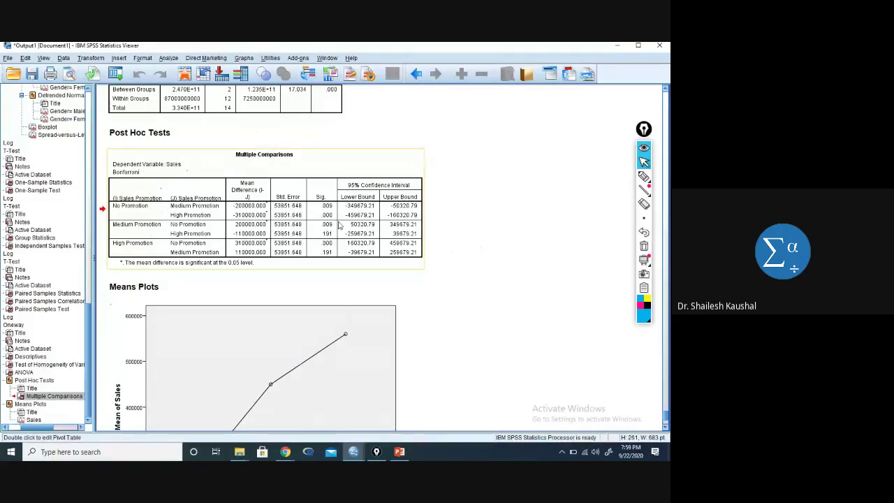
scroll(523, 213, up, 3)
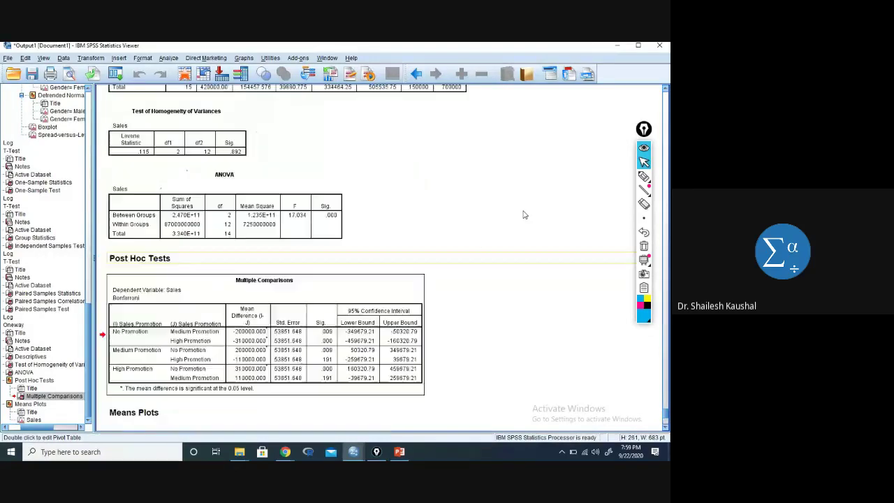
scroll(524, 215, up, 3)
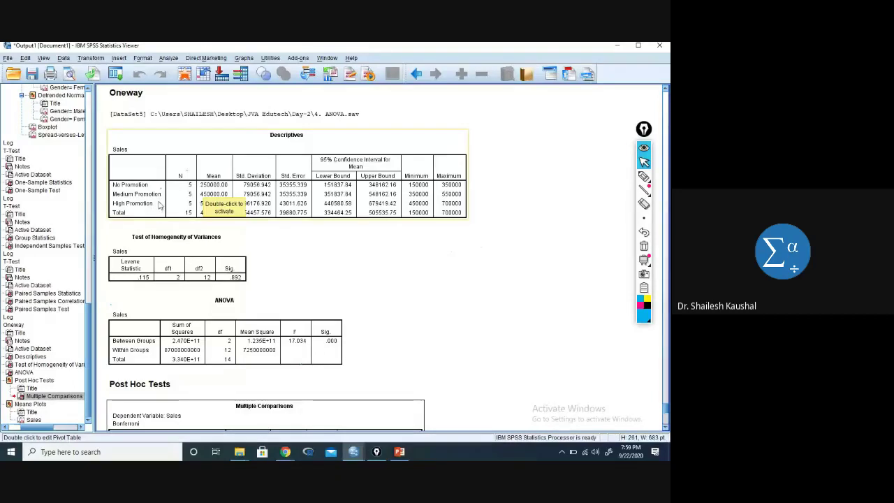
click(209, 201)
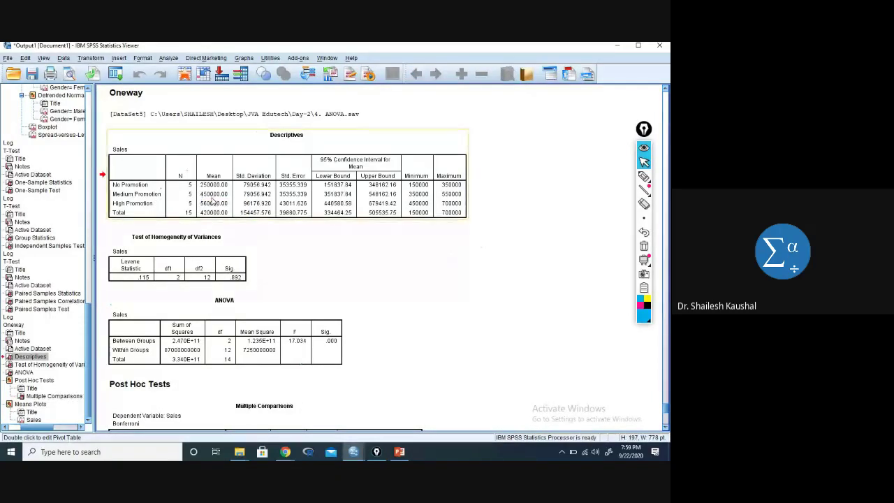
- Open the data file 5. Repeated Measures ANOVA.sav from the Day-2 folder
click(354, 454)
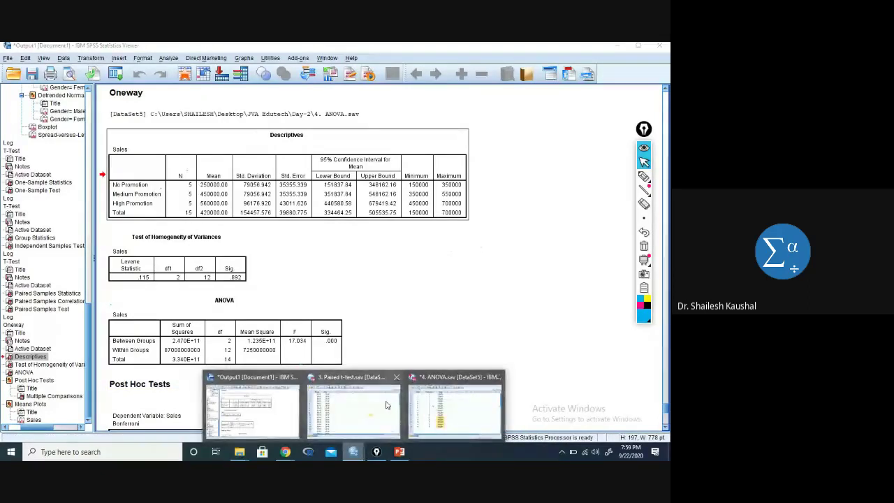
click(363, 411)
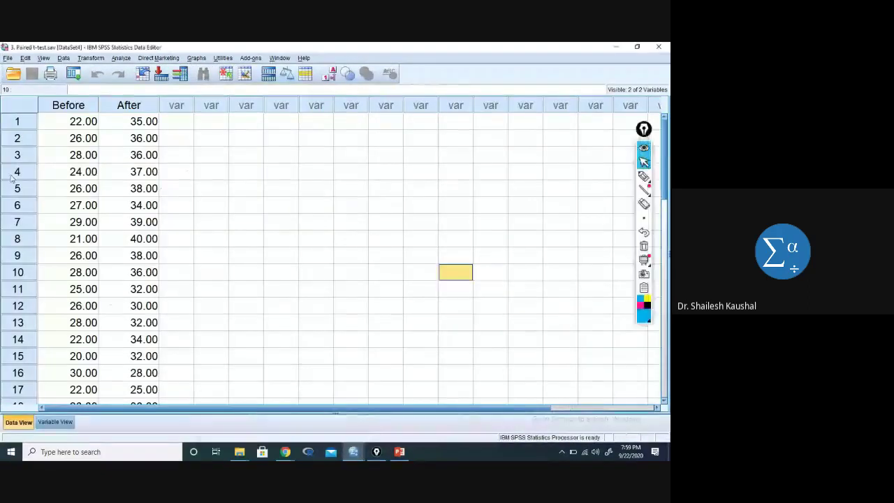
click(14, 73)
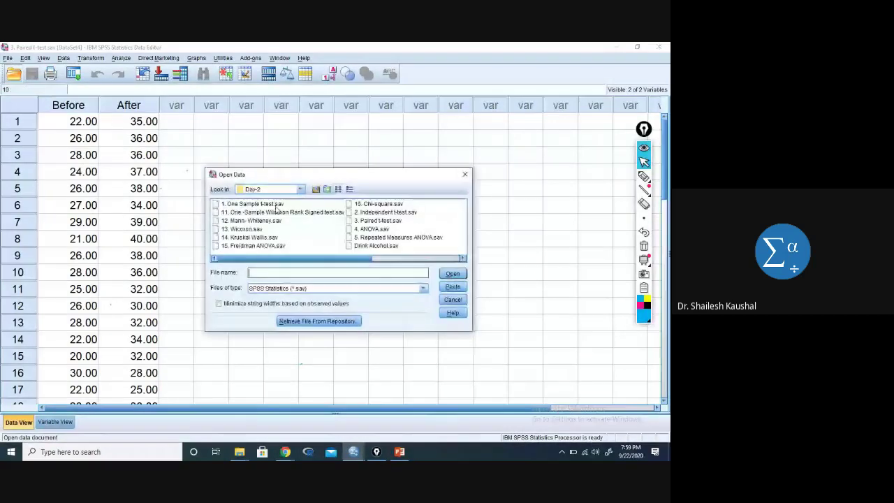
click(370, 239)
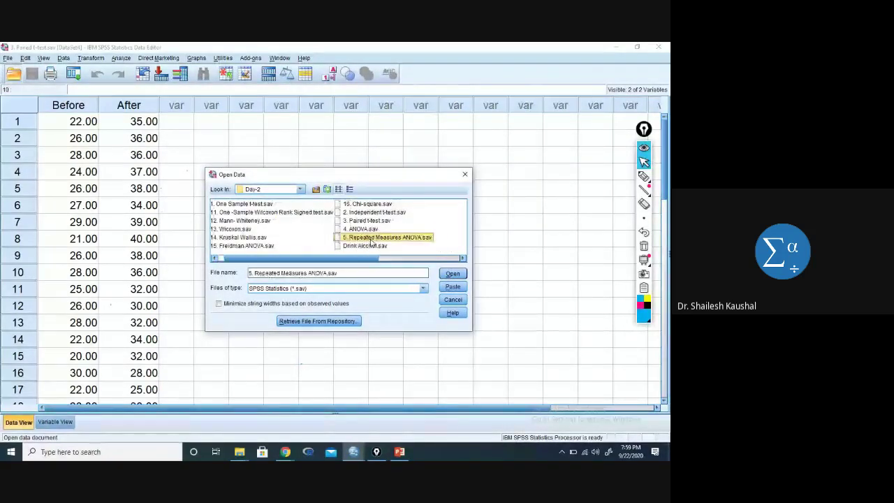
double_click(364, 239)
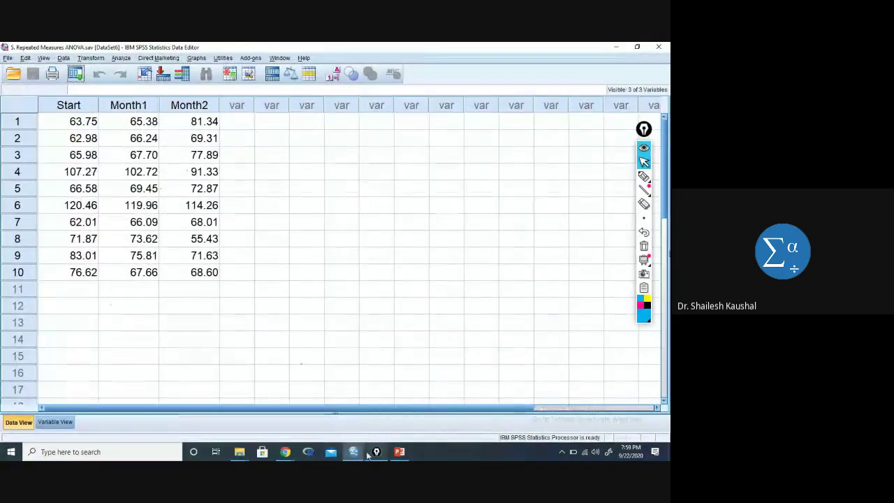
- Close the 4. ANOVA.sav dataset without saving its changes and return to the repeated measures data
mouse_move(355, 454)
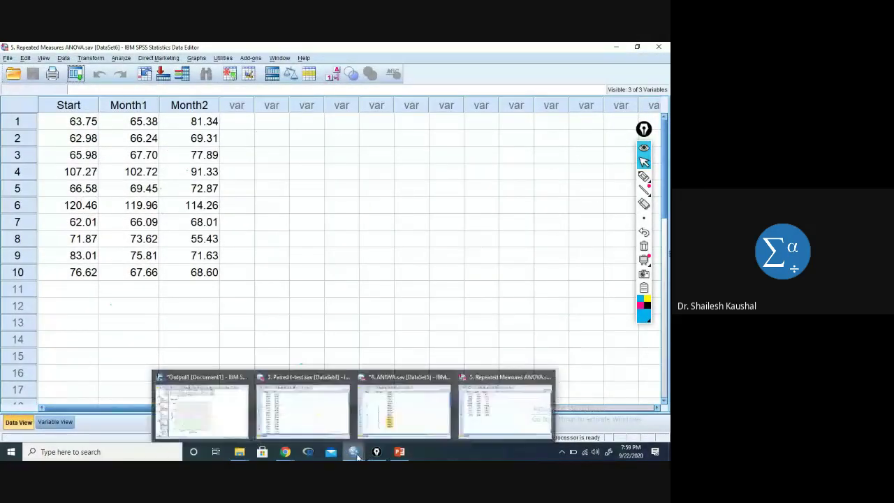
click(445, 379)
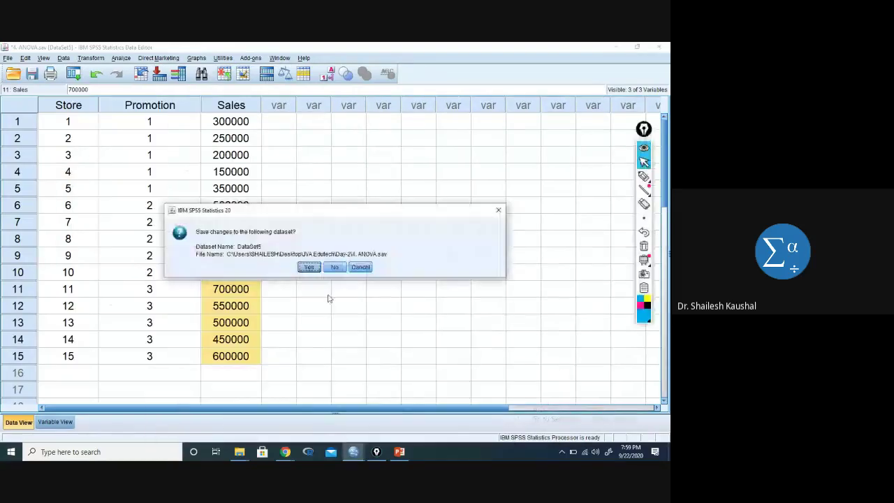
click(335, 267)
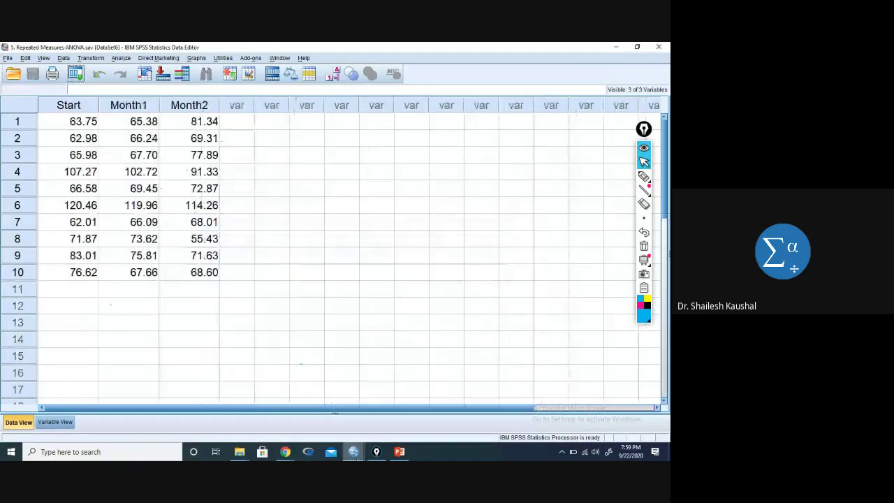
mouse_move(354, 452)
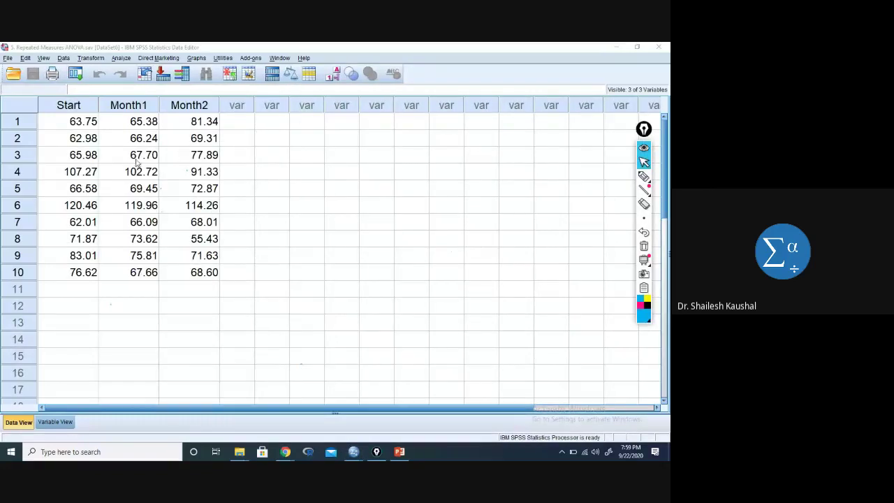
- Examine the Start column and compare the first case's values across Start, Month1 and Month2
drag(68, 127, 208, 124)
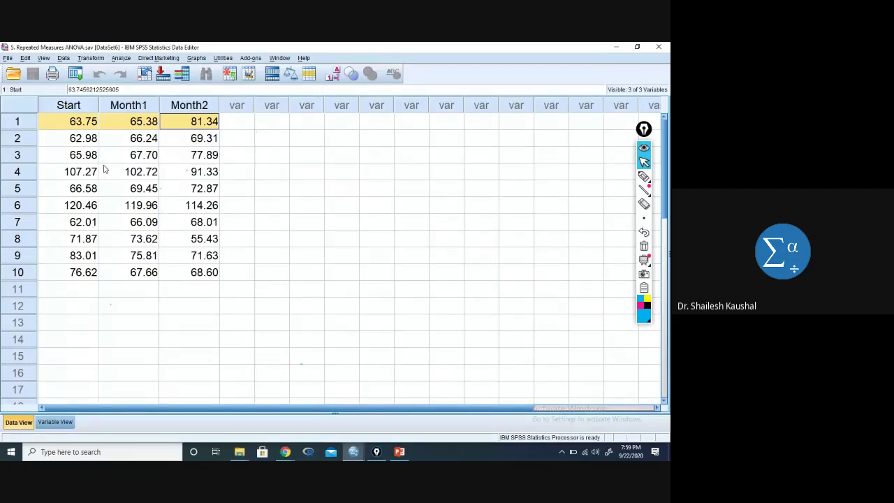
click(68, 128)
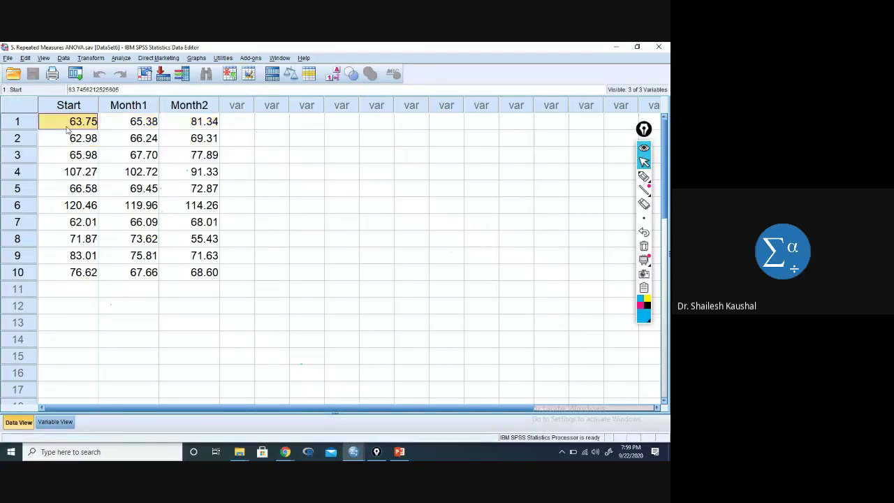
drag(68, 128, 63, 272)
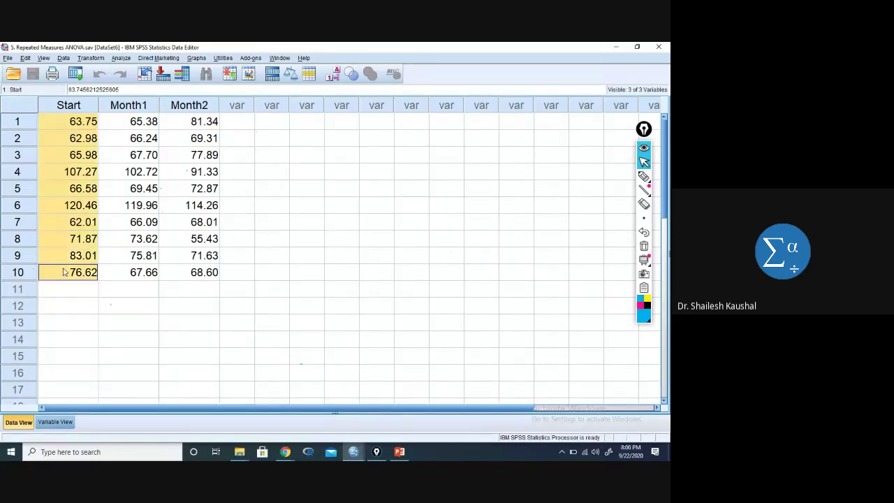
click(64, 129)
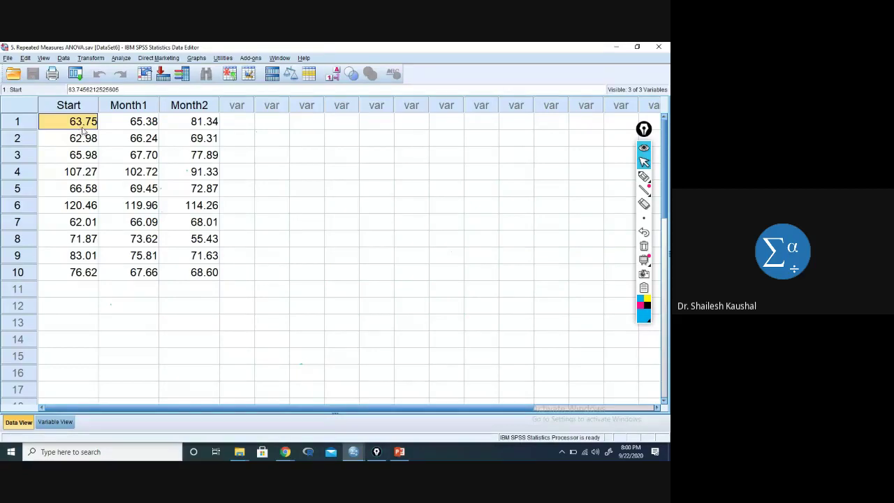
drag(95, 123, 113, 129)
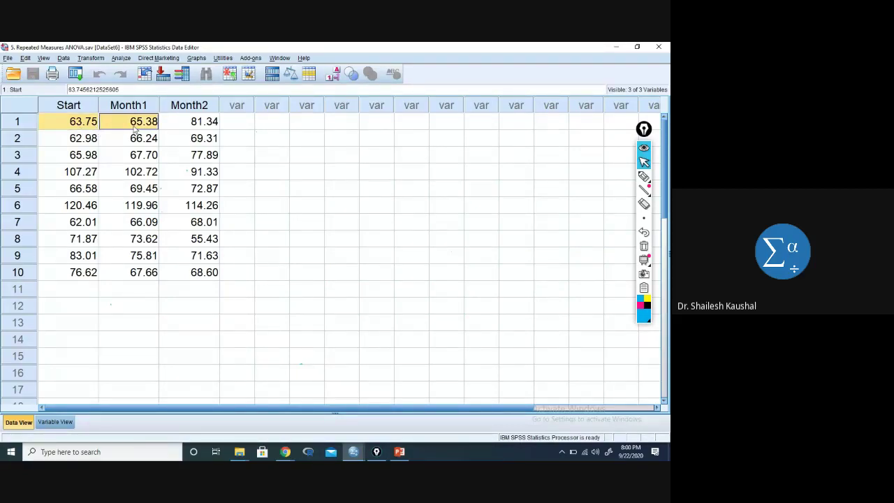
drag(147, 129, 188, 128)
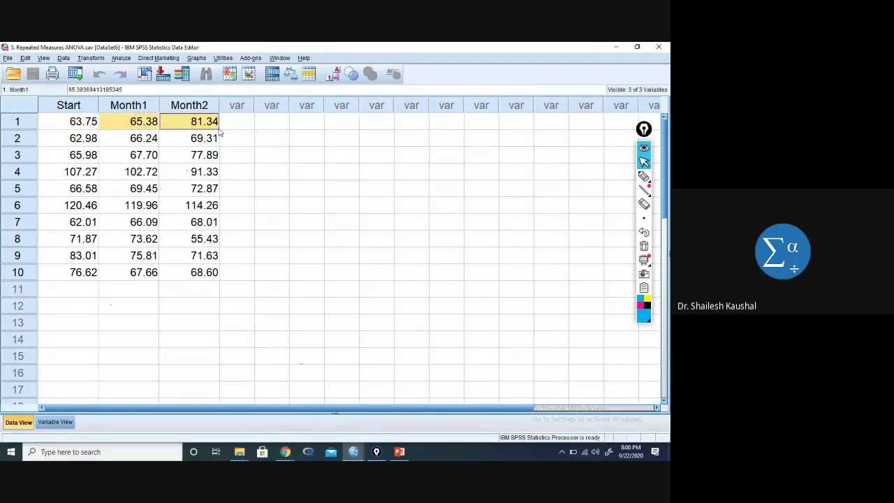
- Examine the values of cases 2 to 6, comparing Start with Month1 and Month2
click(62, 143)
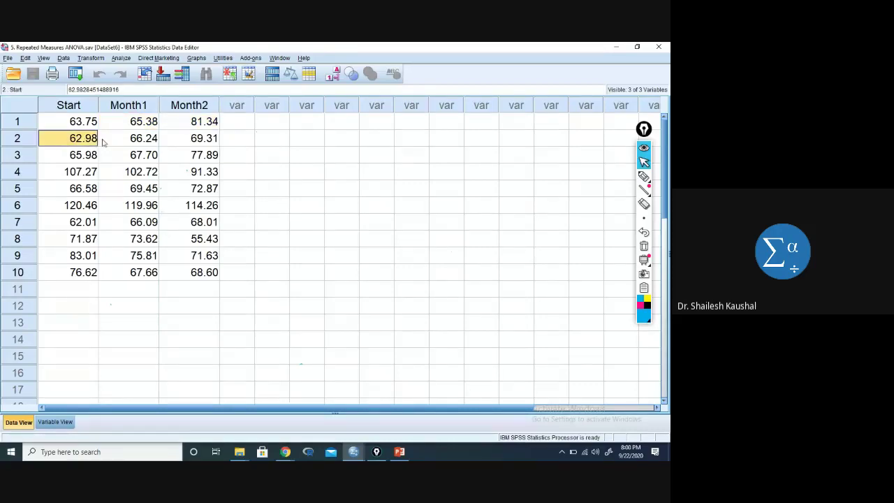
click(129, 144)
drag(128, 144, 181, 147)
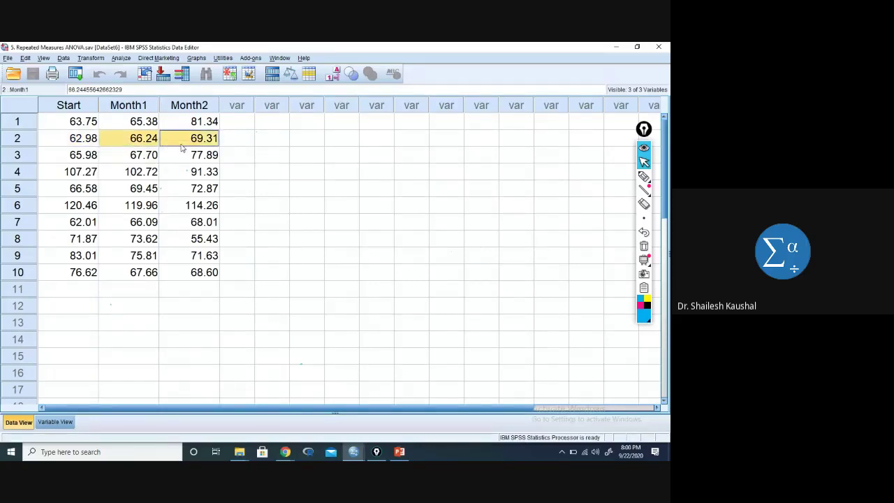
click(73, 161)
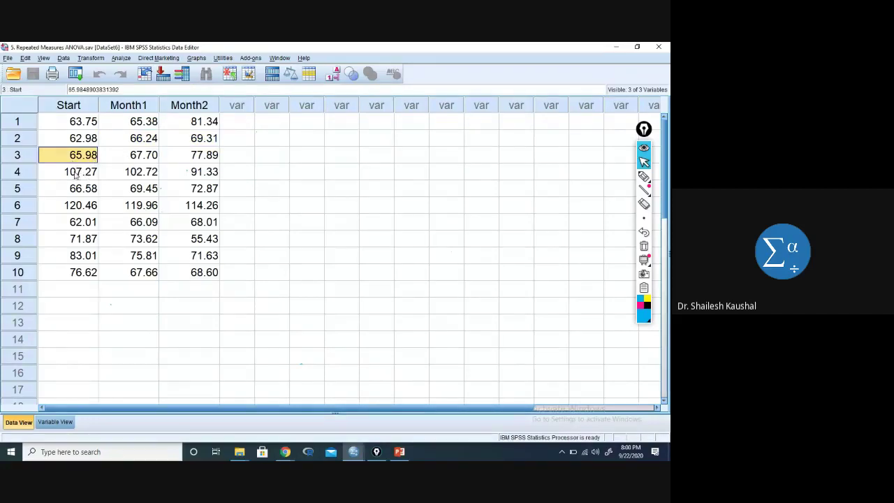
click(66, 180)
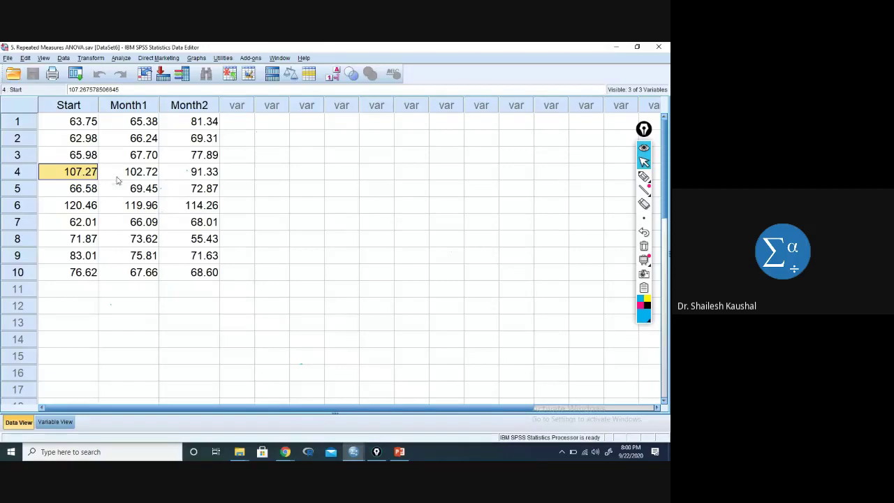
click(146, 178)
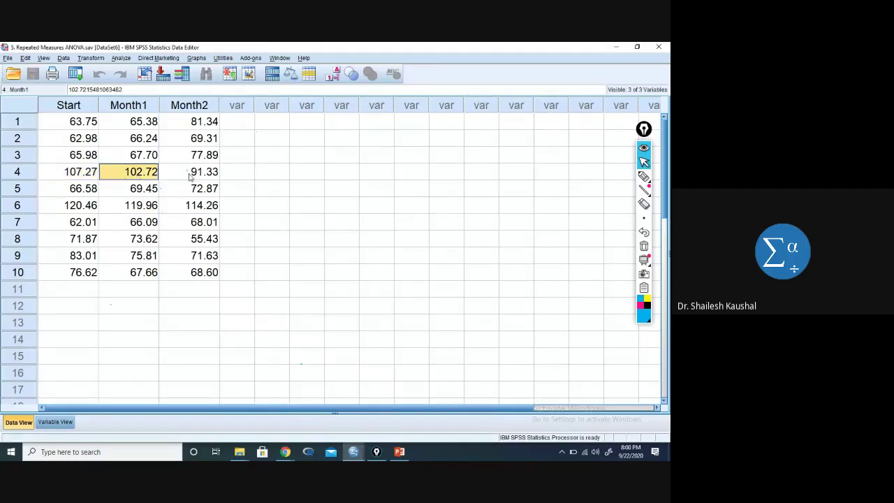
click(190, 177)
click(92, 194)
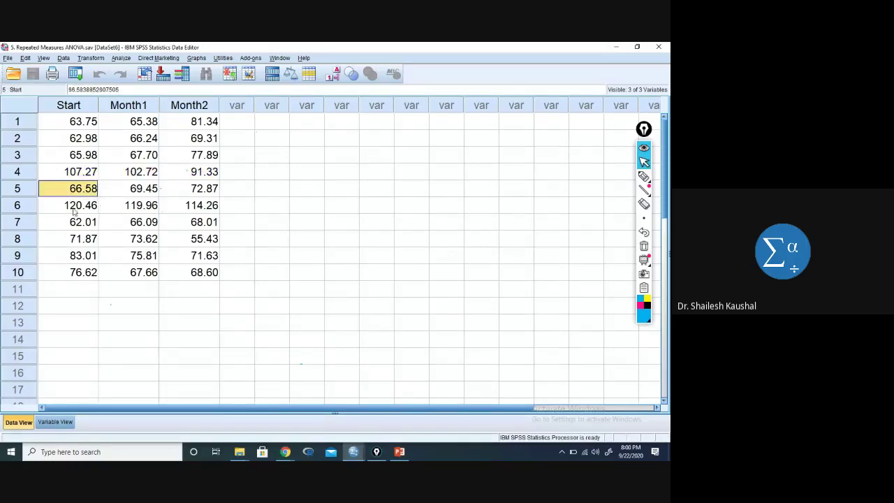
click(74, 209)
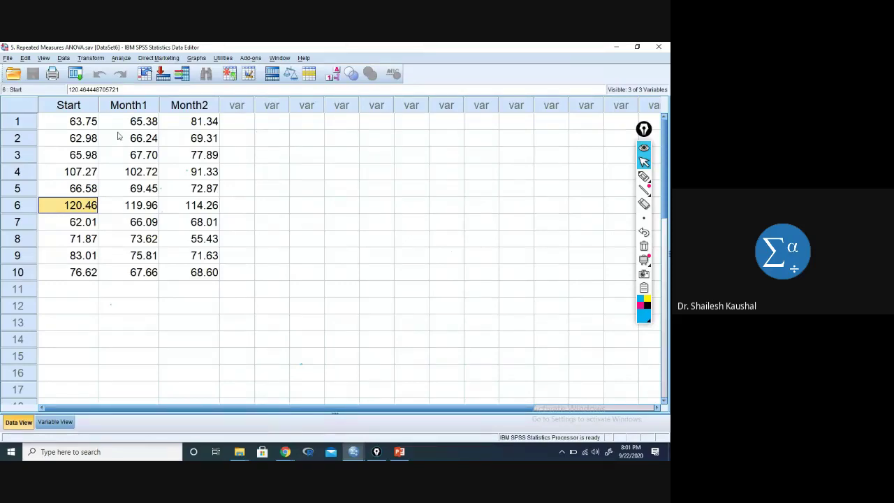
- Start a General Linear Model repeated measures analysis and define the within-subject factor factor1 with 3 levels
click(121, 61)
mouse_move(148, 115)
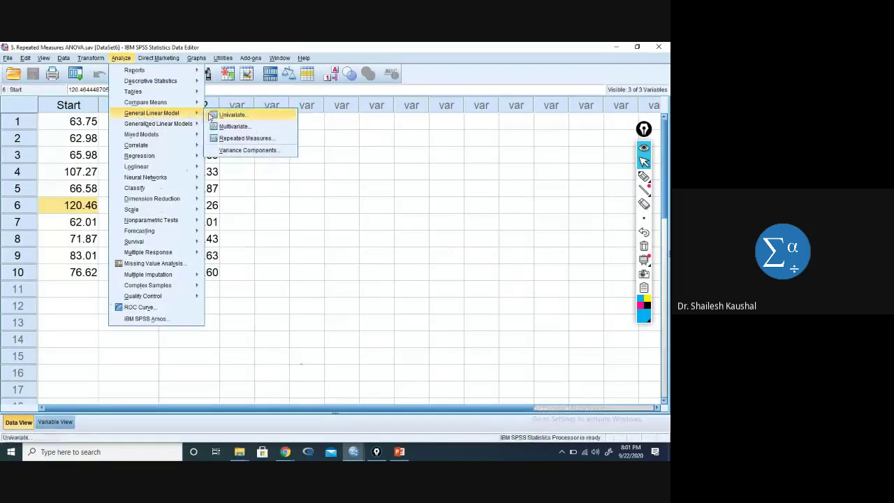
click(274, 142)
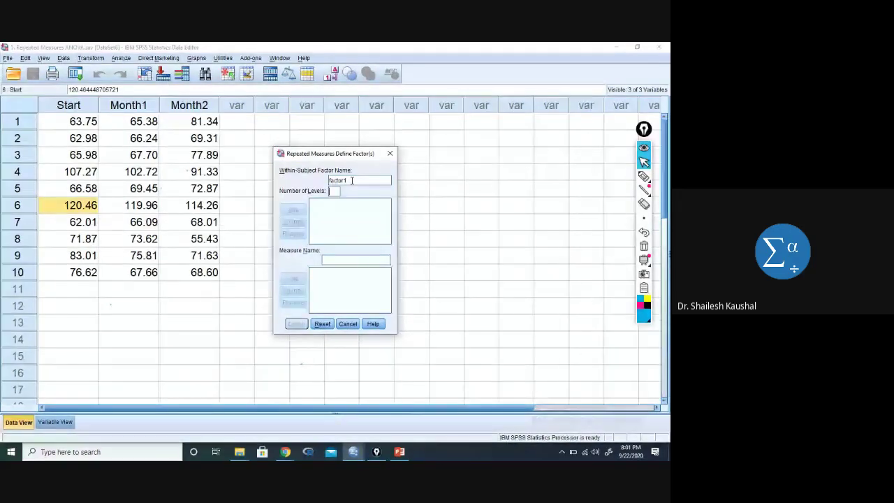
click(331, 191)
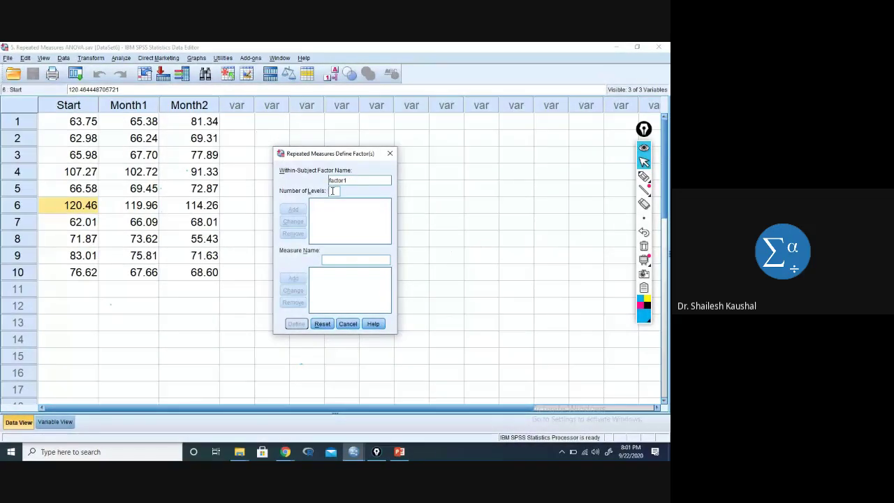
text(3)
click(293, 210)
click(293, 326)
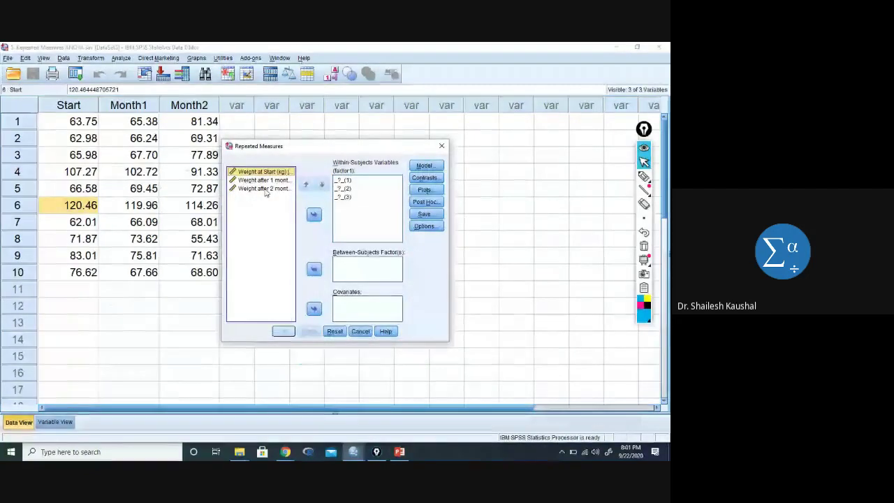
- Assign Start, Month1 and Month2 as the within-subjects variables of factor1 and keep the full factorial model with Type III sums of squares
shift+click(264, 188)
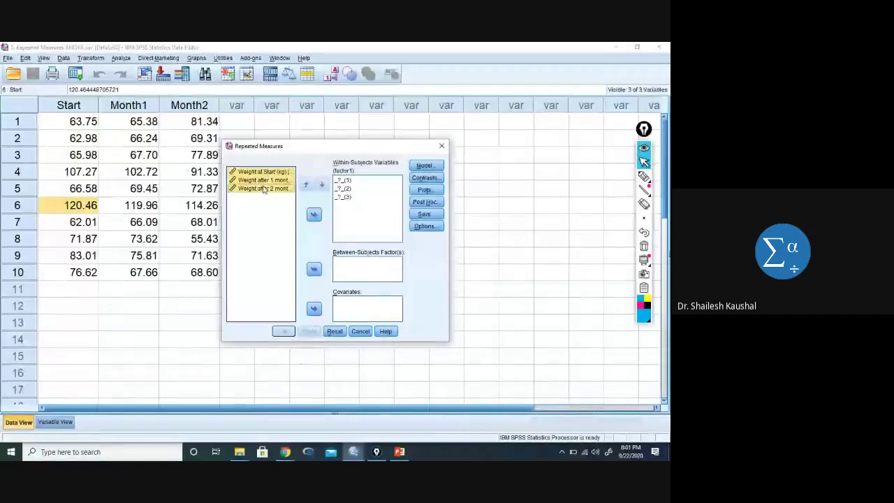
click(314, 216)
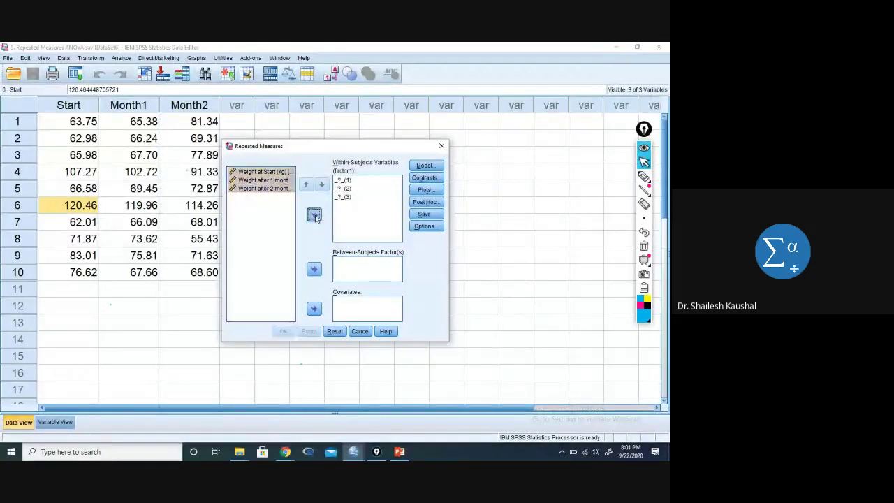
click(426, 166)
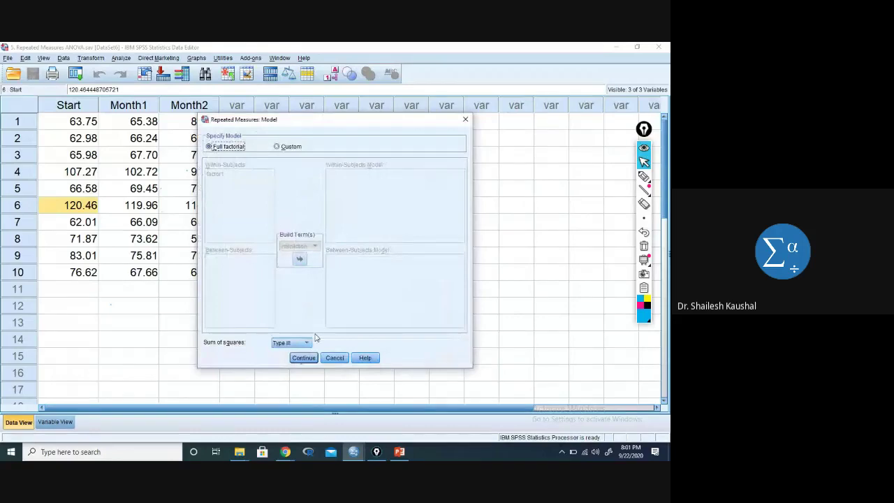
click(304, 357)
- Change the contrast for factor1 to Repeated
click(424, 177)
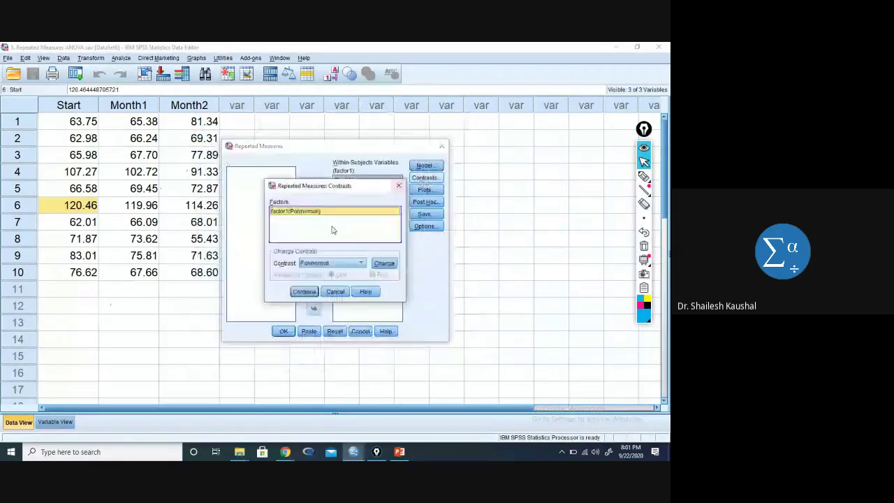
click(328, 263)
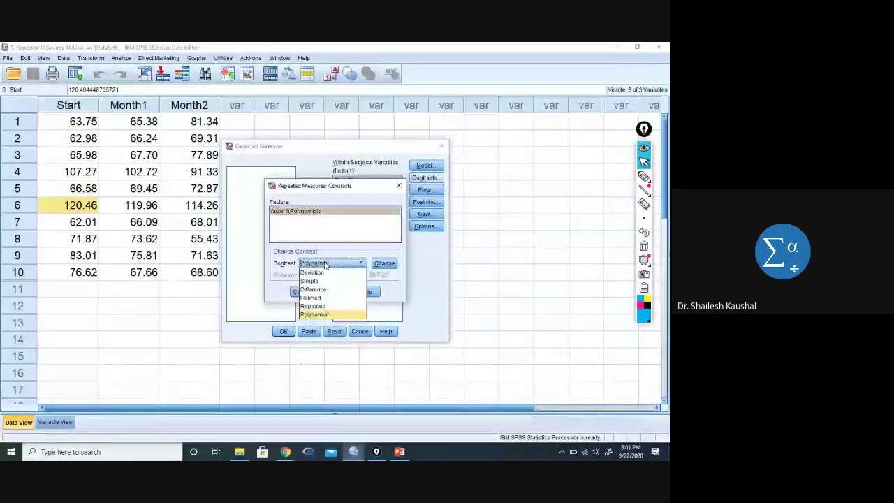
click(312, 306)
click(384, 262)
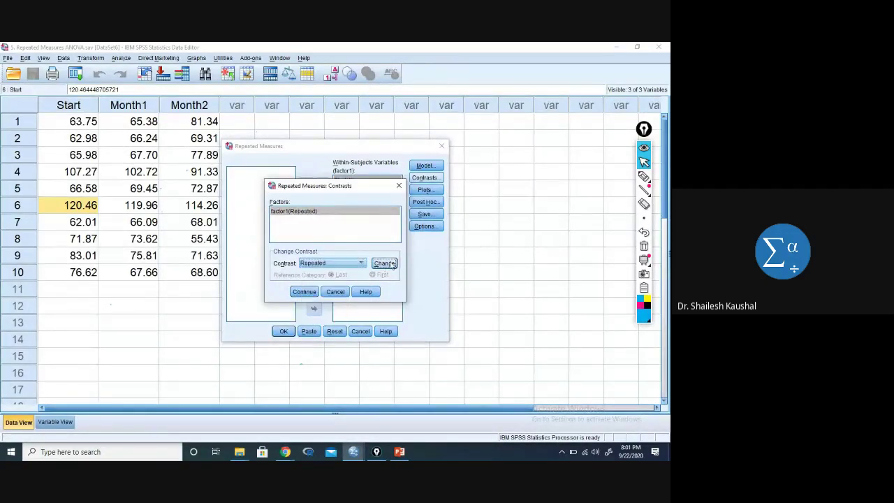
click(304, 291)
- Review the profile plot and post hoc settings of the repeated measures analysis without changing them
click(423, 190)
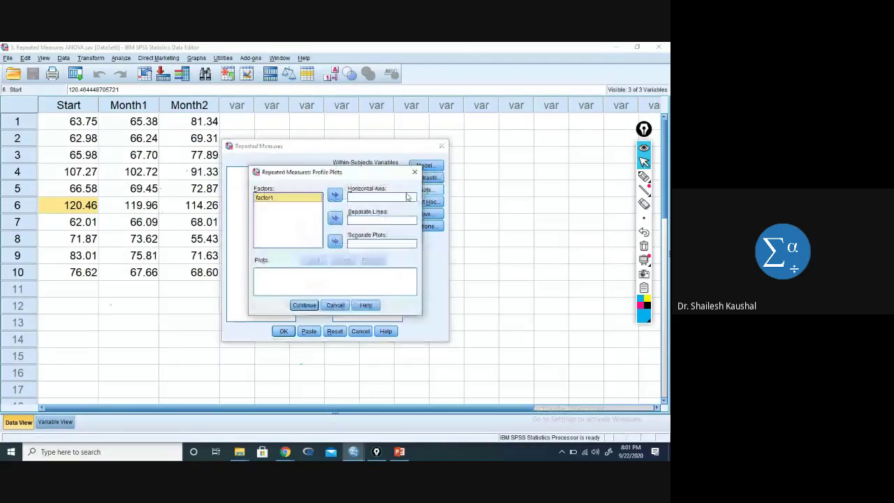
click(415, 171)
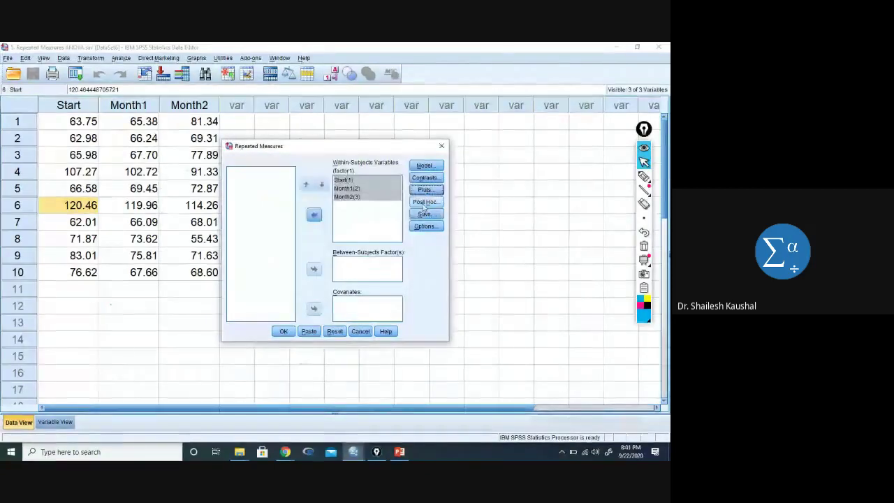
click(425, 201)
click(435, 144)
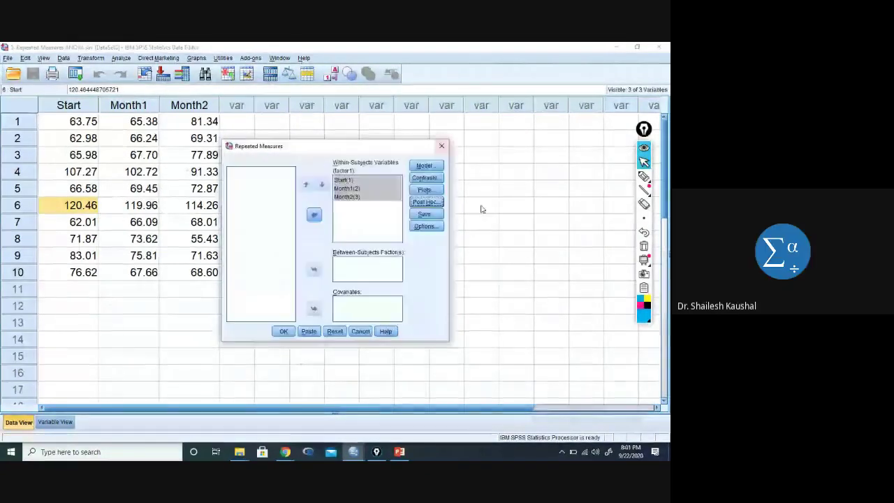
- Display estimated marginal means for (OVERALL) and factor1, comparing main effects with the Sidak confidence interval adjustment
click(424, 214)
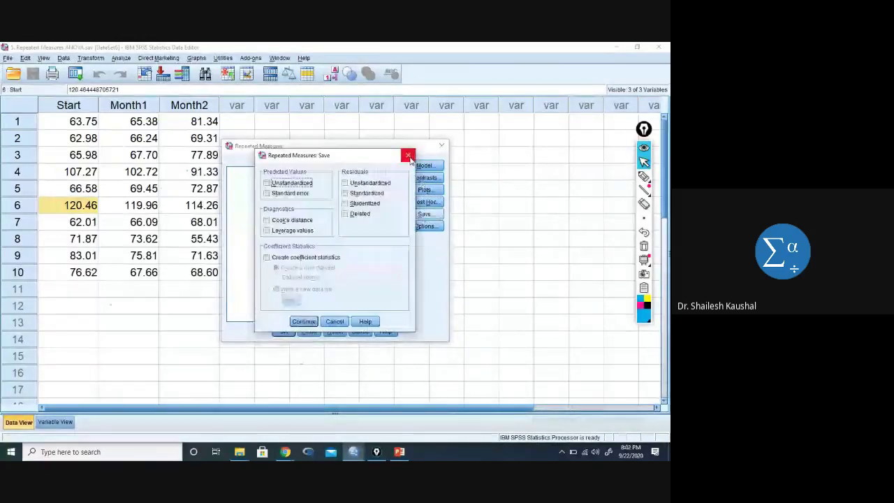
click(408, 155)
click(427, 225)
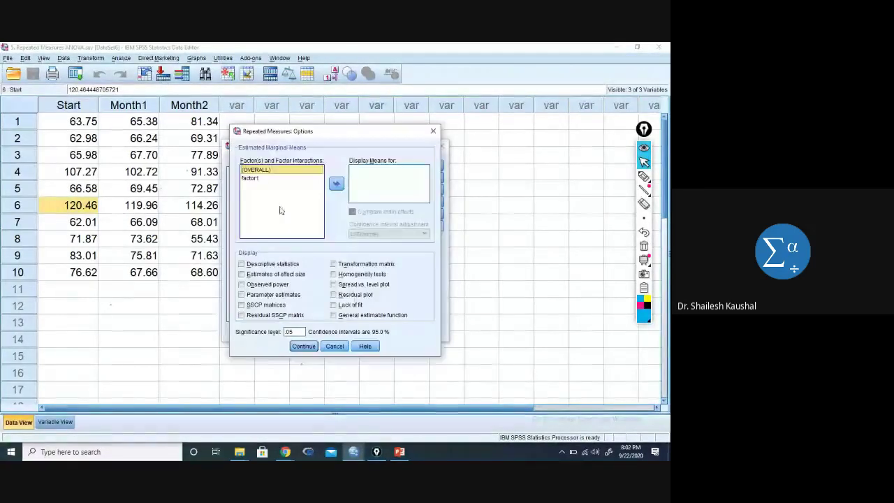
double_click(257, 169)
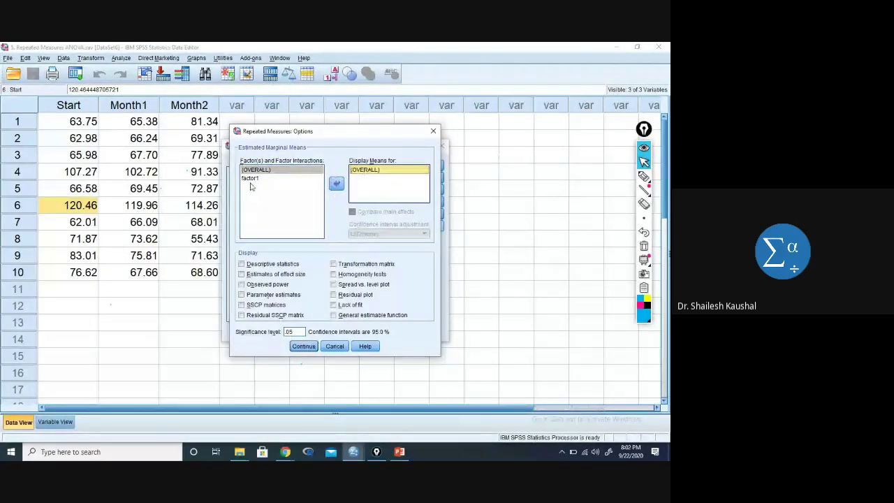
click(250, 178)
click(337, 183)
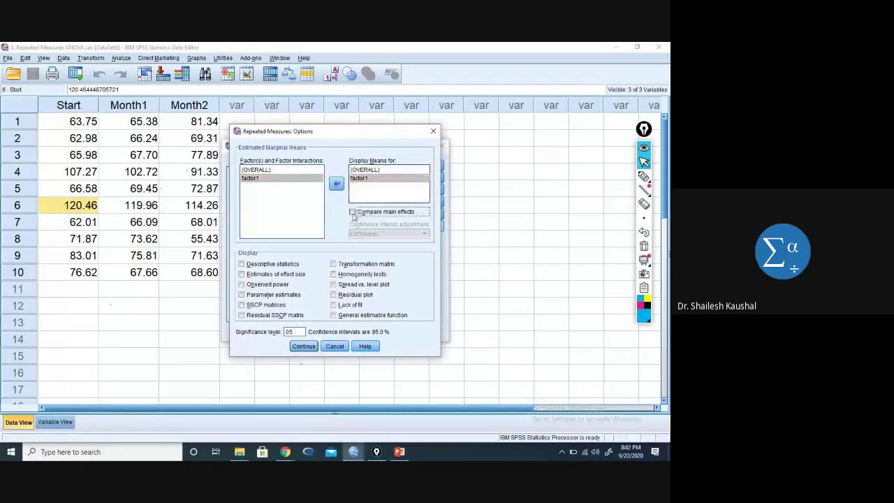
click(352, 211)
click(390, 235)
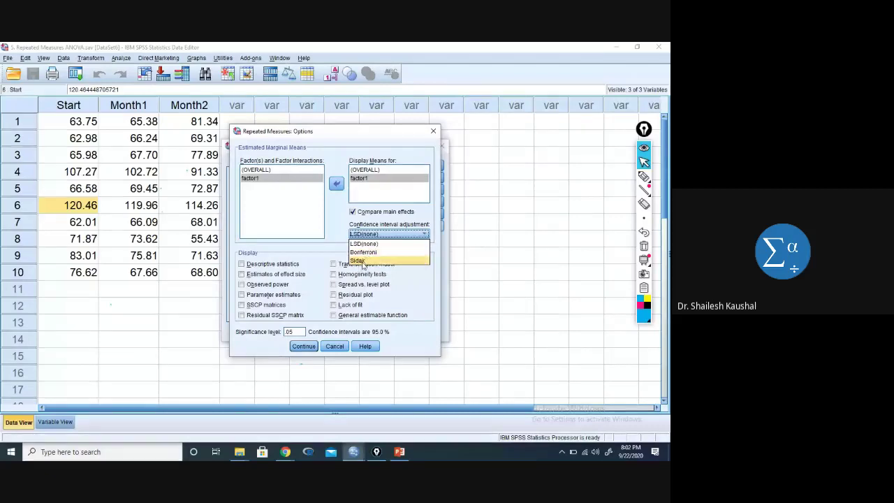
click(360, 261)
- Include descriptive statistics, estimates of effect size and the transformation matrix, and run the repeated measures analysis
click(241, 264)
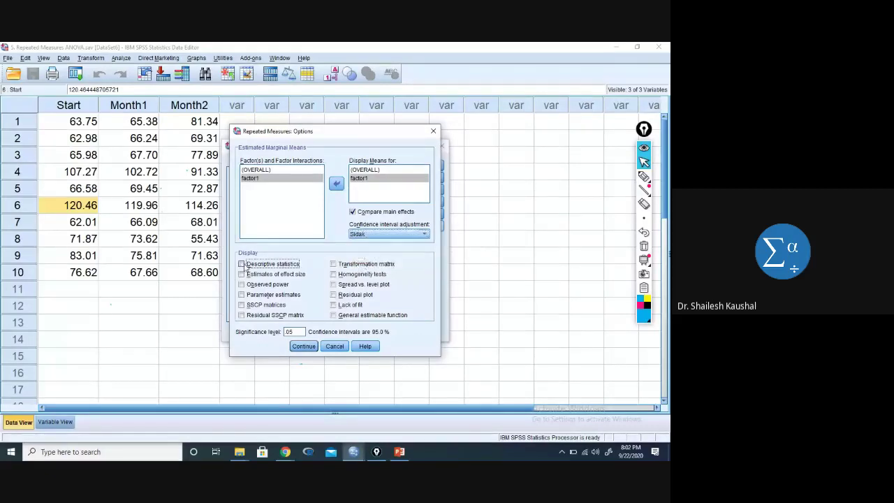
click(242, 274)
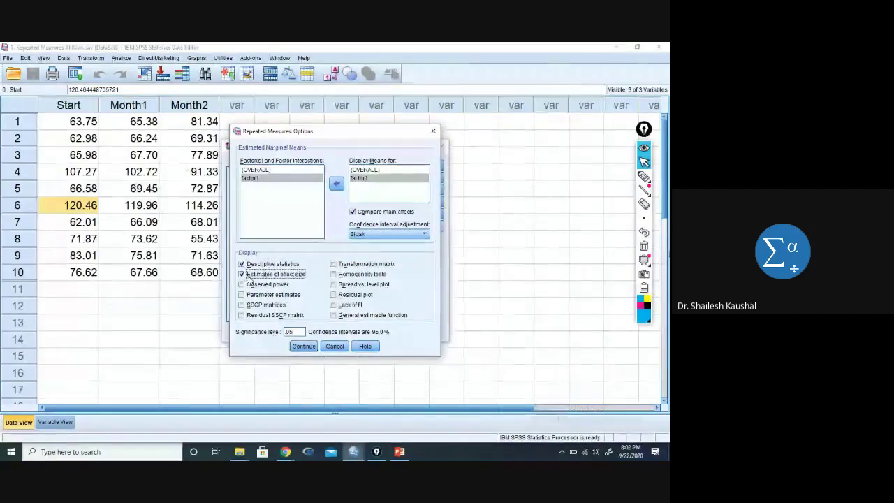
click(335, 265)
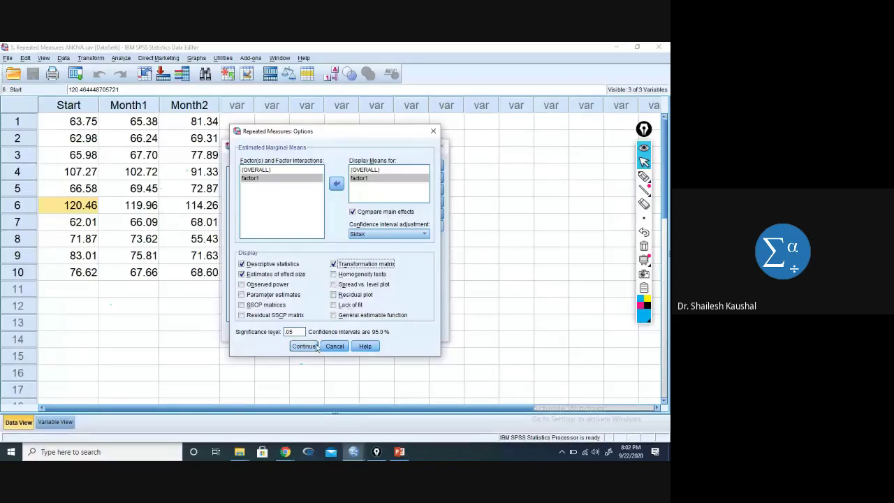
click(313, 346)
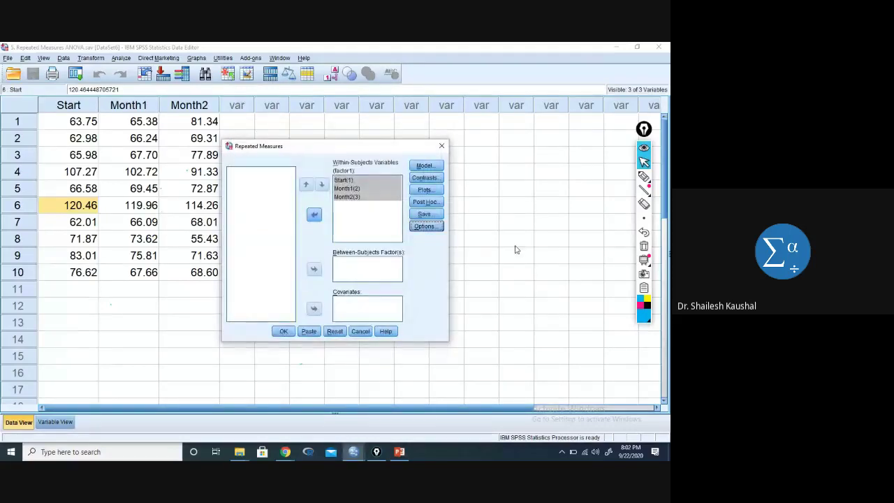
click(284, 331)
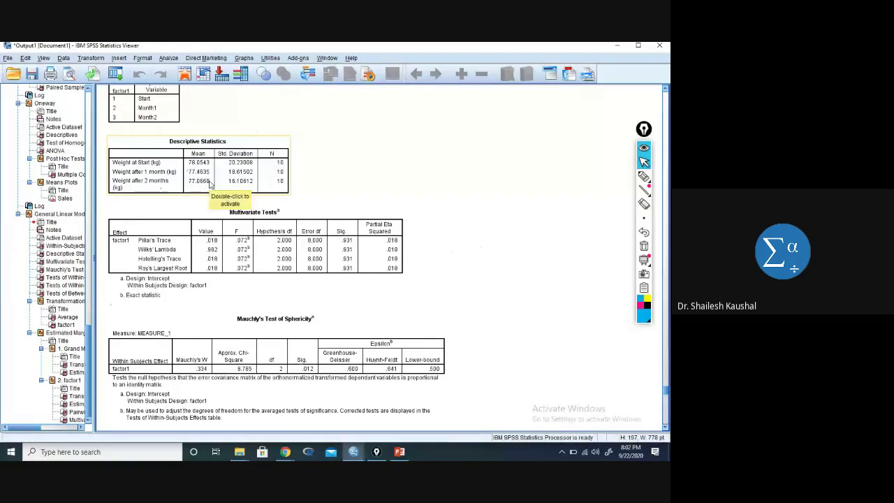
- Examine the descriptive statistics, multivariate tests, Mauchly's sphericity test and within-subjects effects in the General Linear Model output
scroll(209, 184, down, 3)
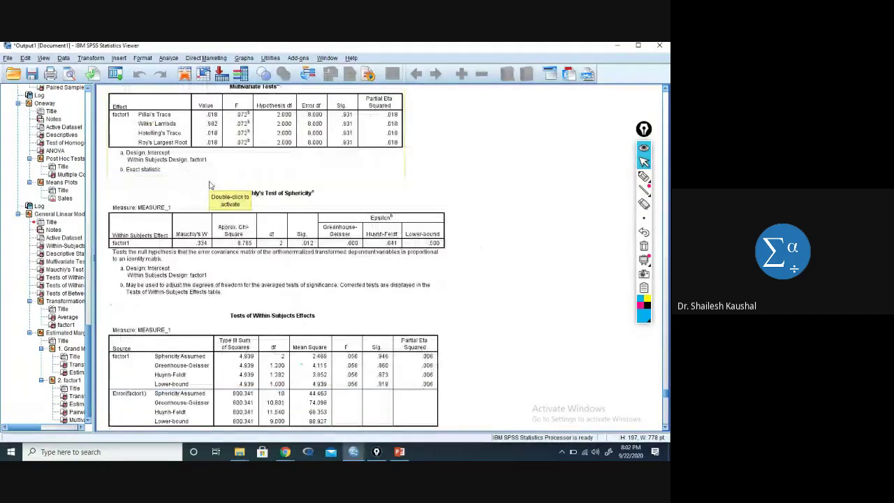
scroll(209, 184, down, 2)
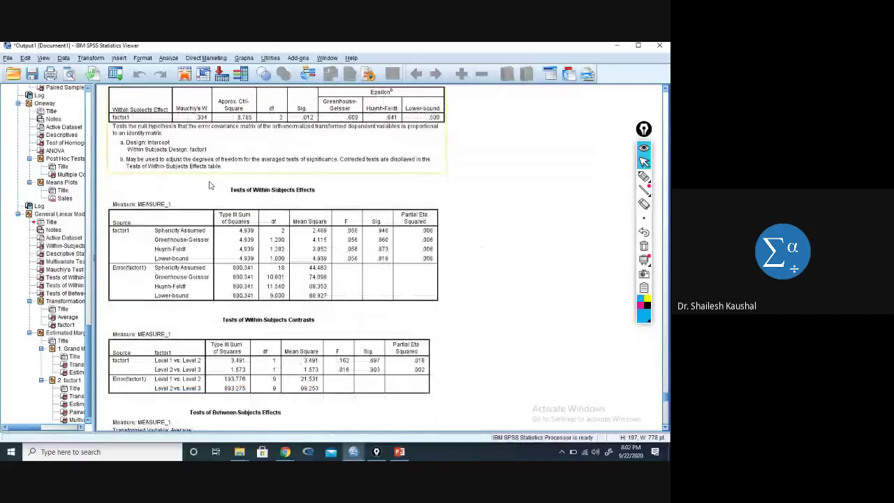
click(209, 185)
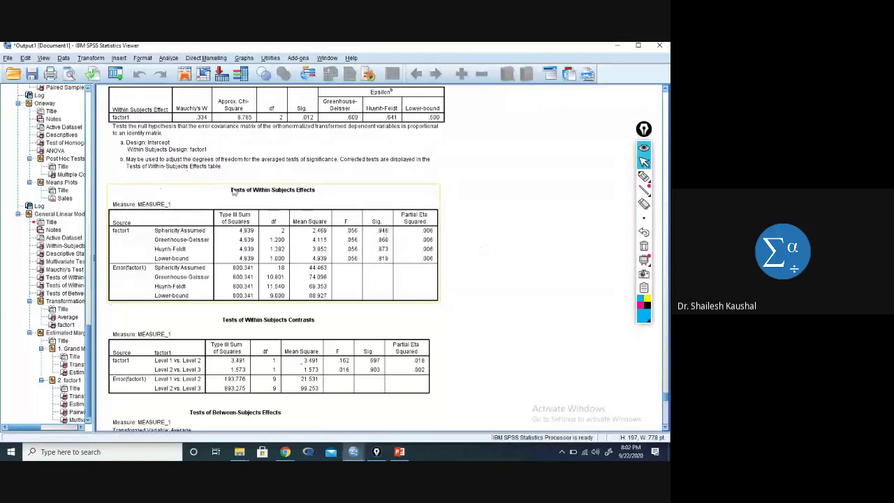
scroll(244, 190, up, 8)
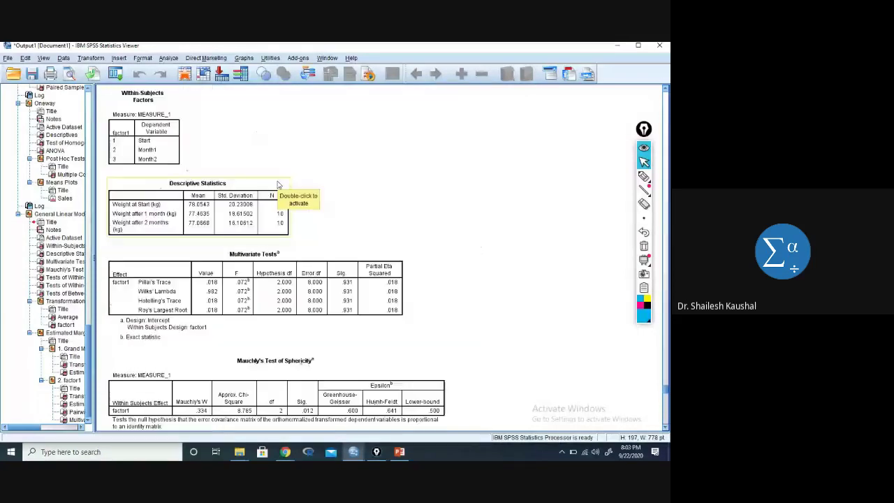
scroll(278, 185, up, 2)
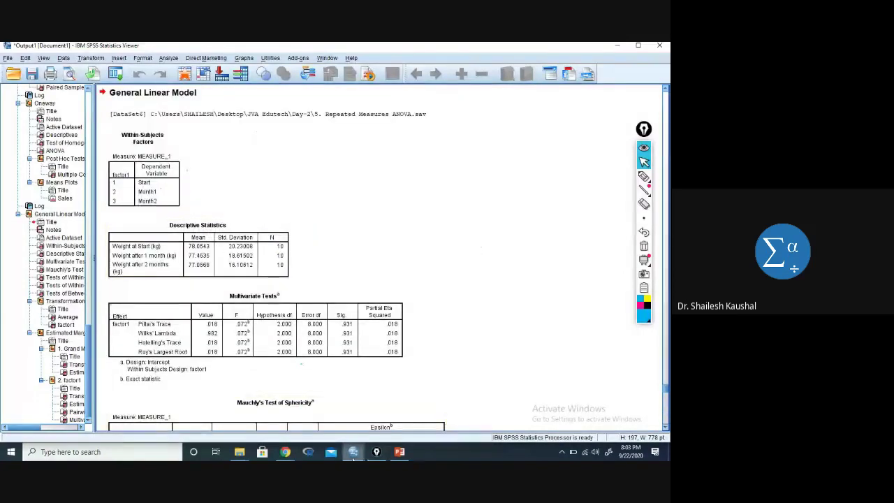
- Return to the Repeated Measures ANOVA data and highlight the first case's Start, Month1 and Month2 weights
mouse_move(352, 454)
click(410, 420)
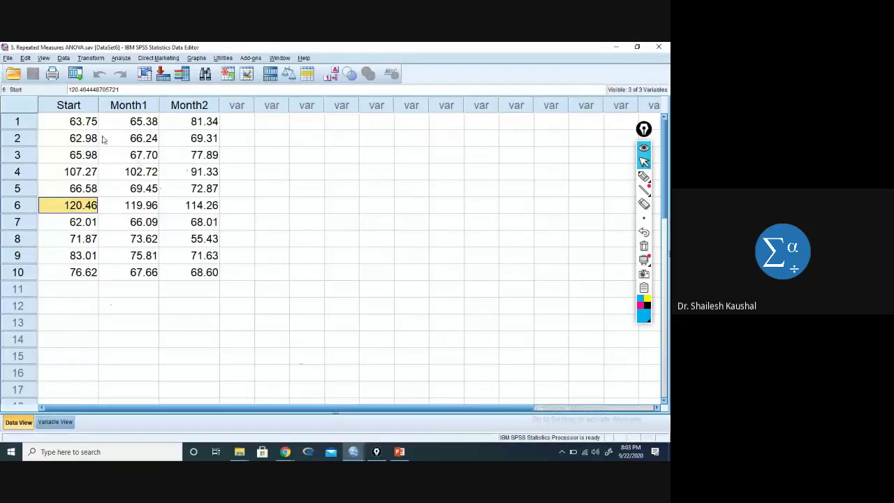
drag(94, 127, 166, 120)
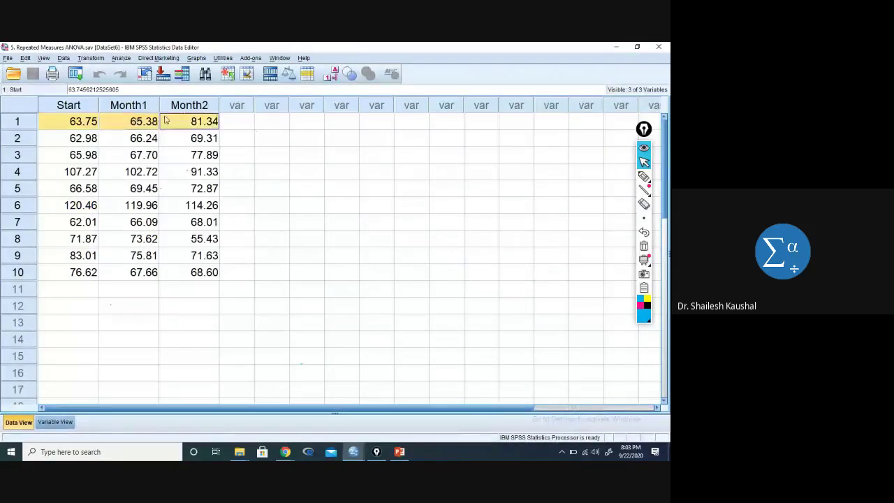
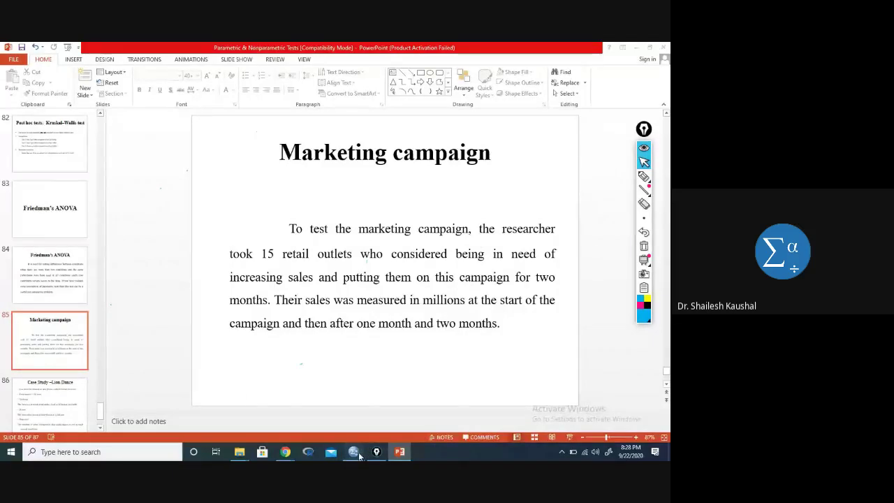
- Switch from the slides to the SPSS data editor and open 11. One -Sample Wilcoxon Rank Signed test.sav
mouse_move(354, 454)
click(383, 417)
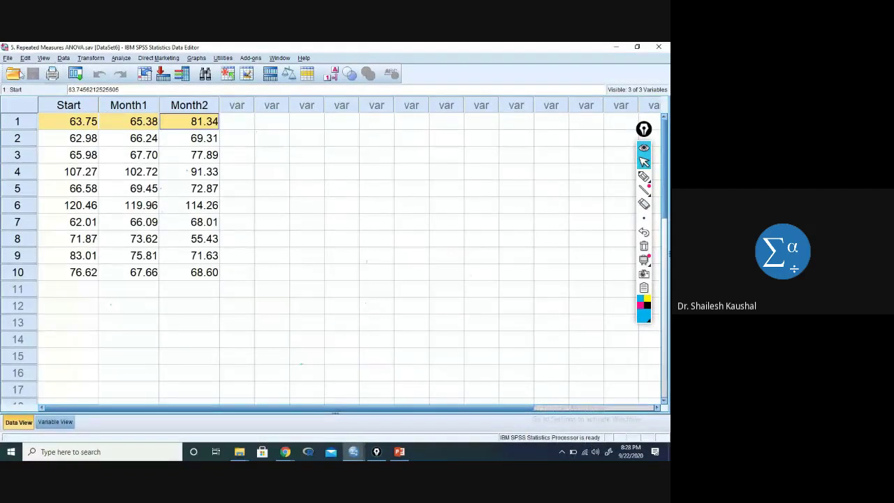
click(14, 75)
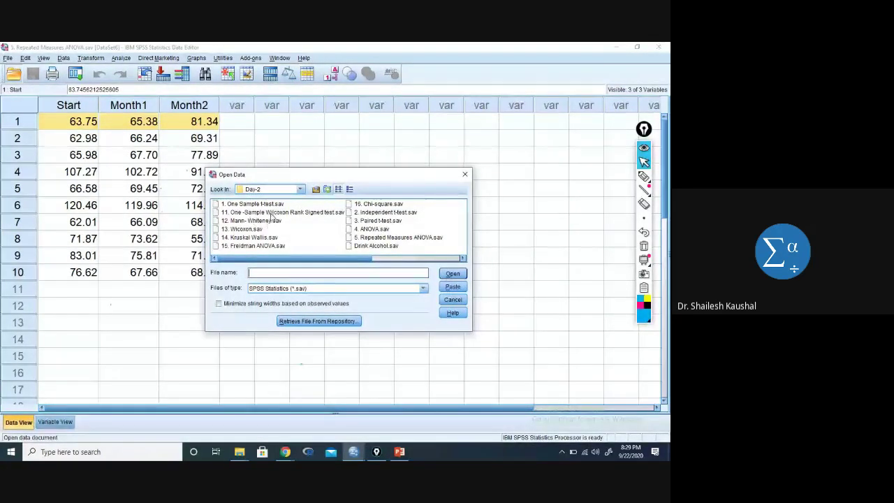
click(274, 213)
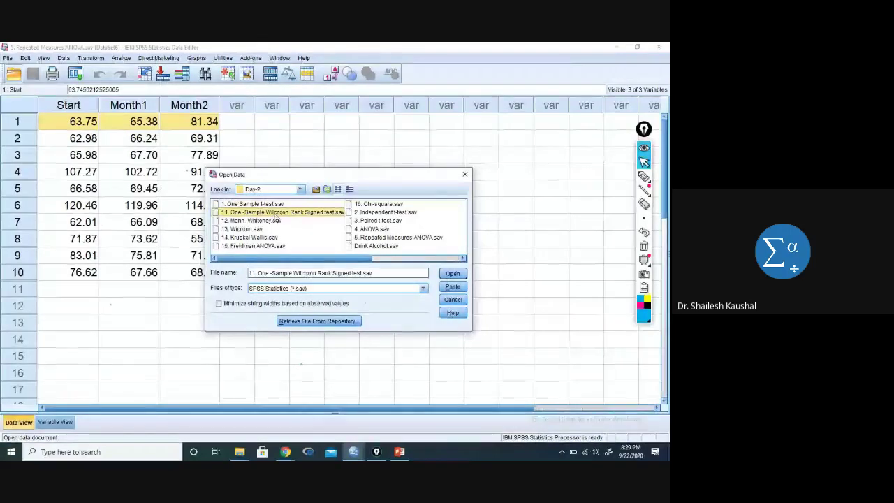
click(453, 275)
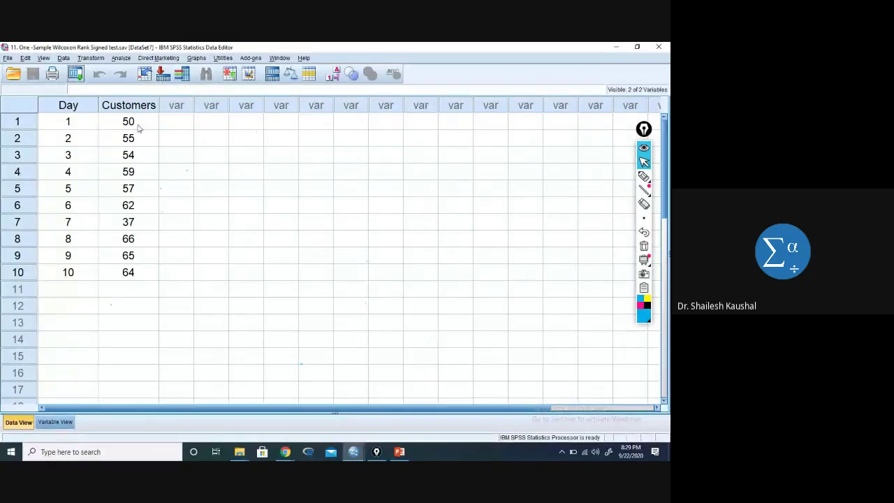
- Inspect the Customers values for days 1 to 4
click(138, 127)
click(139, 141)
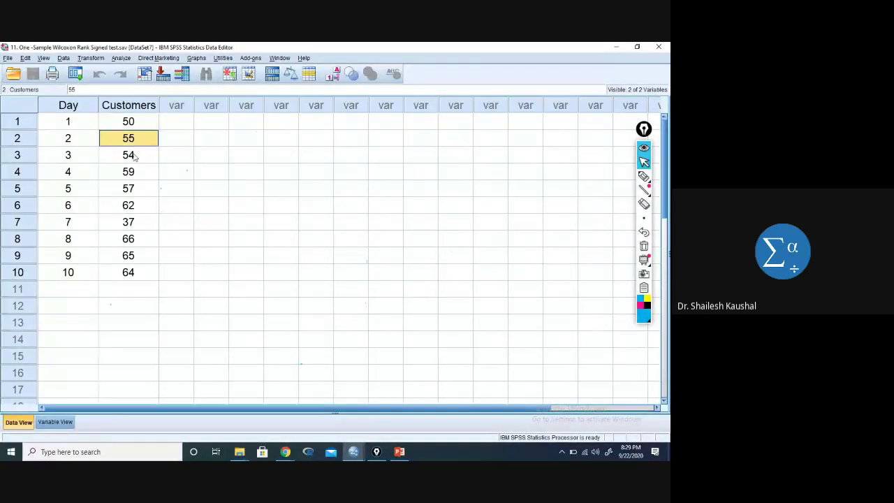
click(134, 159)
click(137, 176)
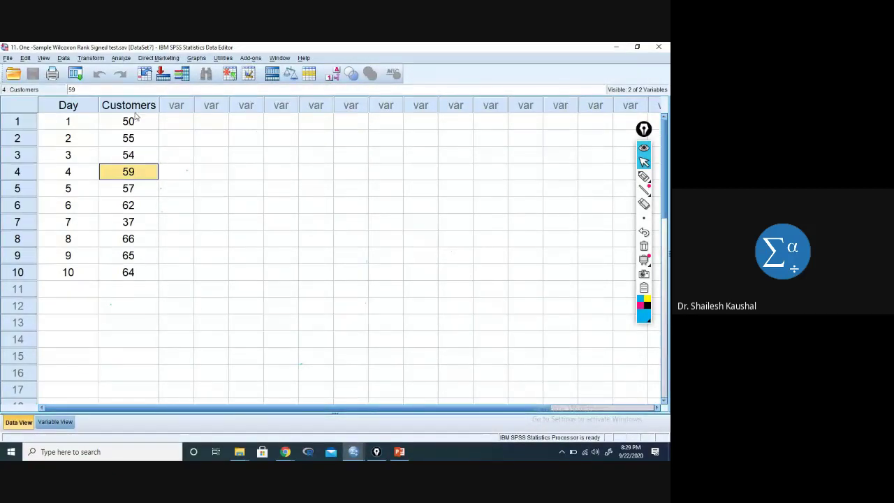
- Run a one-sample nonparametric test automatically comparing observed data to hypothesized, using predefined roles with Day and Customers as test fields
click(120, 58)
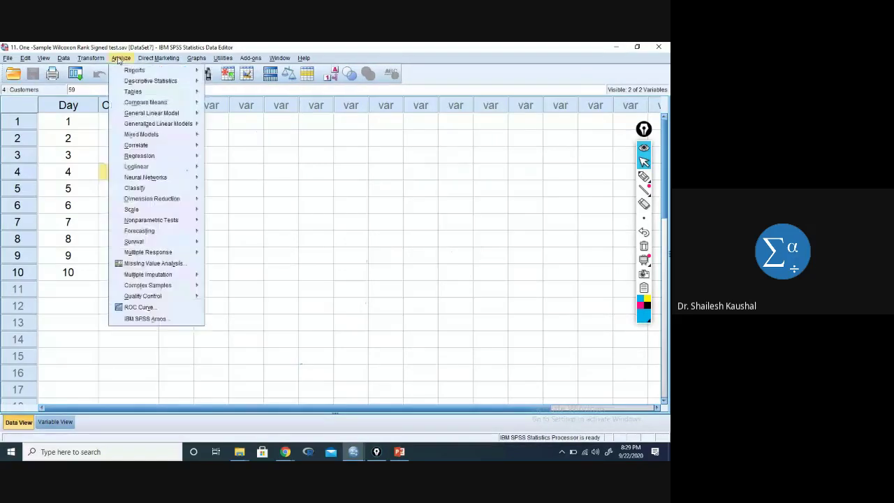
mouse_move(151, 221)
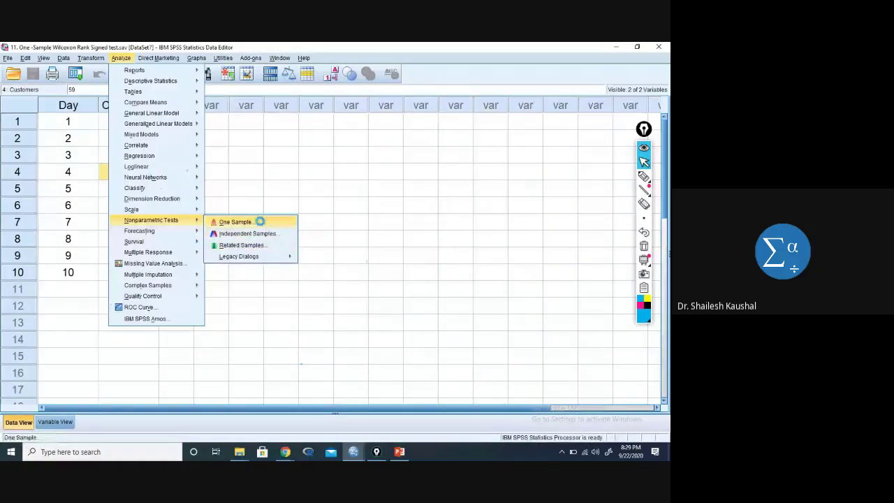
click(237, 221)
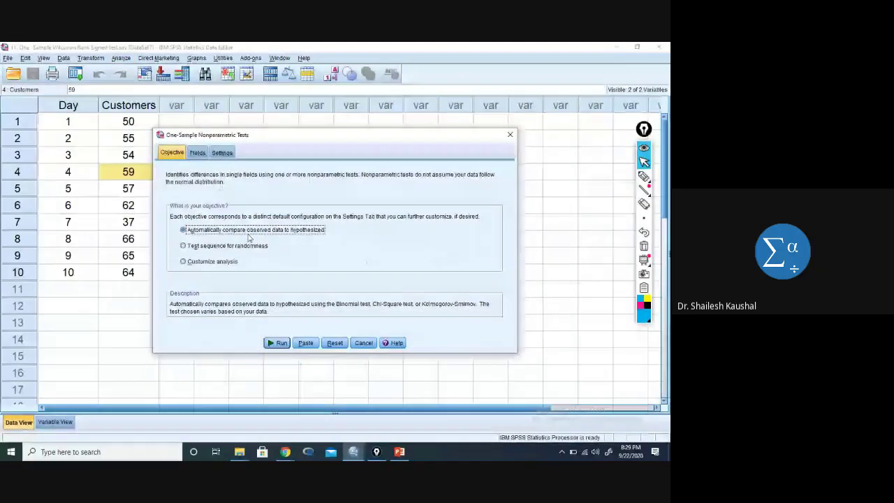
click(199, 153)
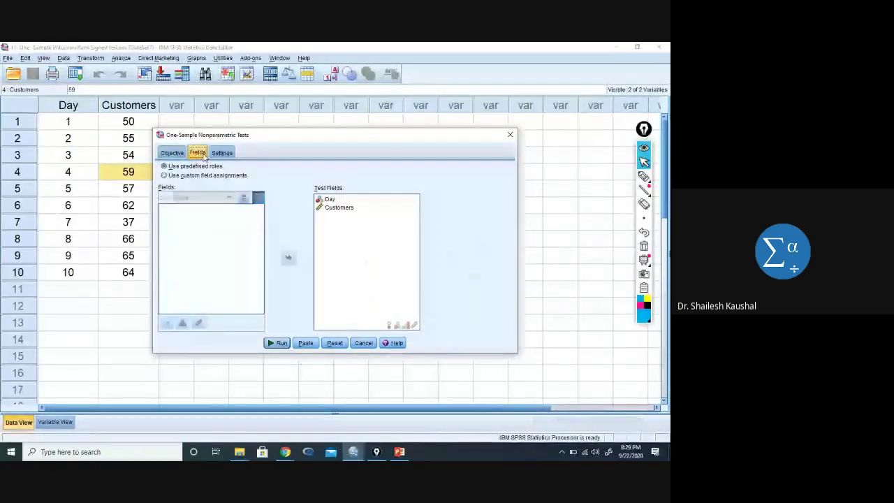
click(321, 300)
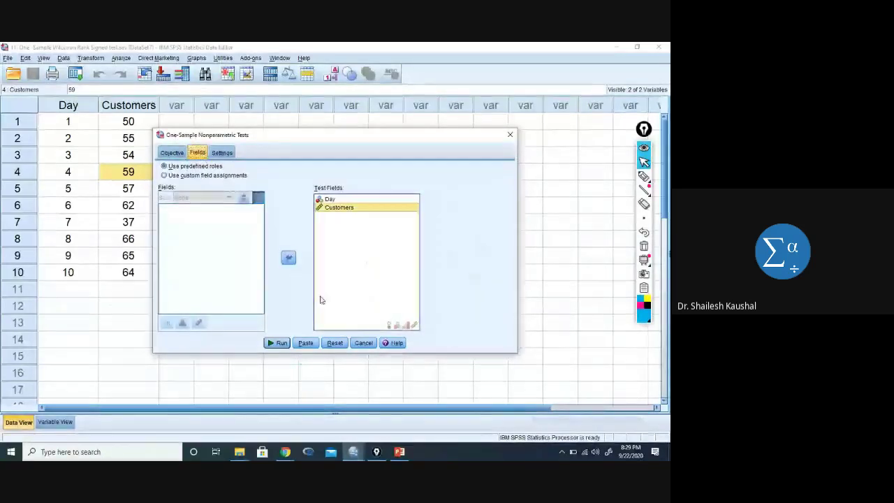
click(279, 345)
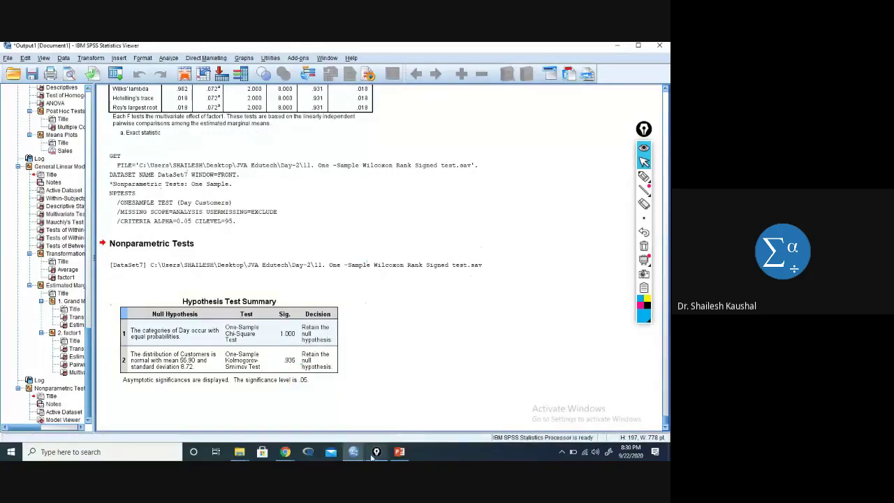
- Return to the data editor and open the dataset 12. Mann- Whiteney.sav from the Day-2 folder
mouse_move(355, 452)
click(349, 401)
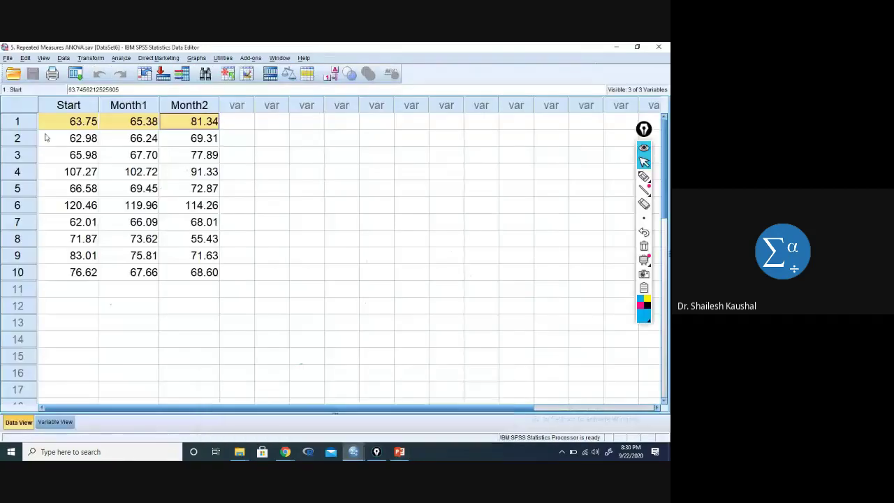
click(13, 73)
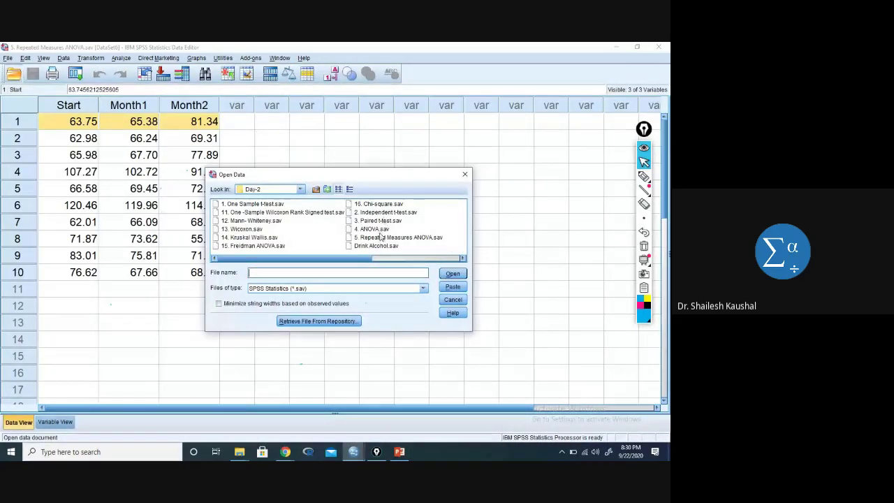
double_click(251, 220)
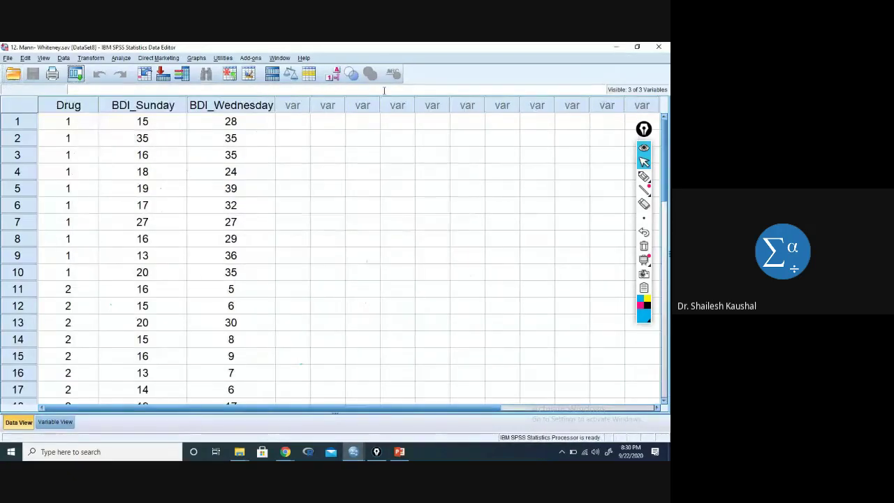
- Show value labels in the data and widen the Drug column, selecting Drug and BDI_Sunday for cases 1 to 10
click(327, 74)
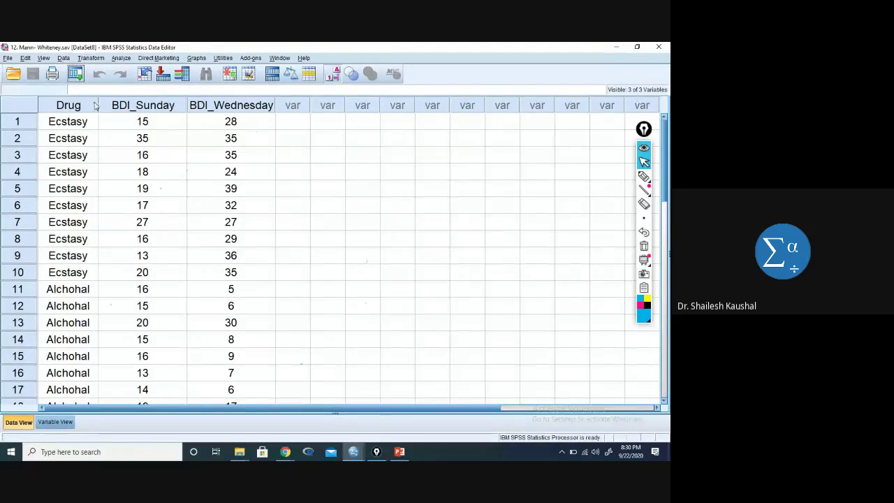
drag(112, 106, 210, 272)
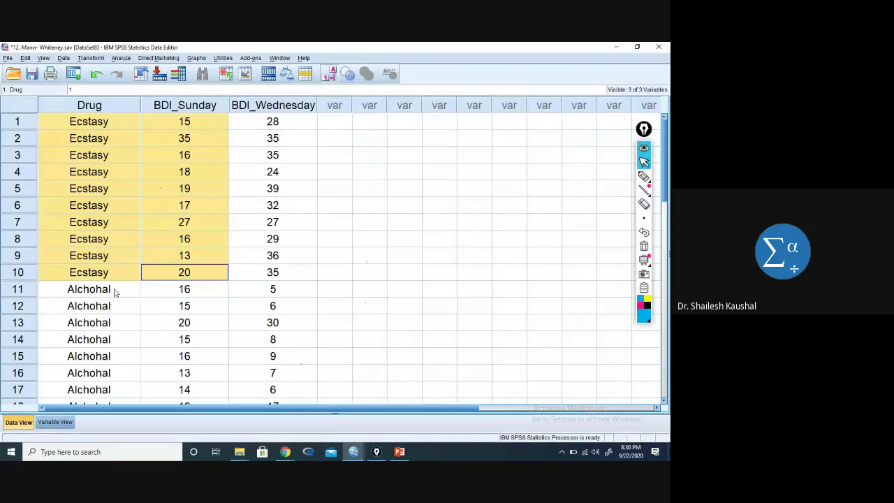
- Review the Drug, BDI_Sunday and BDI_Wednesday data, highlighting the Ecstasy cases 1 to 10 and the Alchohal cases 11 to 20
drag(114, 289, 174, 361)
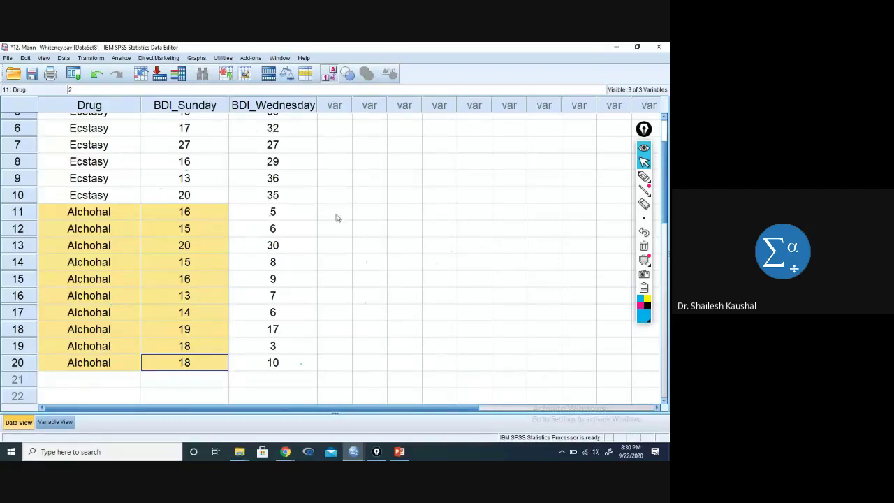
scroll(337, 218, up, 2)
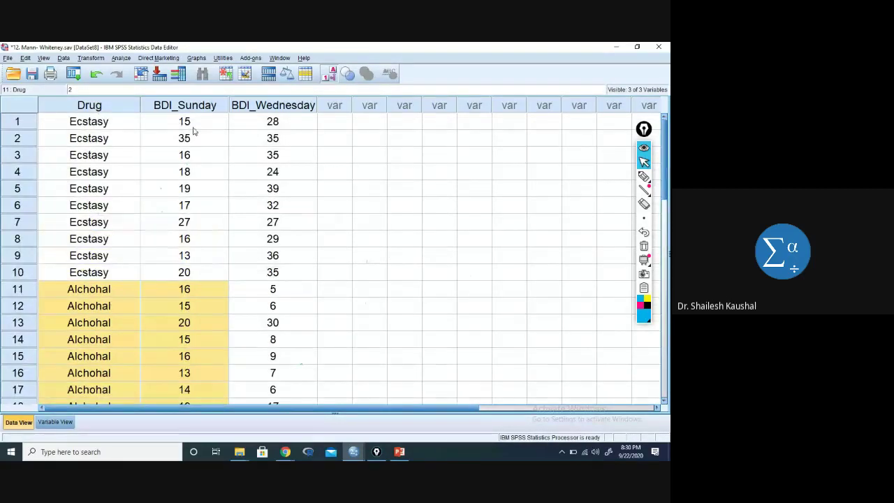
click(281, 108)
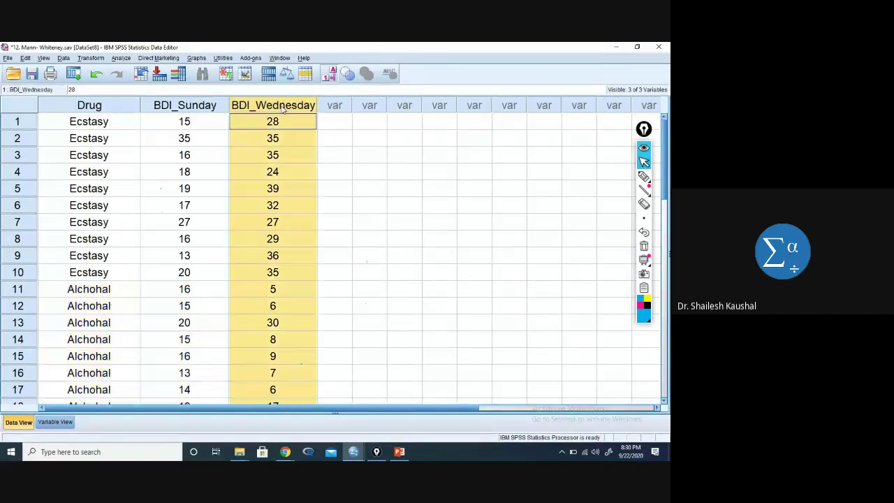
click(203, 108)
drag(115, 123, 78, 273)
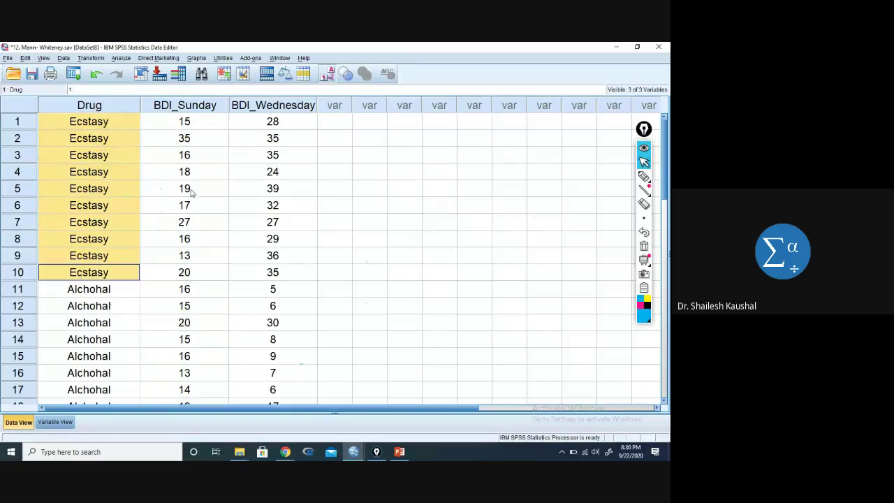
click(196, 124)
drag(124, 126, 88, 400)
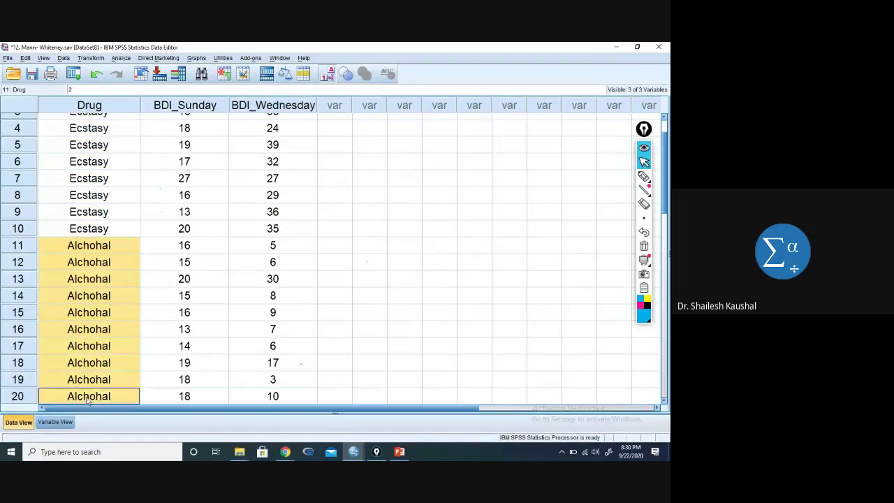
- Set up a legacy nonparametric test for two independent samples with Drug as the grouping variable, defining groups 1 and 2
click(414, 252)
click(121, 58)
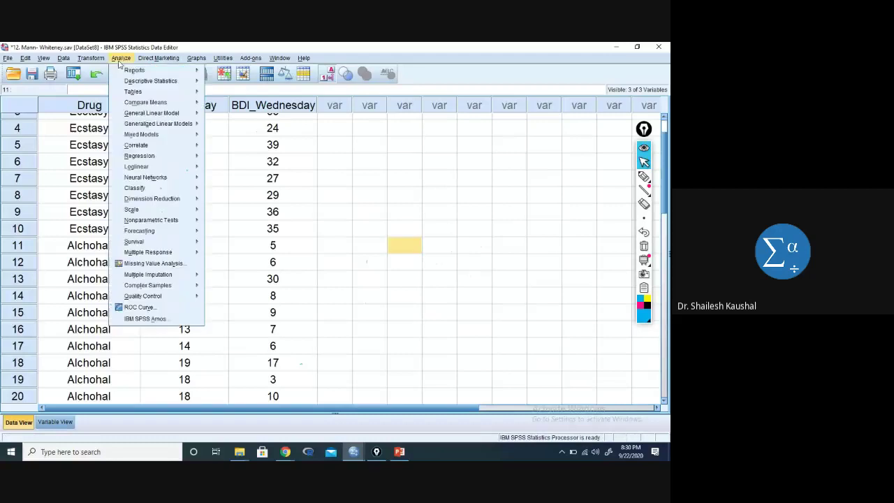
mouse_move(160, 223)
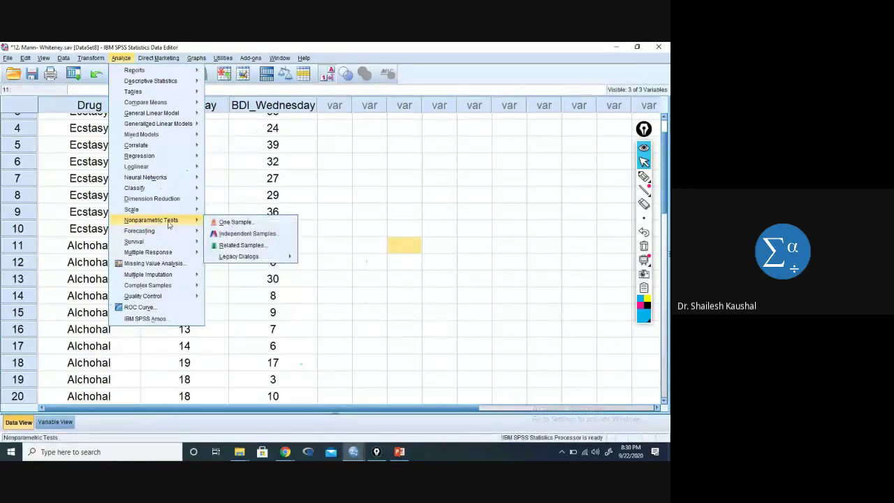
mouse_move(251, 260)
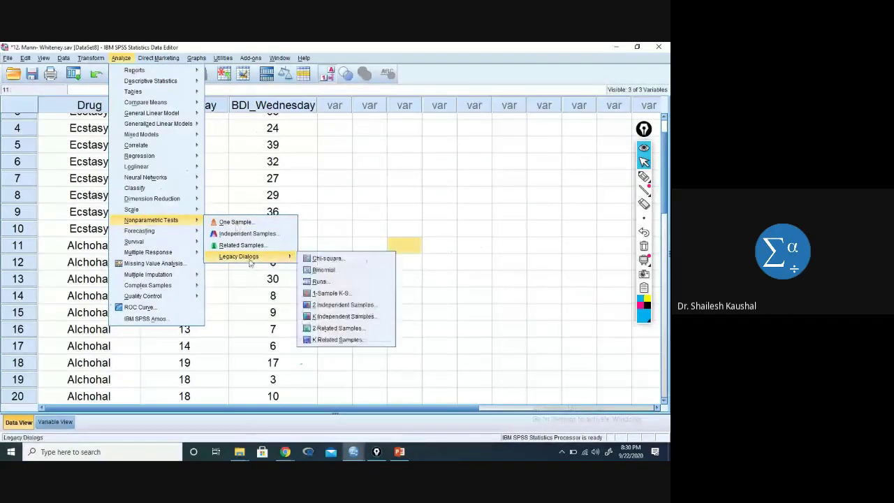
click(348, 305)
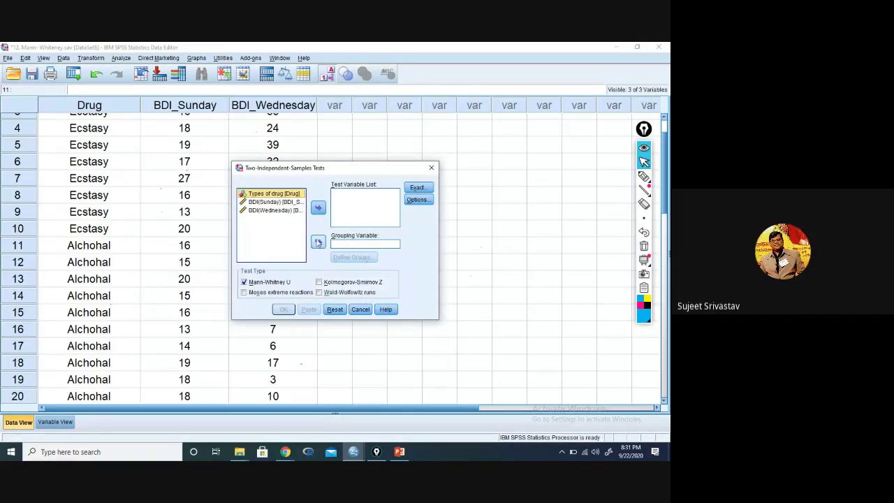
click(319, 243)
click(353, 257)
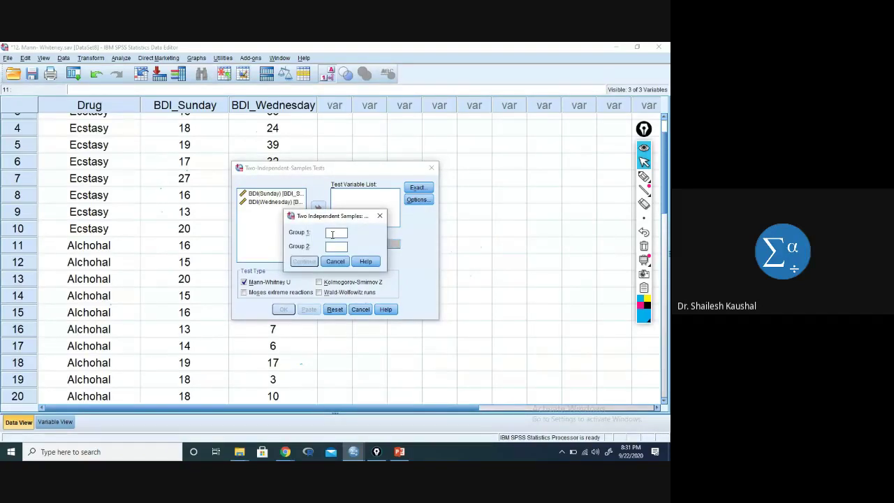
text(1)
key(Tab)
text(2)
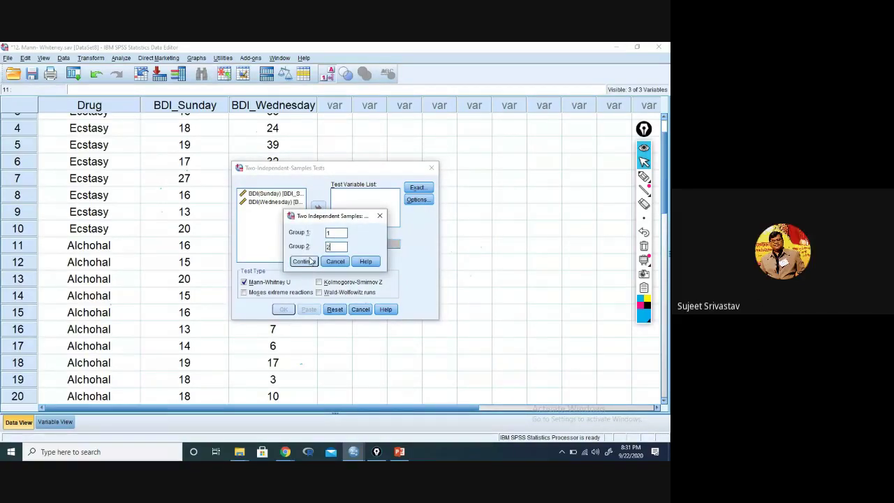
click(305, 261)
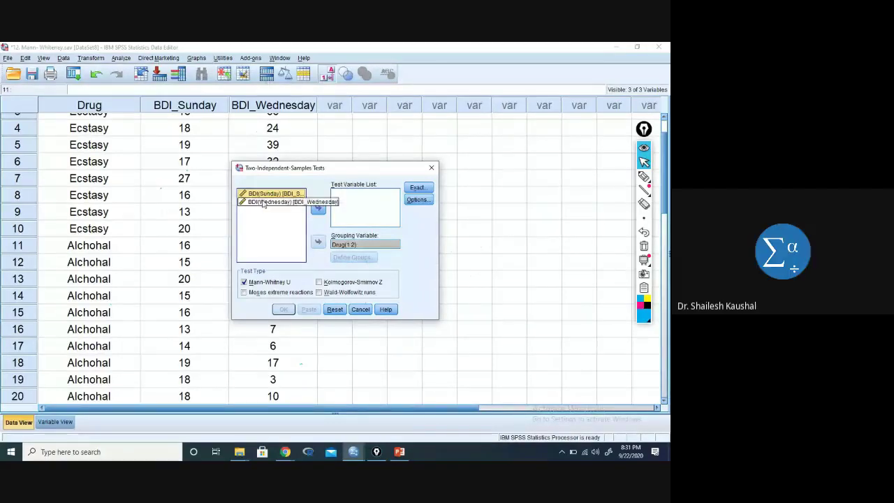
- Add BDI(Sunday) and BDI(Wednesday) as test variables and keep the exact tests setting at Asymptotic only
shift+click(263, 202)
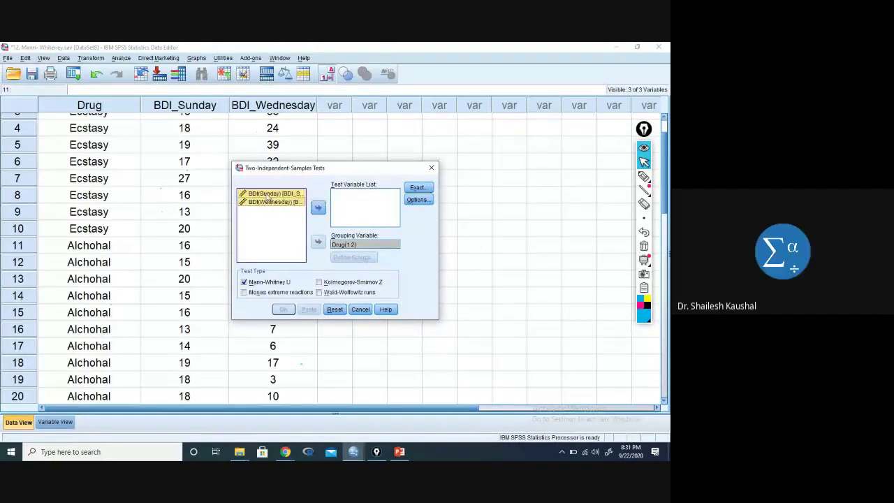
click(318, 210)
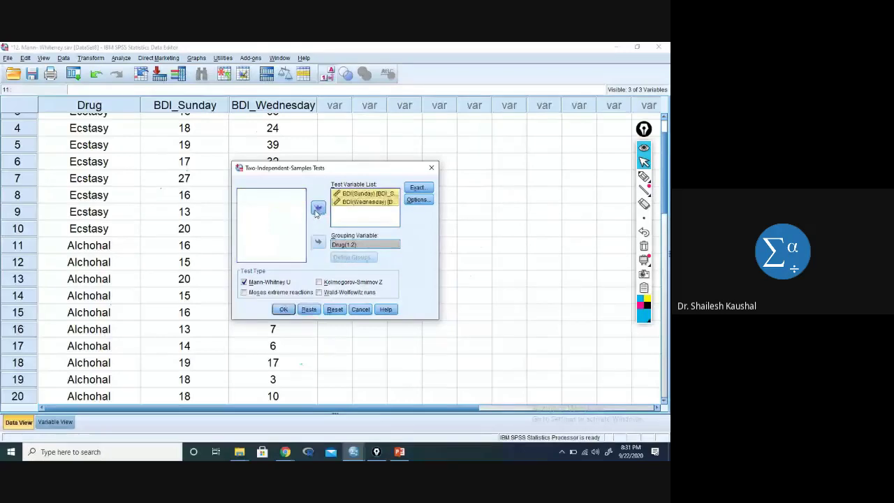
click(417, 187)
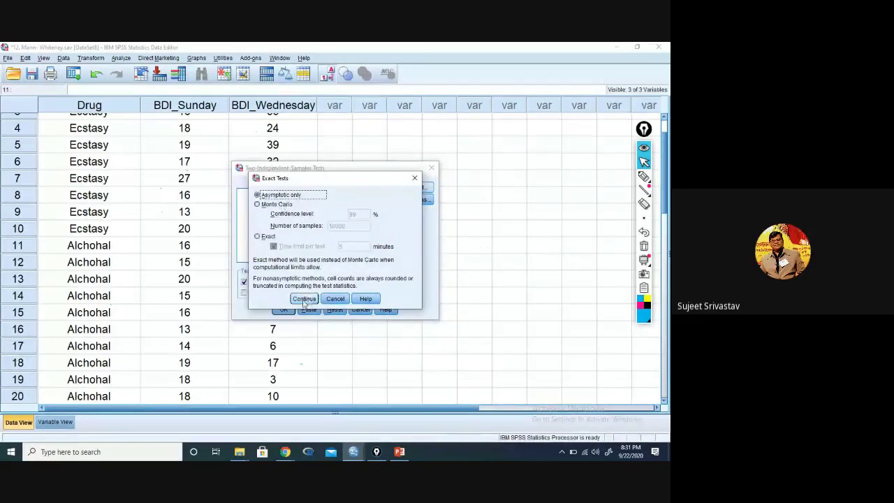
click(305, 299)
- Include descriptive statistics with cases excluded test-by-test and run the Mann-Whitney U test
click(417, 200)
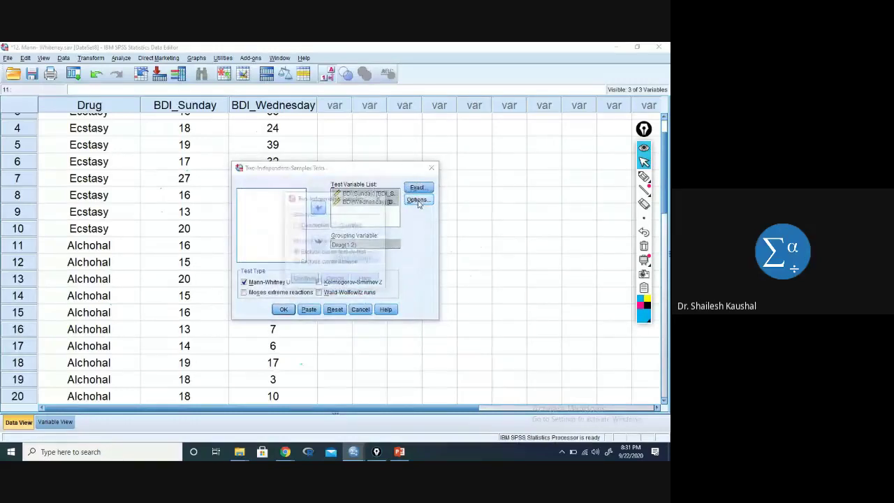
click(296, 225)
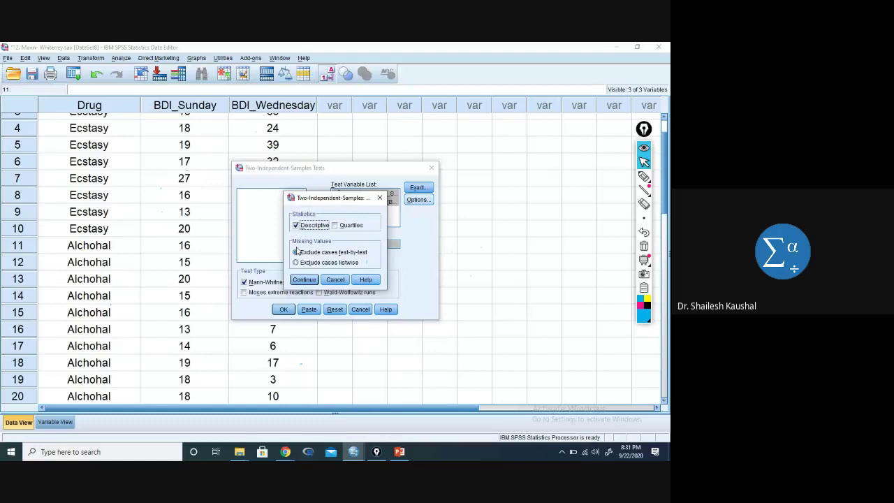
click(304, 280)
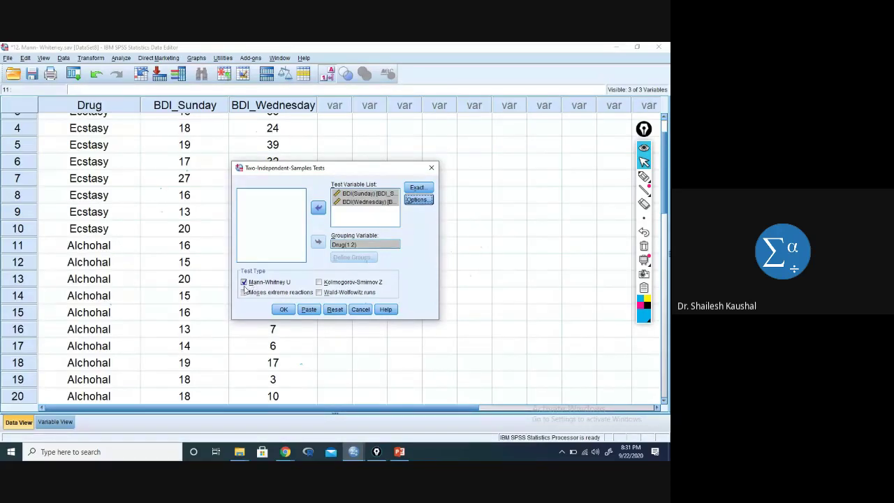
click(283, 309)
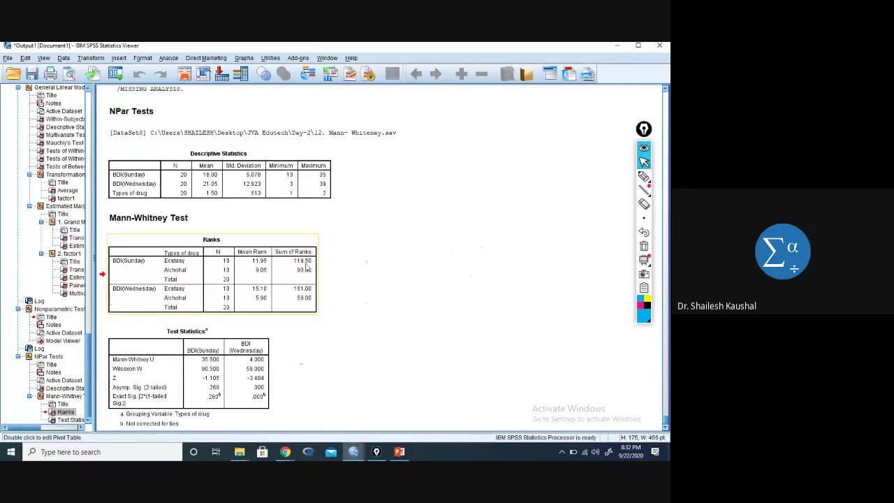
- Switch to the PowerPoint presentation and go back to slide 71 to examine the ranking of the Wednesday and Sunday depression scores
click(400, 451)
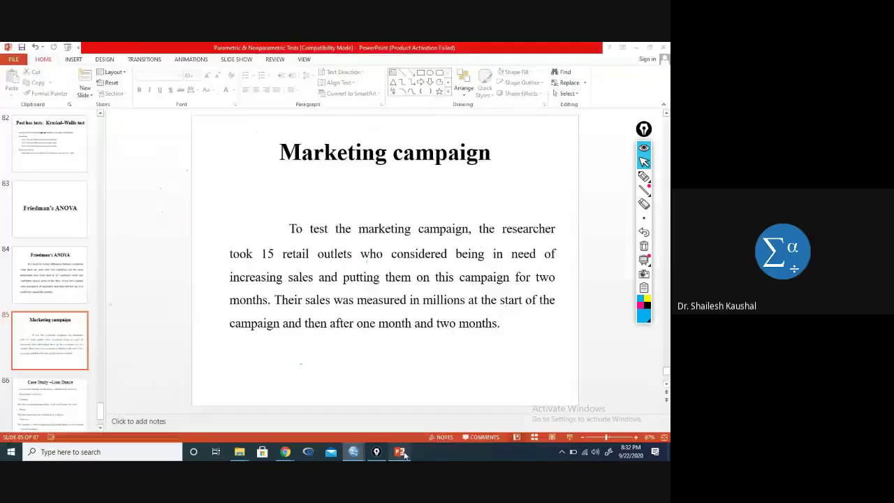
scroll(359, 289, up, 5)
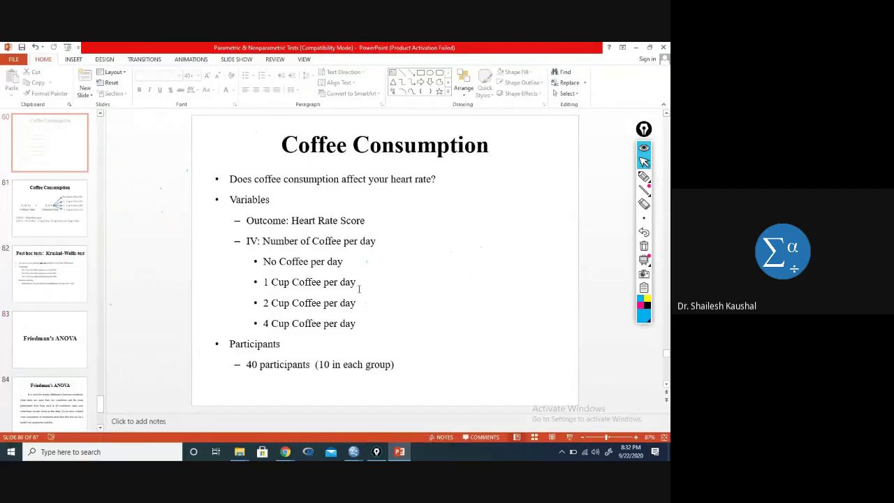
scroll(359, 288, up, 5)
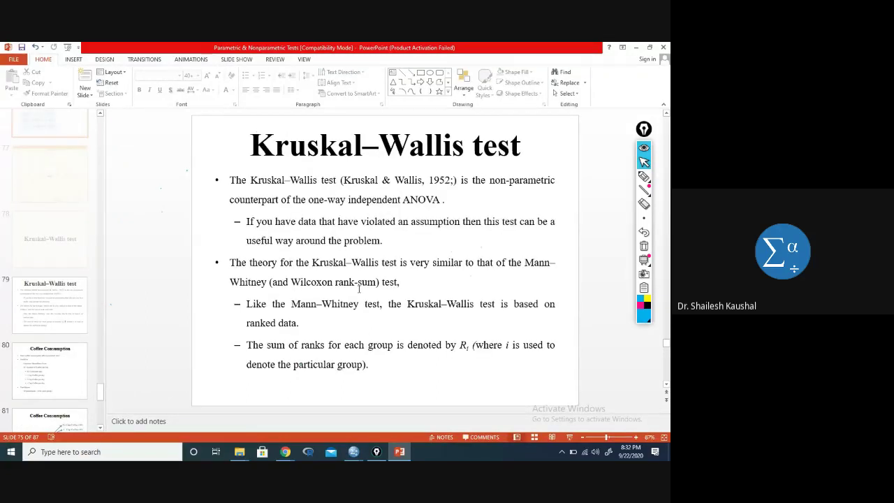
scroll(359, 288, up, 4)
scroll(359, 289, up, 1)
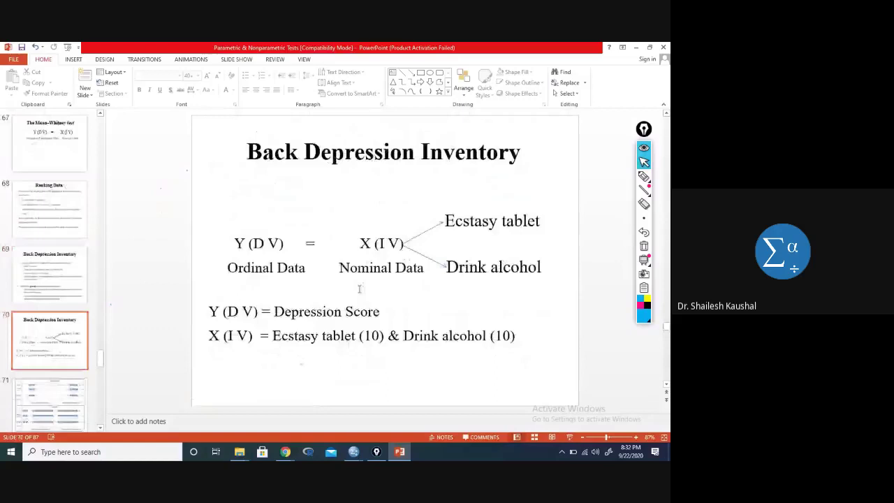
scroll(359, 288, down, 1)
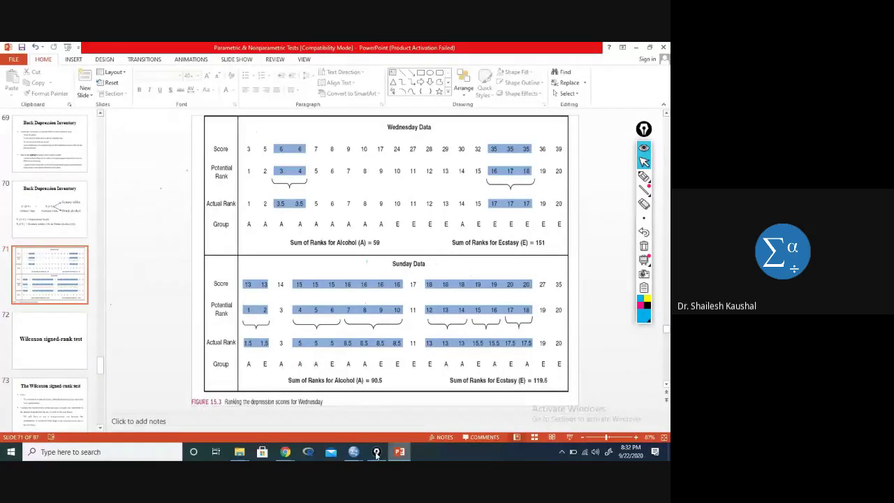
- Return to the SPSS output and examine the Ranks and Test Statistics tables of the Mann-Whitney test
mouse_move(353, 454)
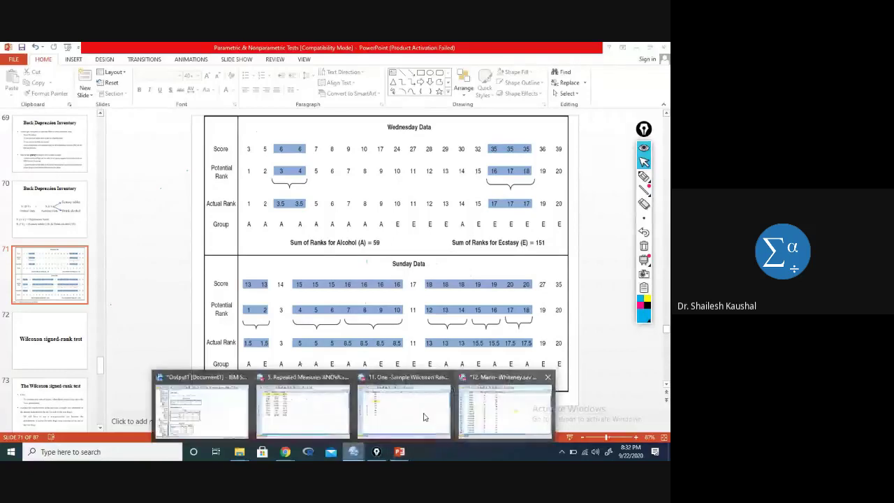
click(226, 415)
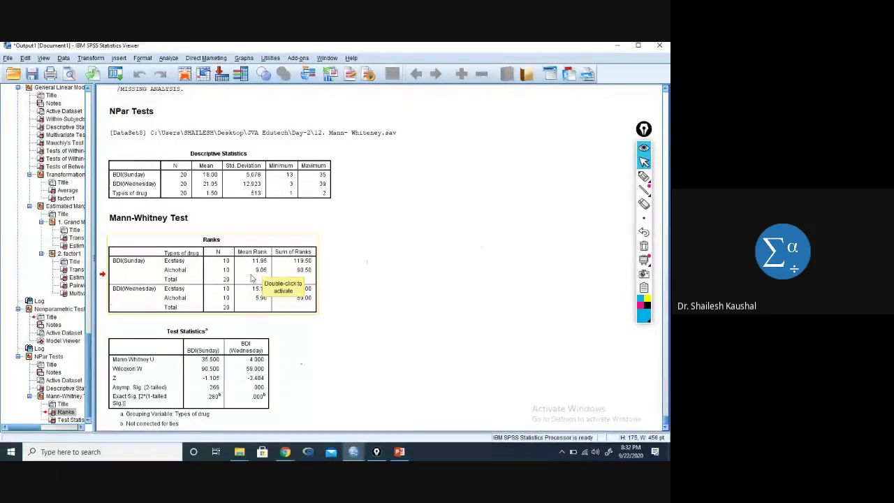
click(187, 378)
scroll(217, 276, down, 5)
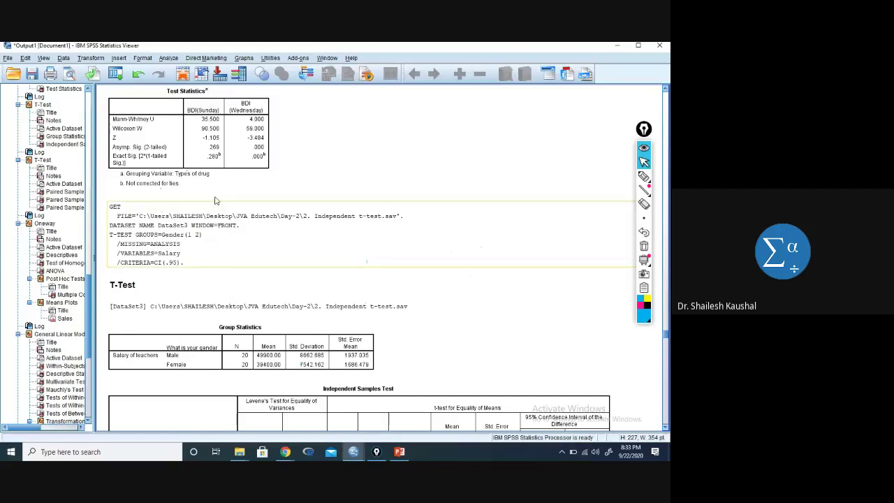
click(208, 139)
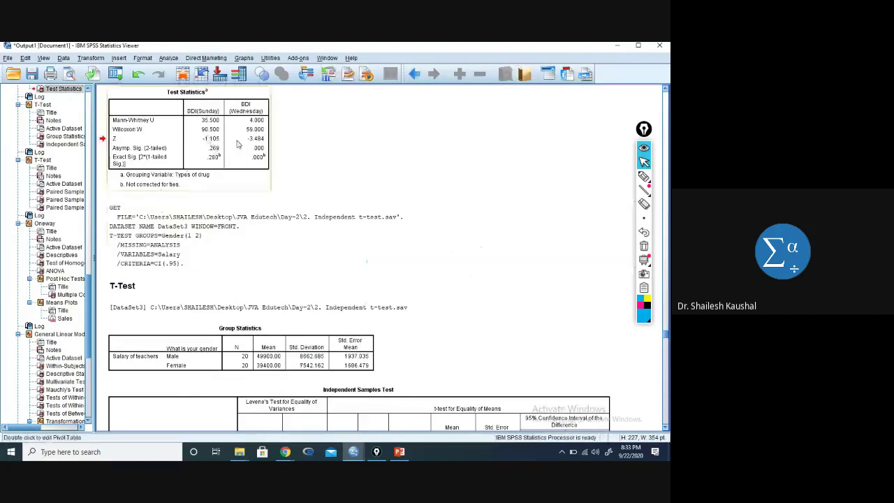
scroll(240, 148, up, 1)
scroll(239, 148, up, 1)
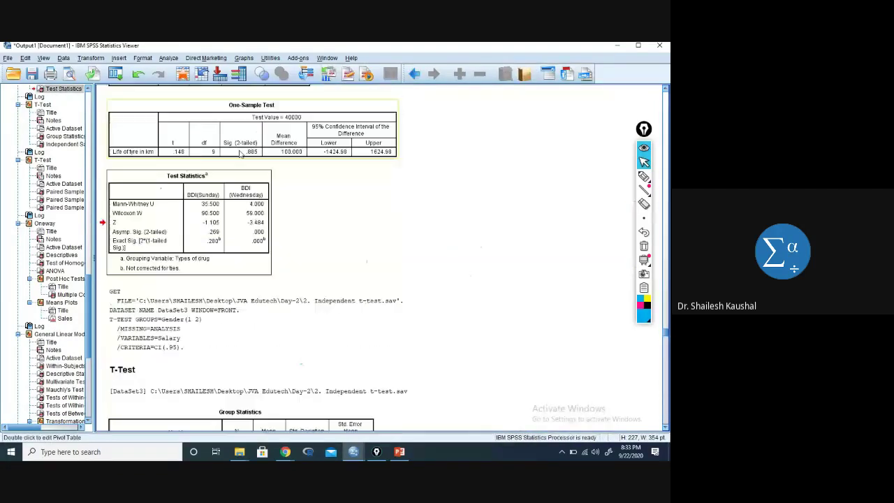
scroll(240, 153, up, 1)
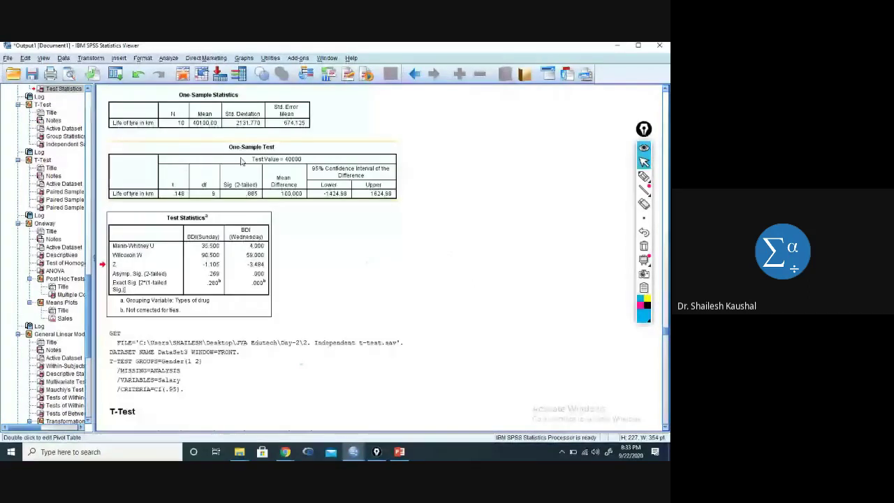
scroll(185, 231, down, 1)
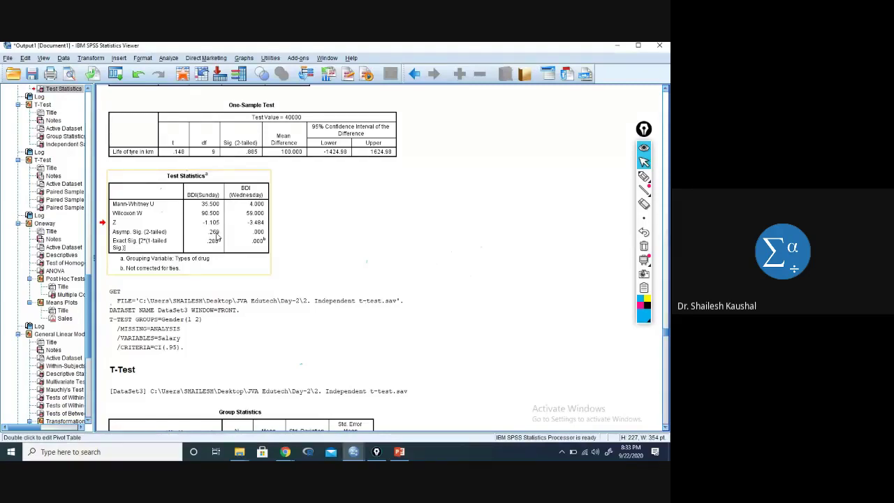
- Look back through the independent t-test, paired t-test and one-way ANOVA tables in the output
scroll(295, 225, down, 5)
scroll(295, 225, down, 5)
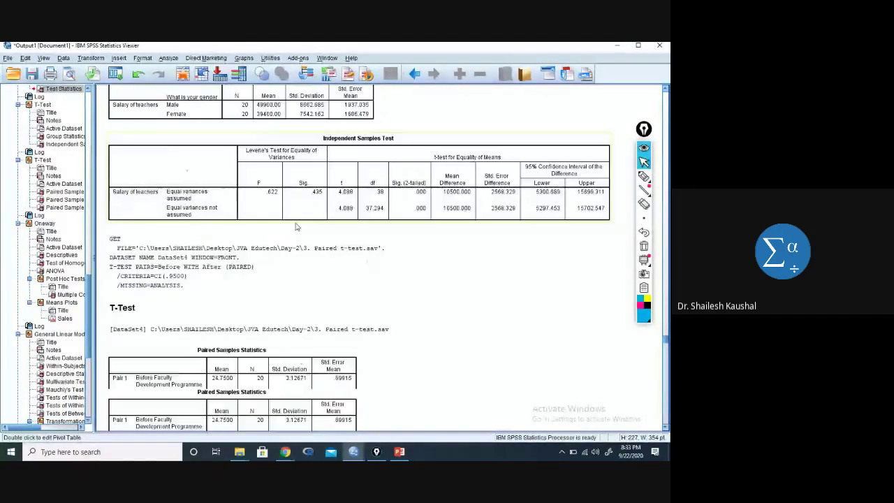
scroll(295, 225, down, 15)
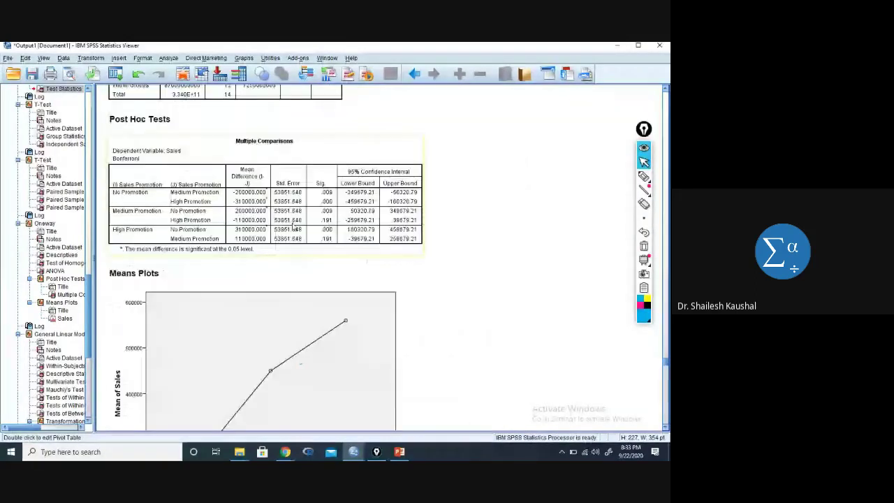
scroll(295, 226, down, 10)
scroll(294, 223, up, 15)
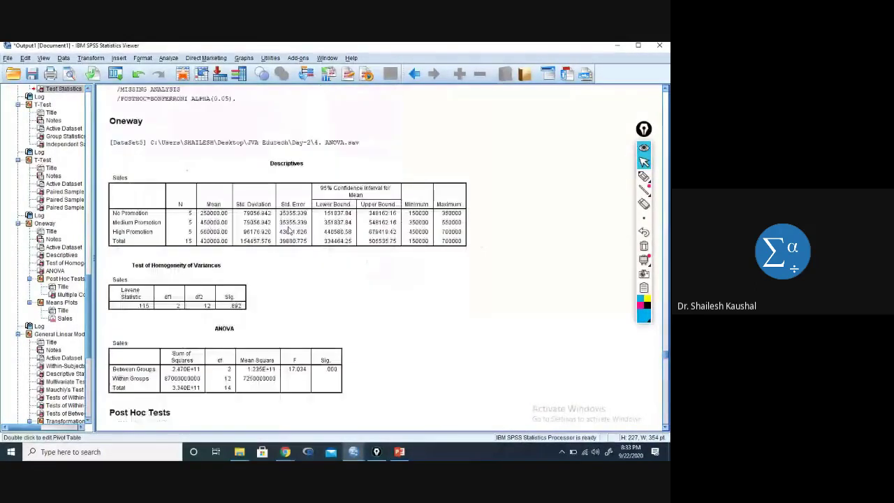
scroll(293, 223, up, 5)
- Return to the 12. Mann- Whiteney.sav data and rerun the Mann-Whitney U test on BDI(Sunday) and BDI(Wednesday), grouped by Drug(1 2)
mouse_move(353, 452)
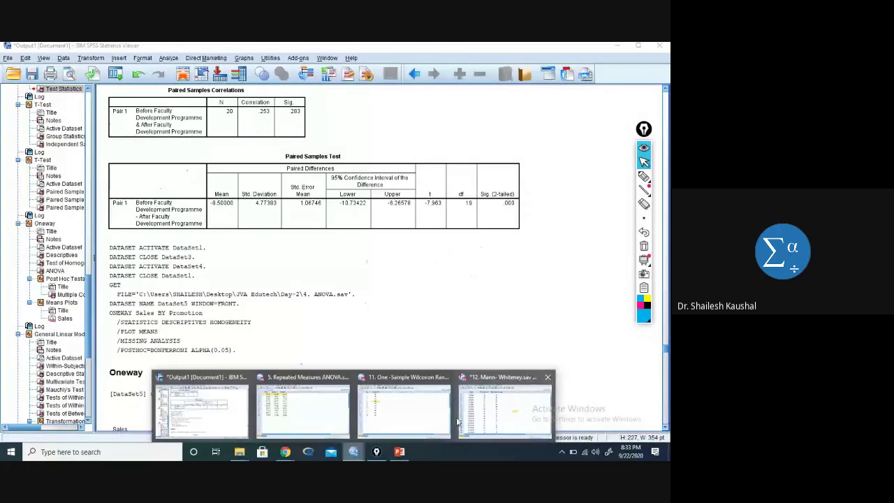
click(499, 412)
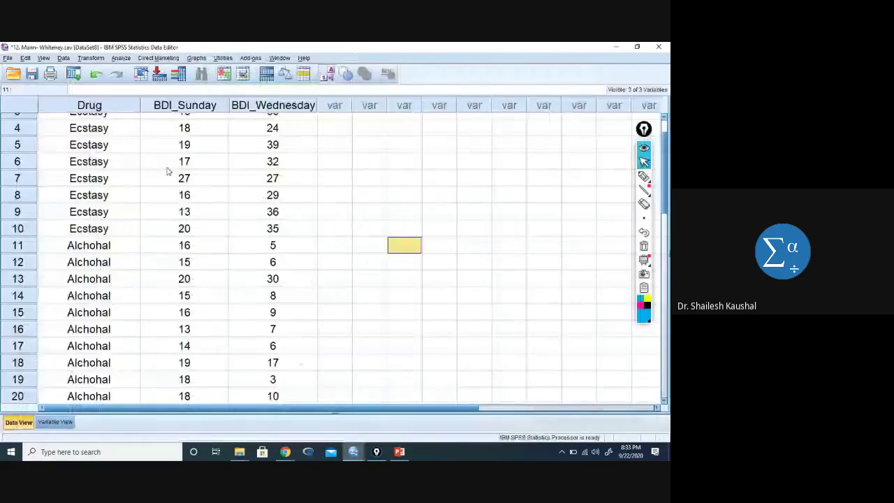
click(121, 58)
mouse_move(181, 219)
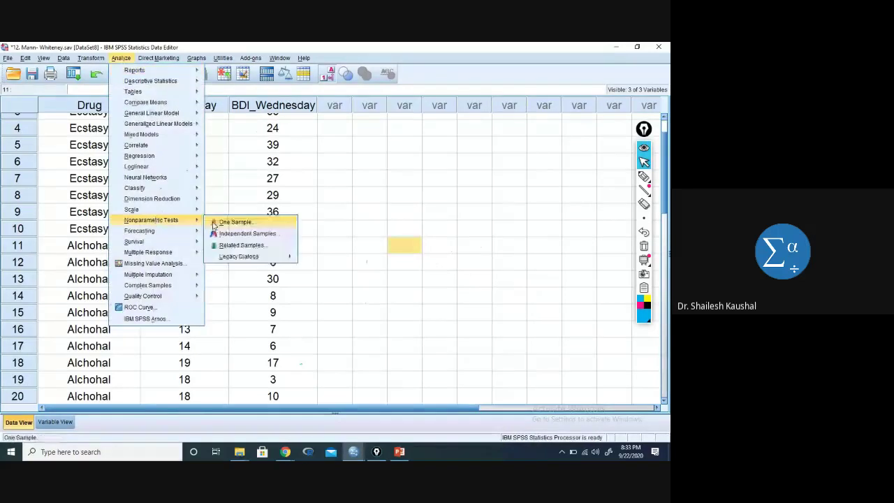
mouse_move(239, 257)
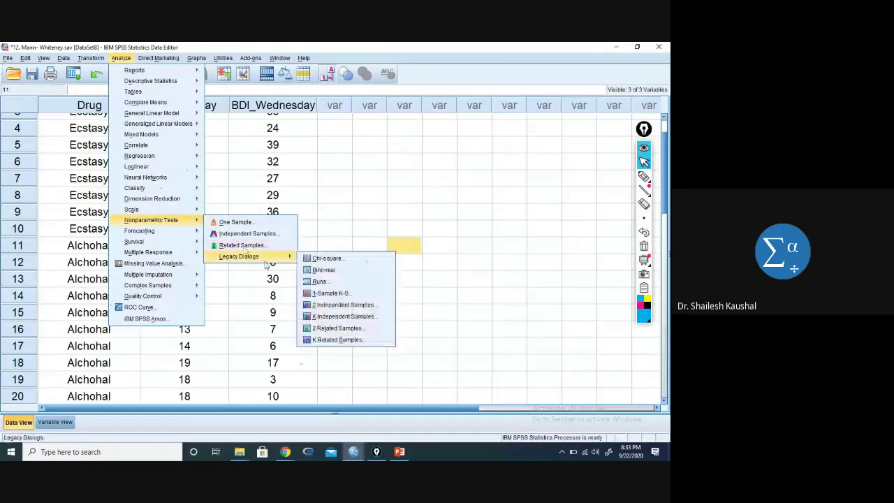
click(333, 305)
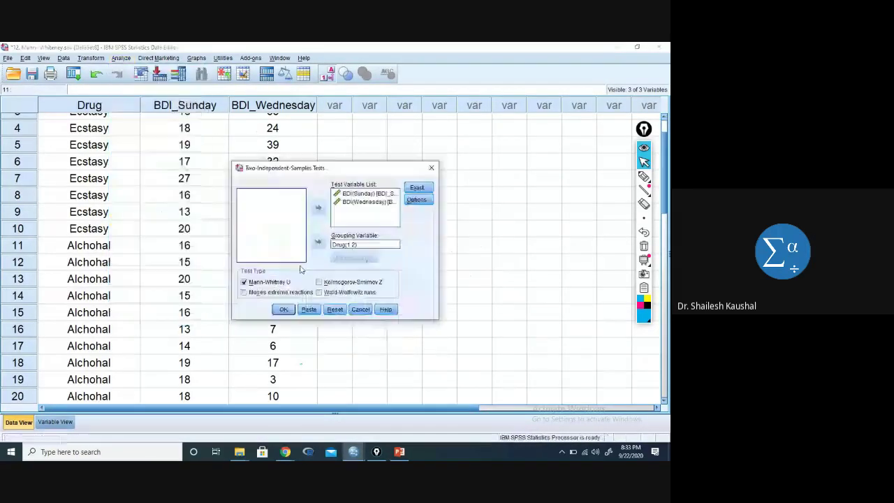
click(284, 309)
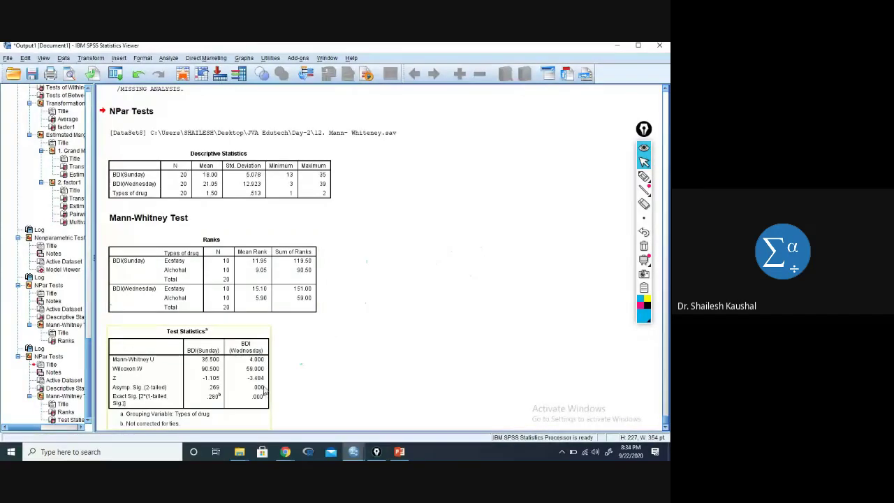
- Close the 12. Mann- Whiteney.sav dataset without saving changes and close the 5. Repeated Measures ANOVA.sav dataset
click(353, 451)
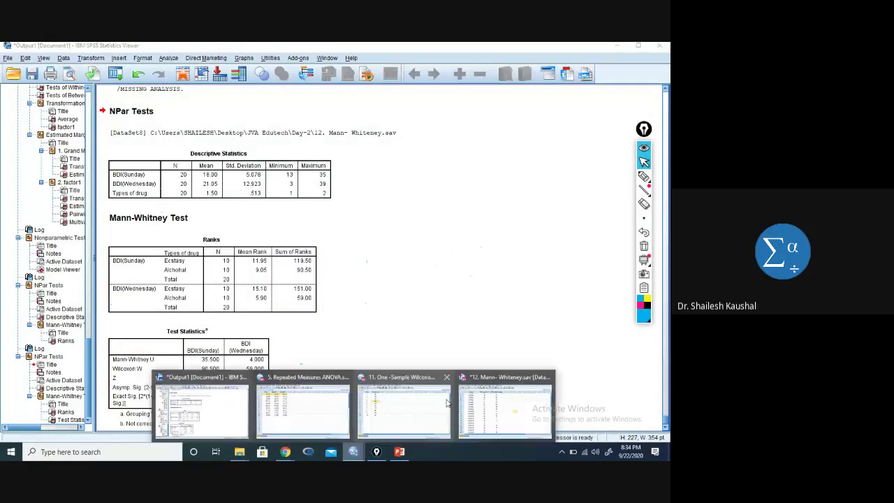
click(547, 377)
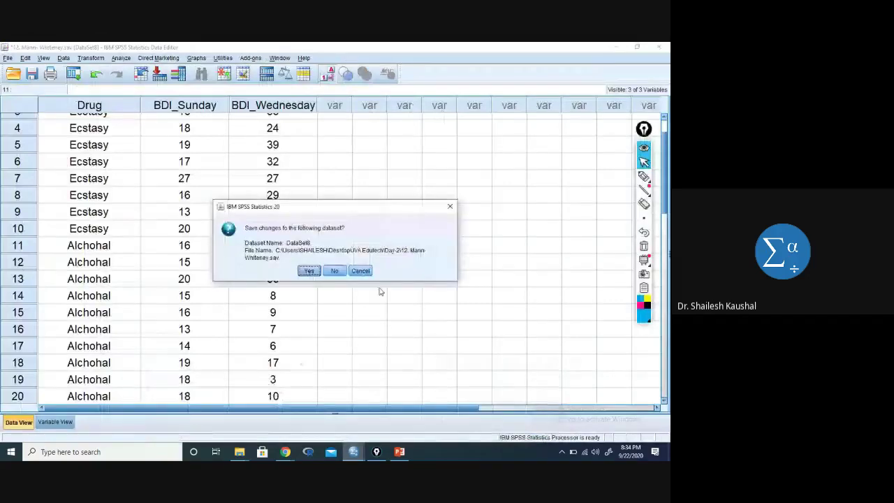
click(334, 271)
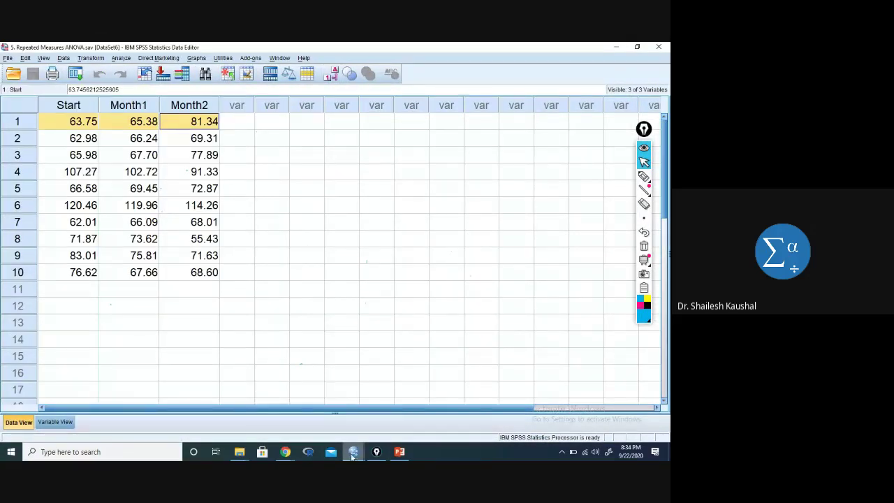
mouse_move(354, 450)
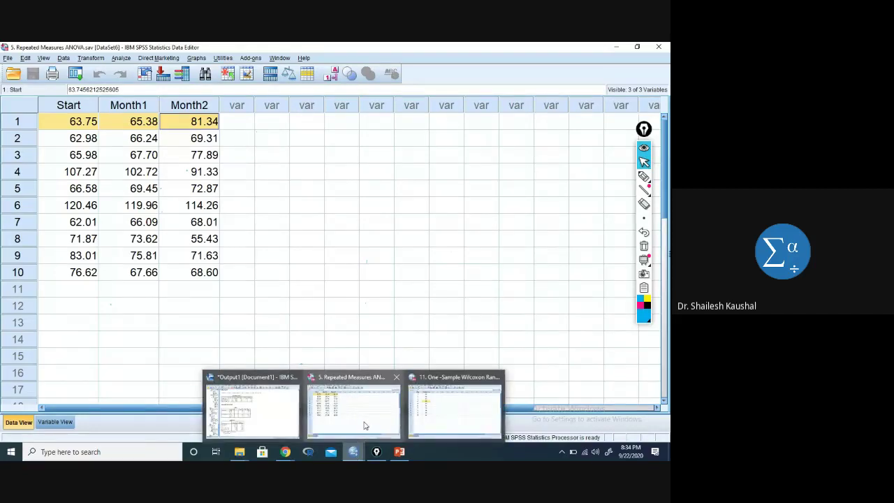
click(359, 426)
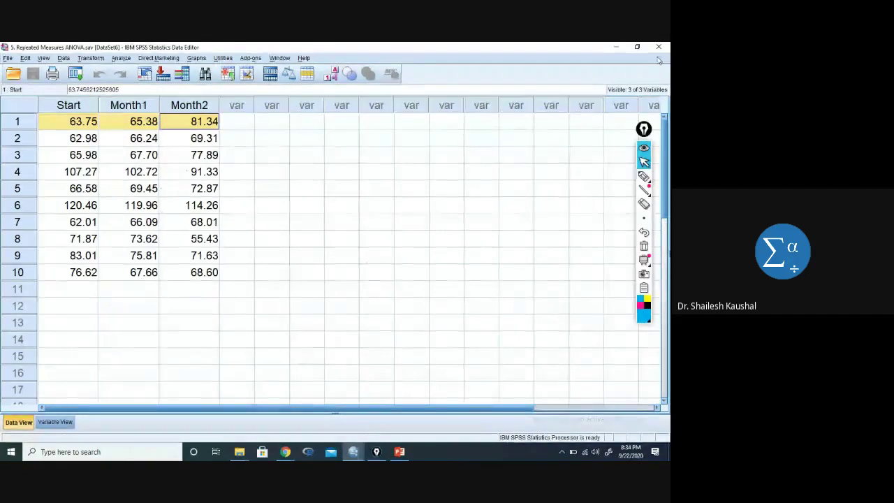
click(658, 48)
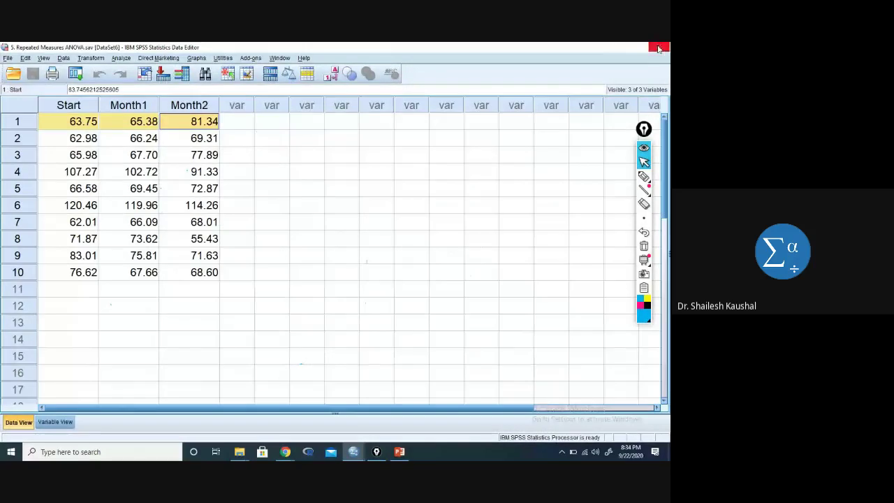
- Open the data file 13. Wicoxon.sav from the Day-2 folder and examine the BDI_Sunday and BDI_Wednesday columns
click(13, 73)
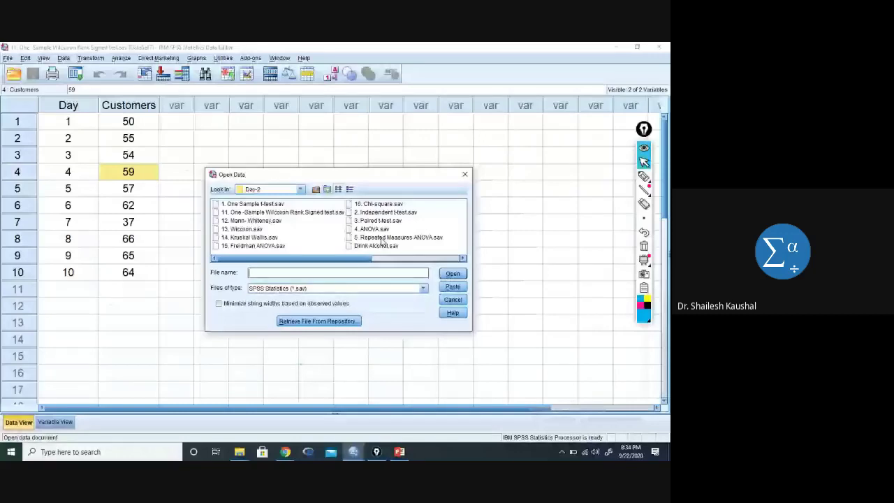
double_click(246, 229)
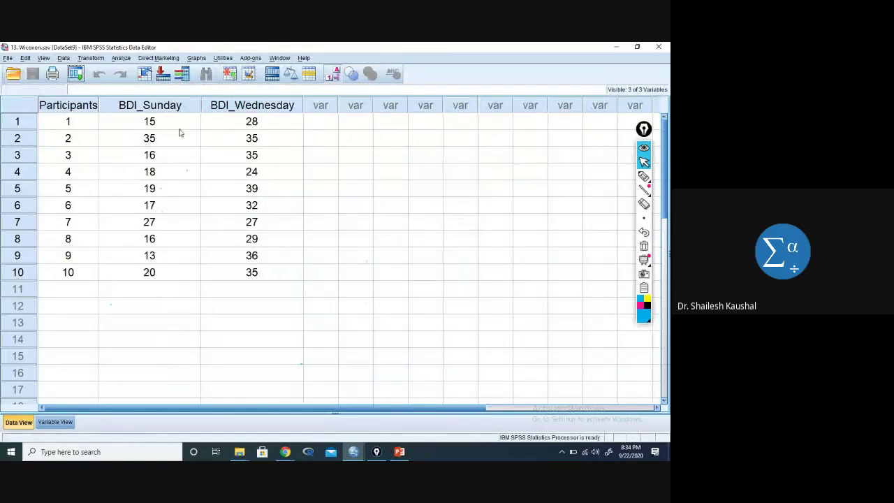
drag(174, 126, 149, 272)
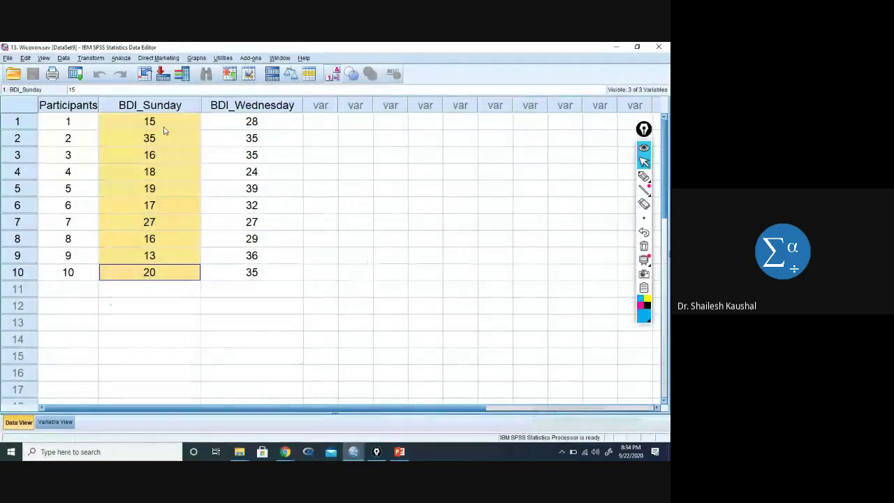
drag(228, 123, 224, 276)
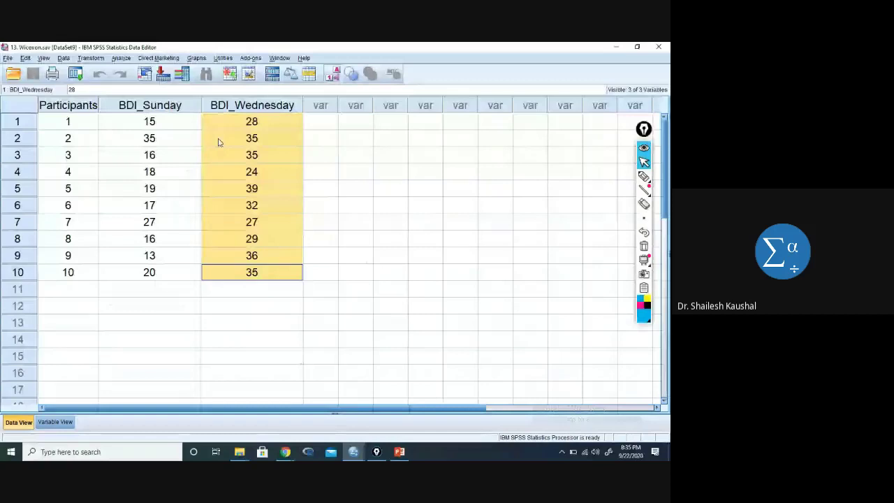
click(150, 305)
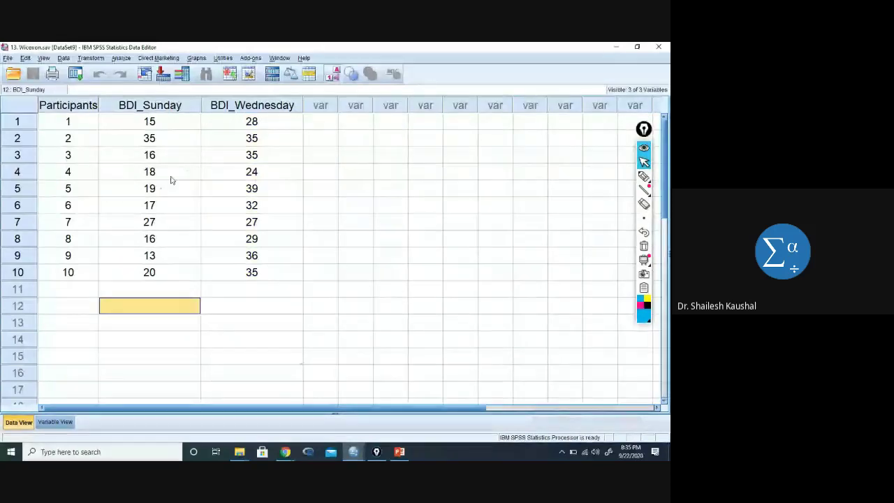
- Set up a two-related-samples Wilcoxon test that pairs BDI(Sunday) with BDI(Wednesday)
click(121, 59)
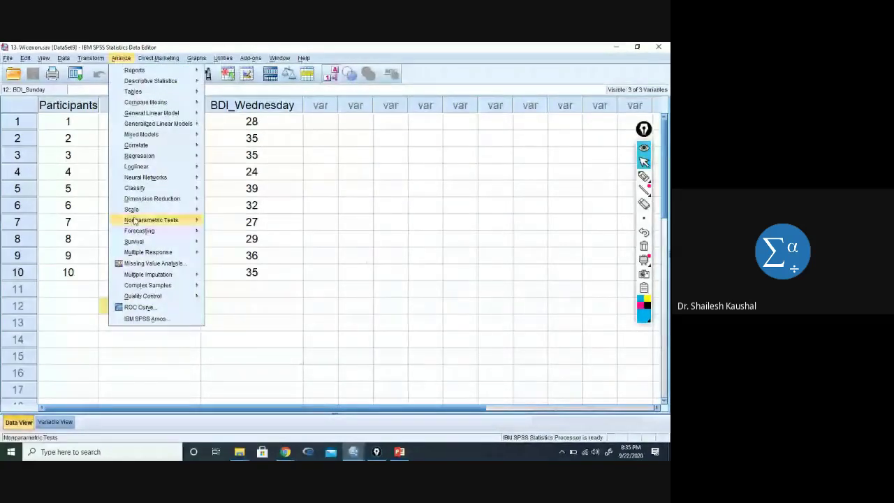
mouse_move(161, 220)
mouse_move(244, 257)
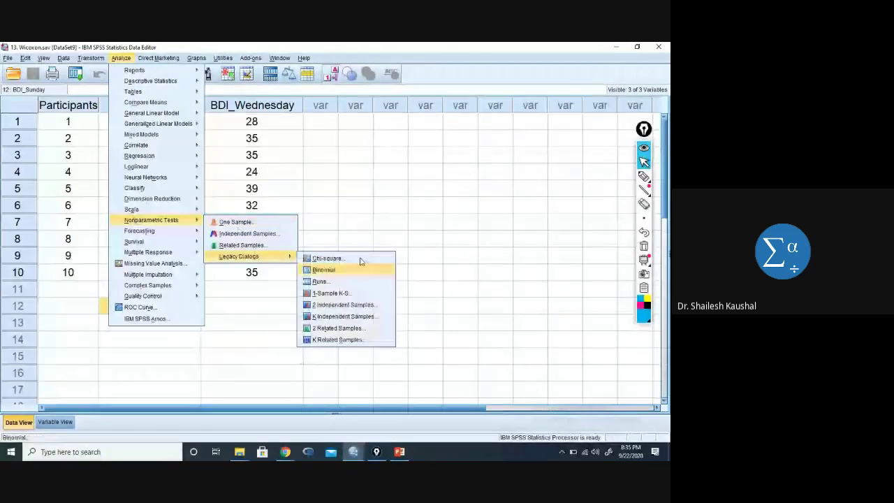
click(371, 334)
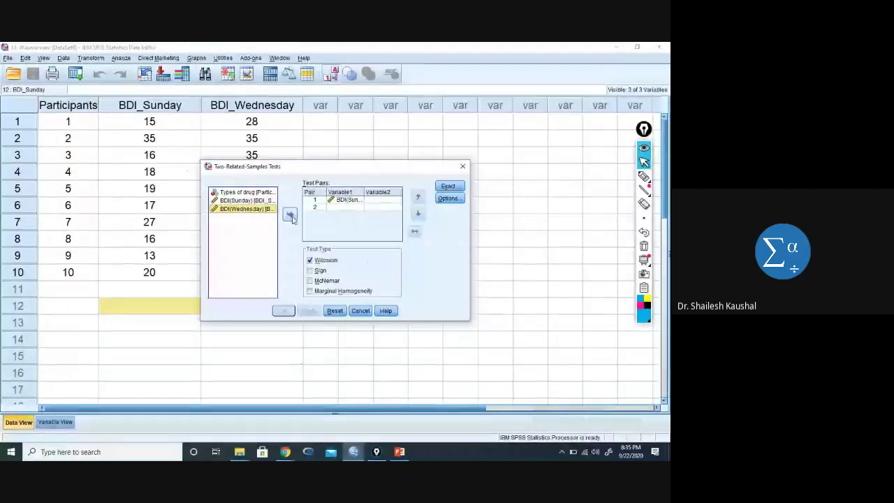
click(291, 217)
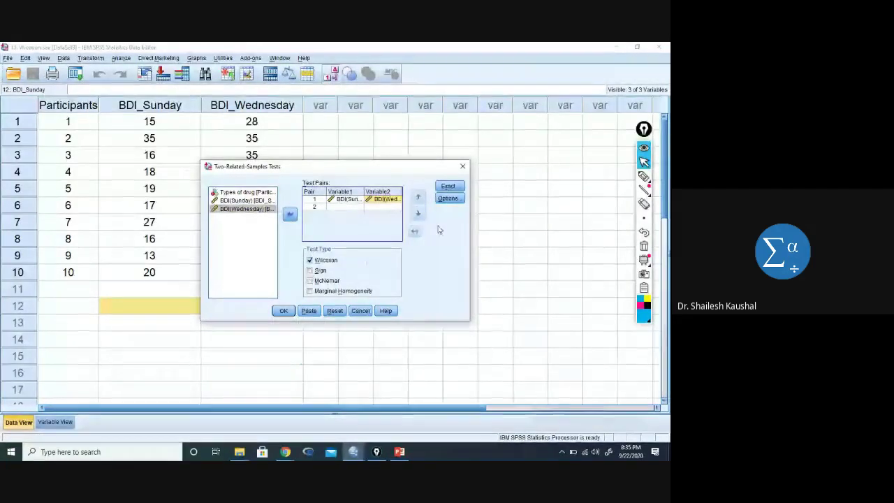
- Keep the exact tests setting at Asymptotic only and run the Wilcoxon signed ranks test
click(448, 186)
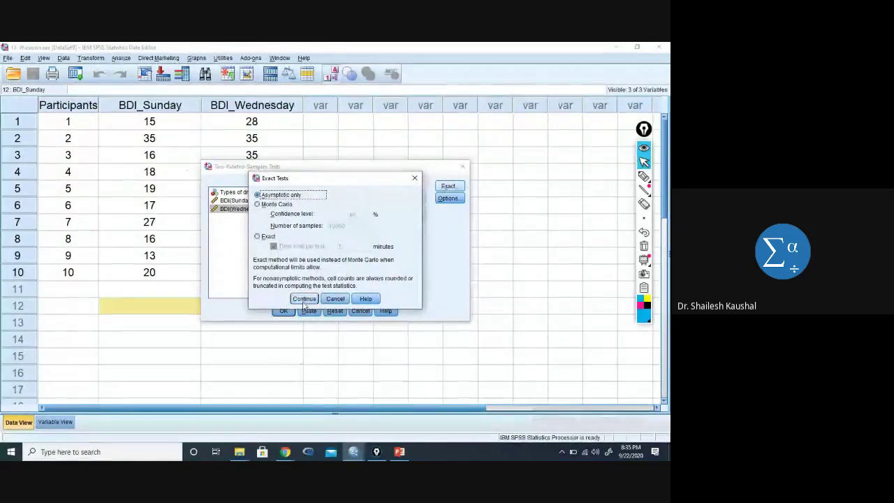
click(304, 298)
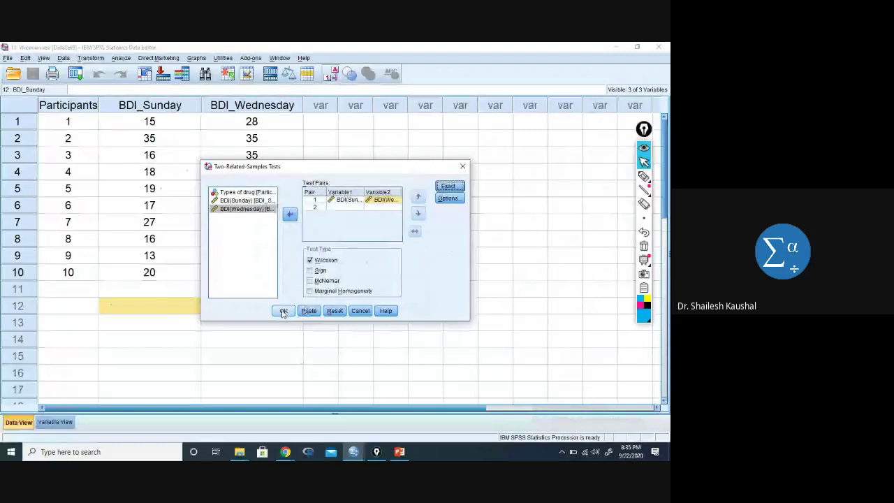
click(283, 311)
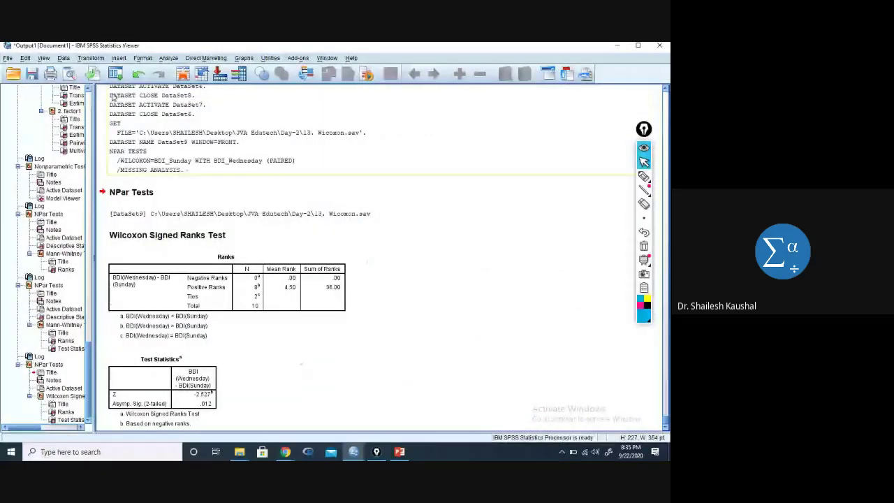
- Switch to the Google Meet call, mute and unmute the microphone, and return to the SPSS Wilcoxon output
mouse_move(285, 452)
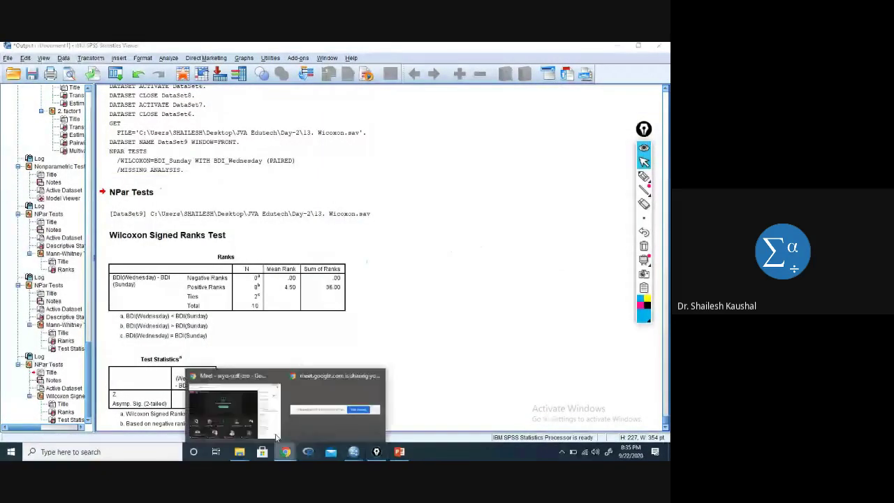
click(213, 433)
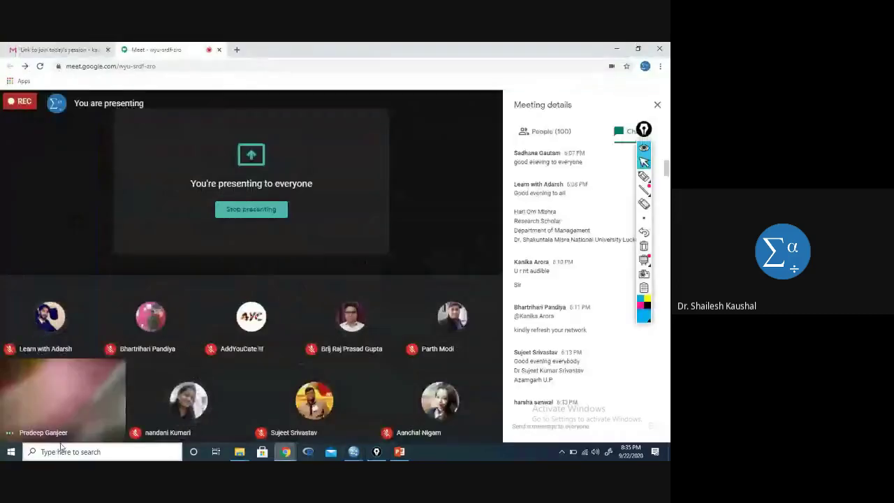
click(213, 423)
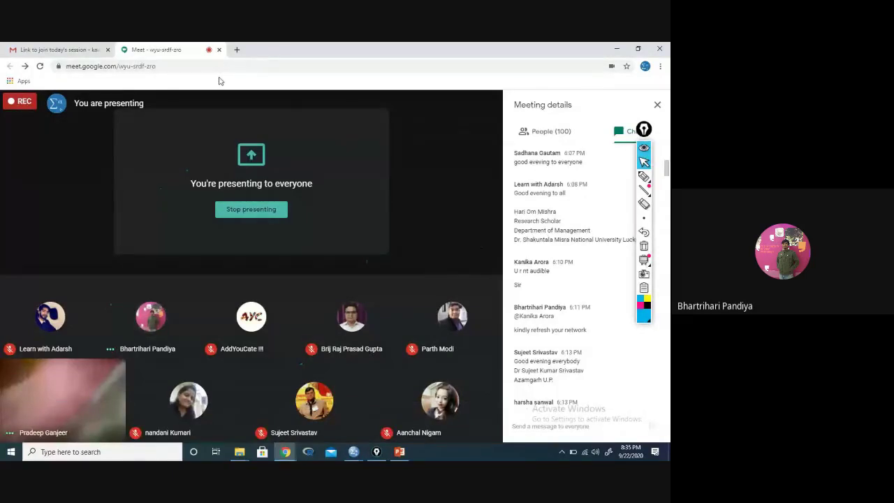
mouse_move(234, 435)
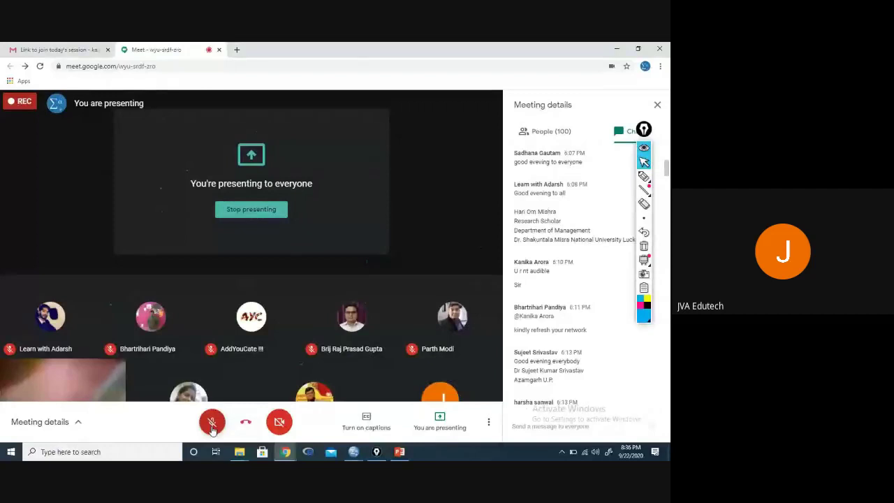
click(213, 426)
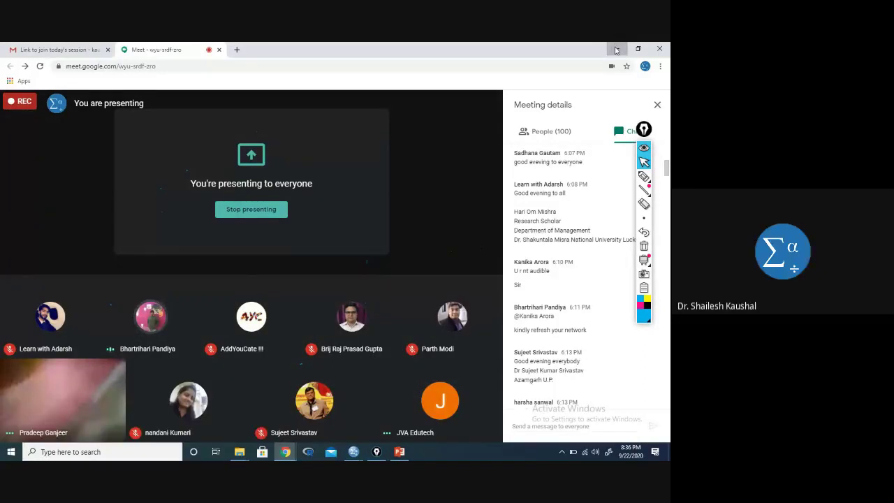
key(alt+Tab)
scroll(342, 335, down, 1)
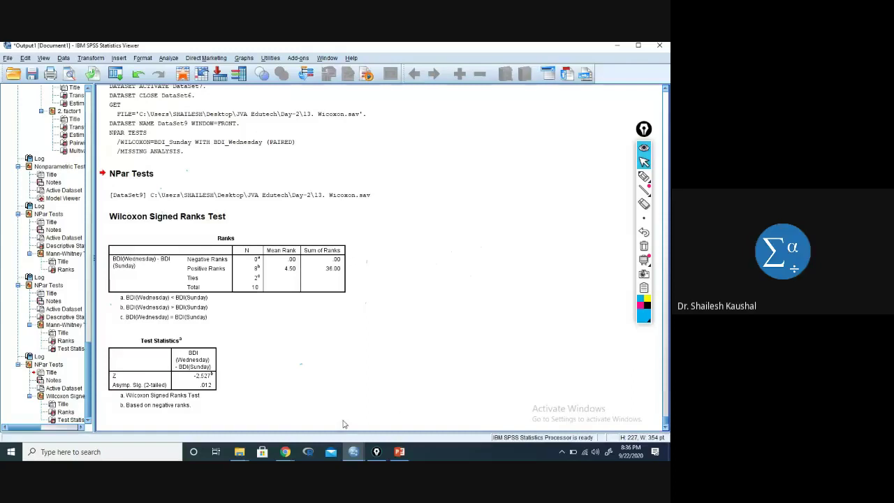
- Rerun the Wilcoxon two-related-samples test on the BDI(Sunday) and BDI(Wednesday) pair from 13. Wicoxon.sav and select its Test Statistics table
click(353, 451)
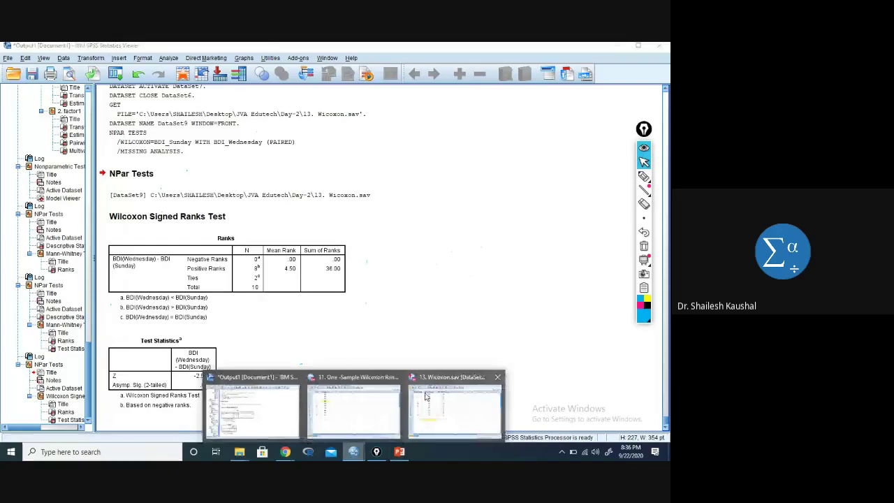
click(426, 396)
click(121, 58)
mouse_move(151, 220)
mouse_move(248, 261)
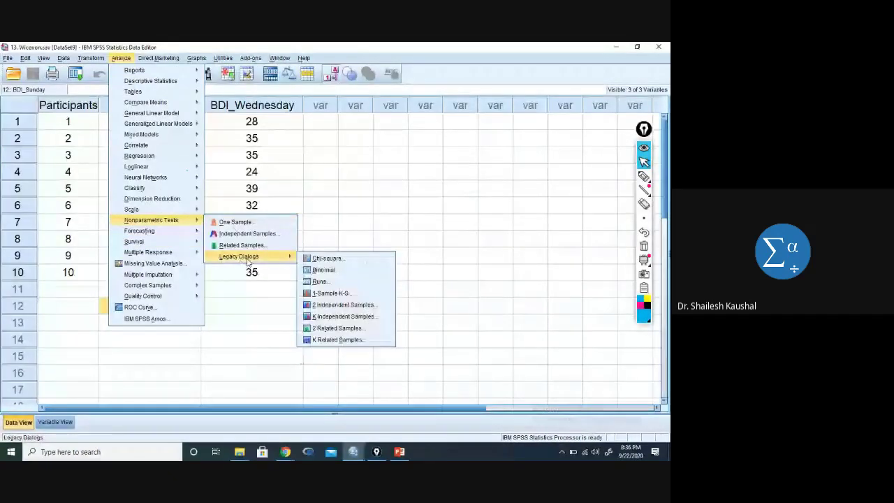
click(367, 332)
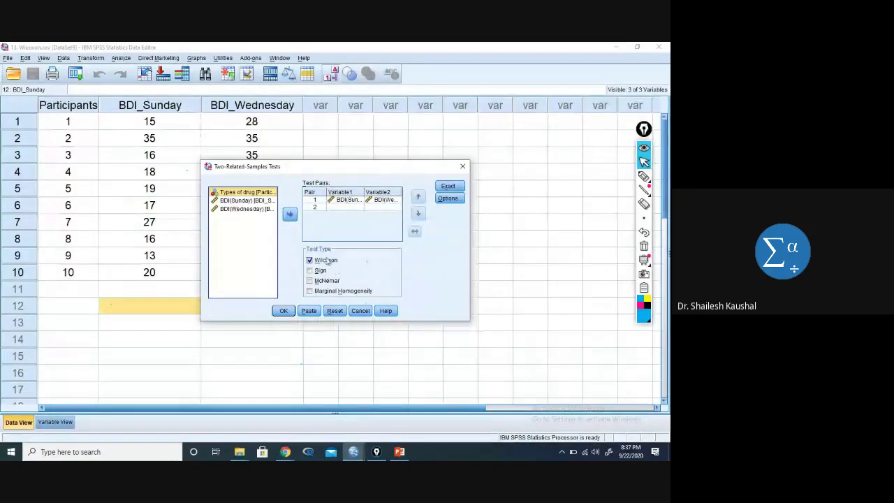
click(283, 312)
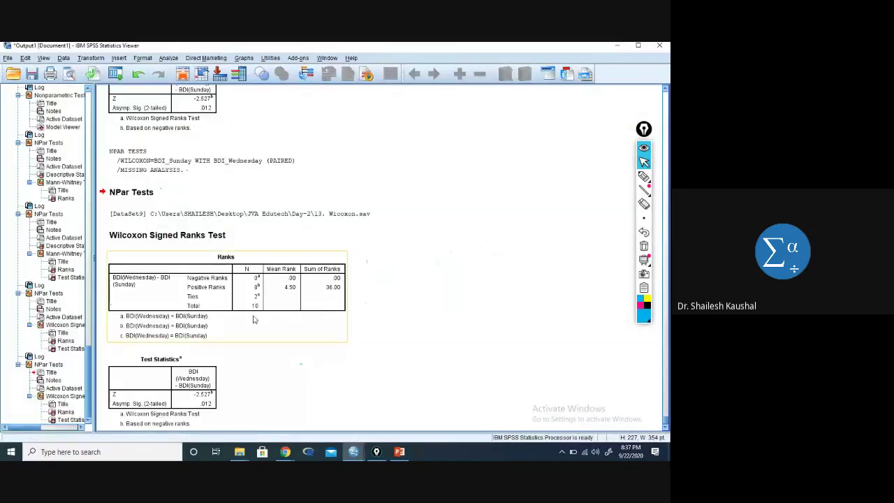
click(206, 377)
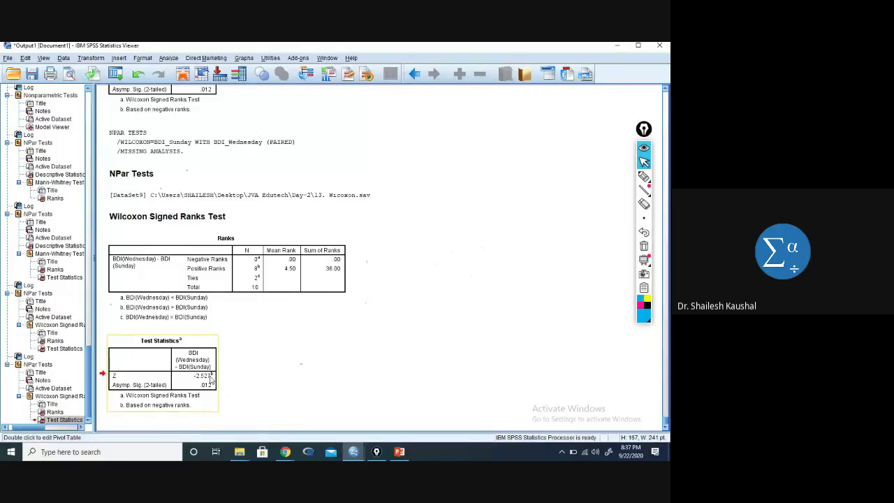
- Return to the 13. Wicoxon.sav data and open the data file 14. Kruskal Wallis.sav from the Day-2 folder
click(353, 452)
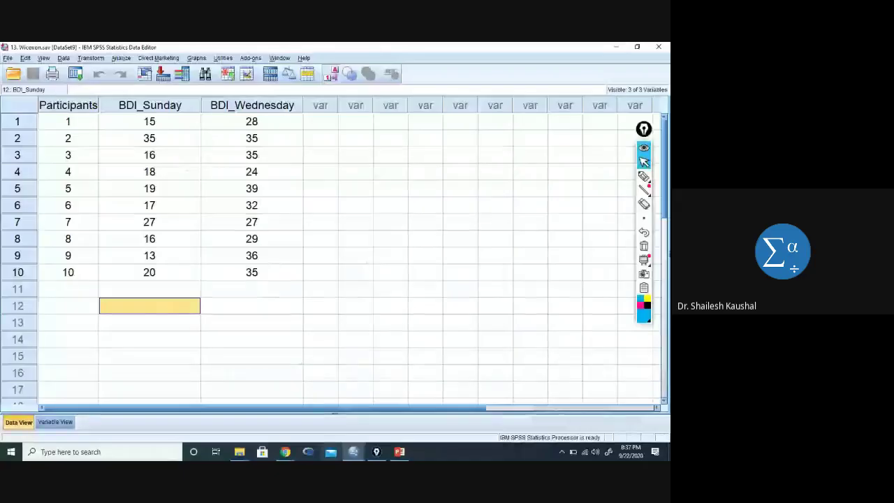
click(285, 452)
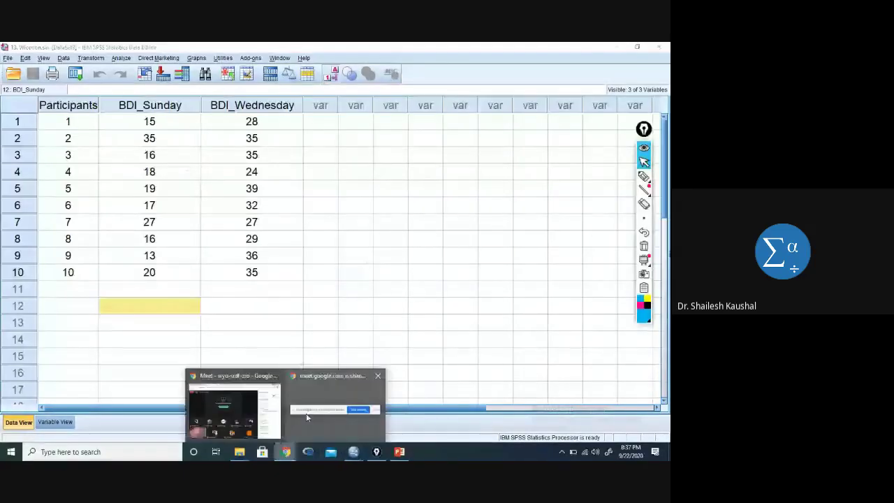
mouse_move(354, 452)
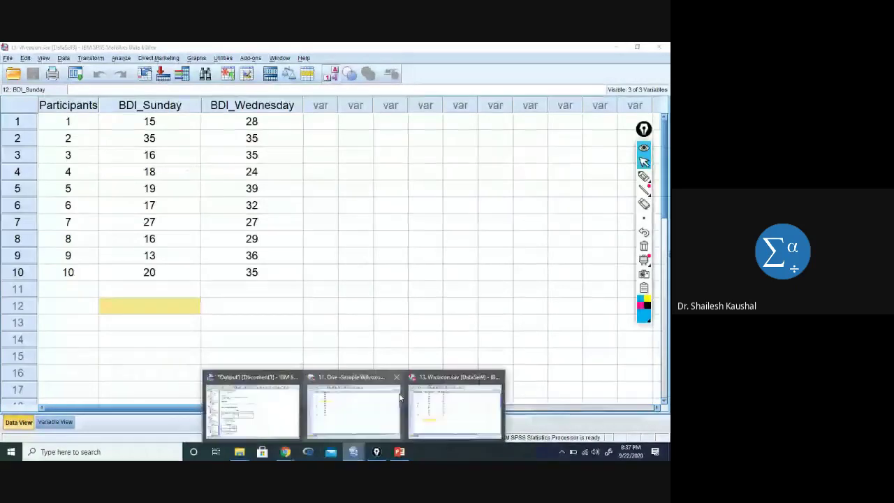
click(440, 404)
click(8, 58)
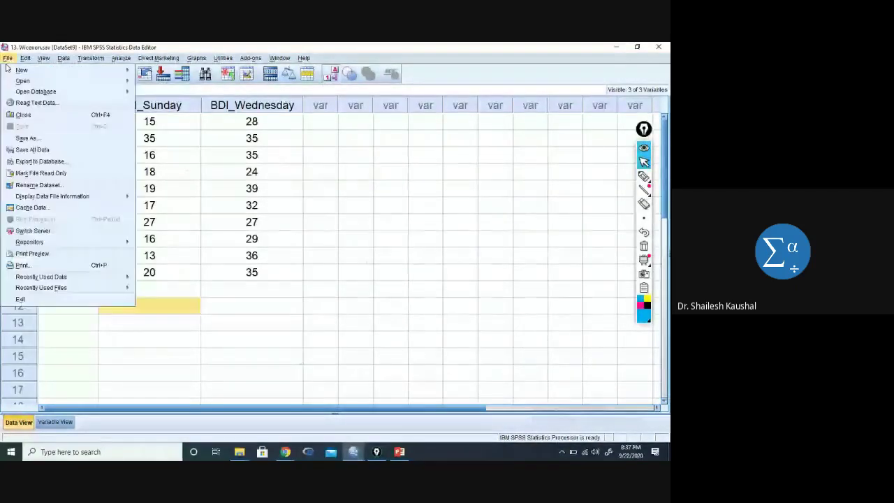
mouse_move(128, 80)
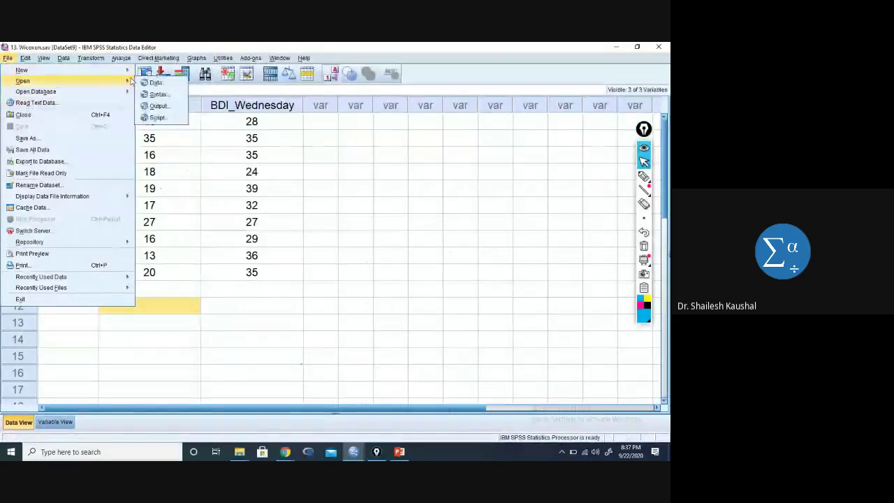
click(163, 82)
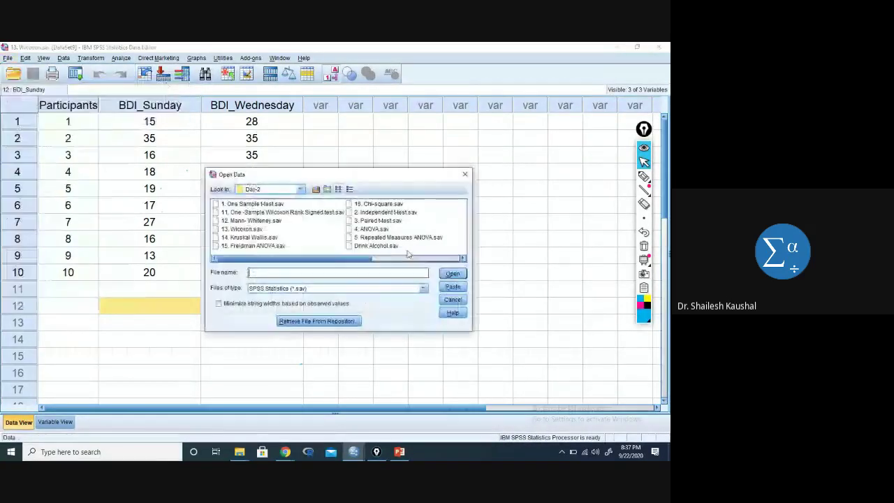
click(256, 238)
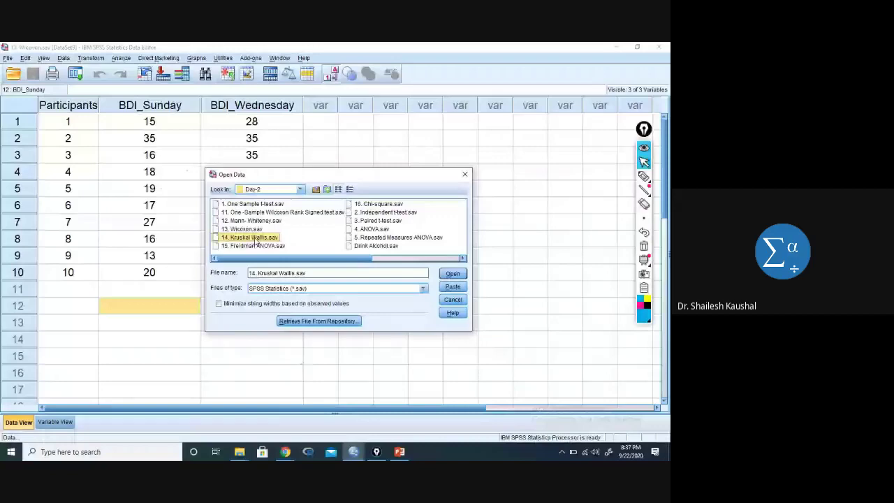
click(451, 275)
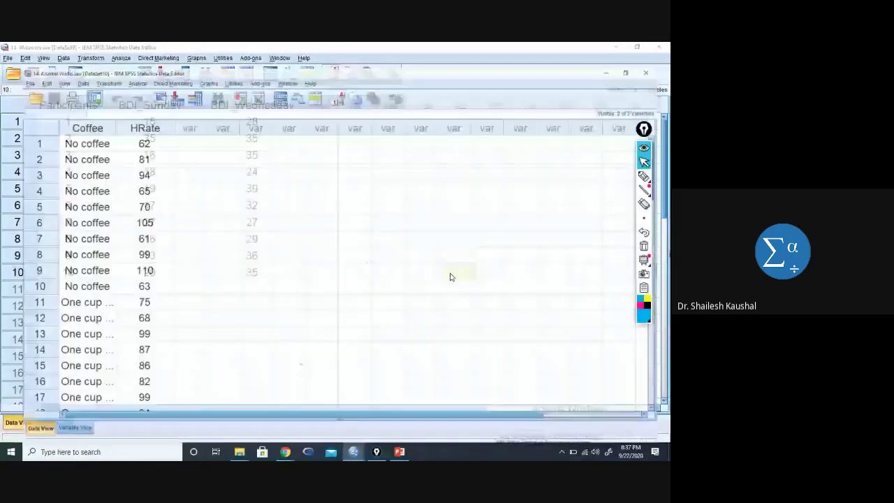
- Toggle the value labels off and on, and widen the Coffee column to fit the full group labels
click(335, 75)
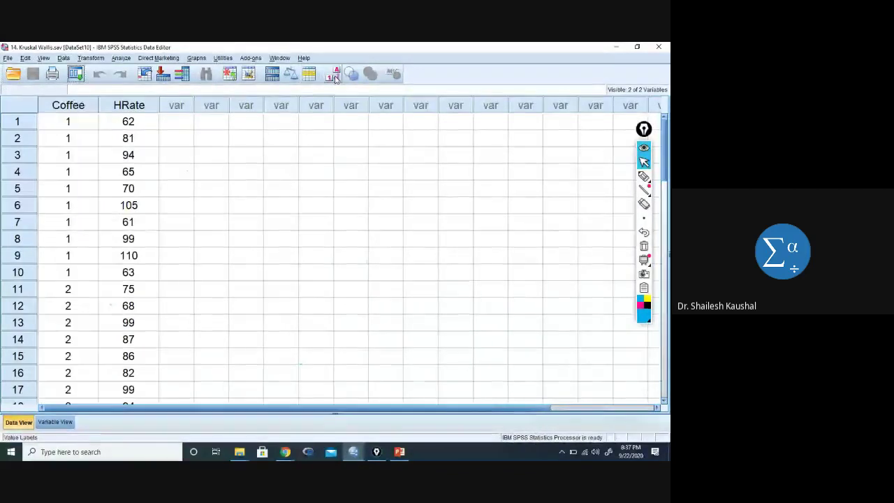
click(335, 75)
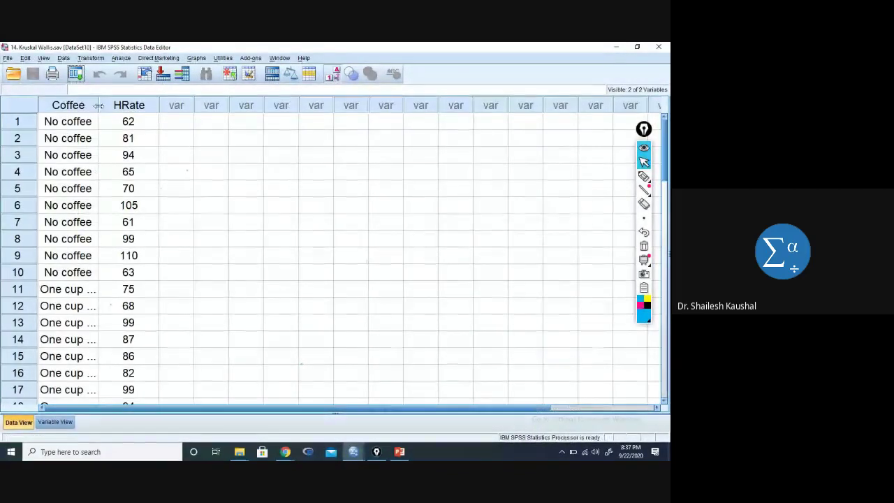
drag(99, 105, 81, 273)
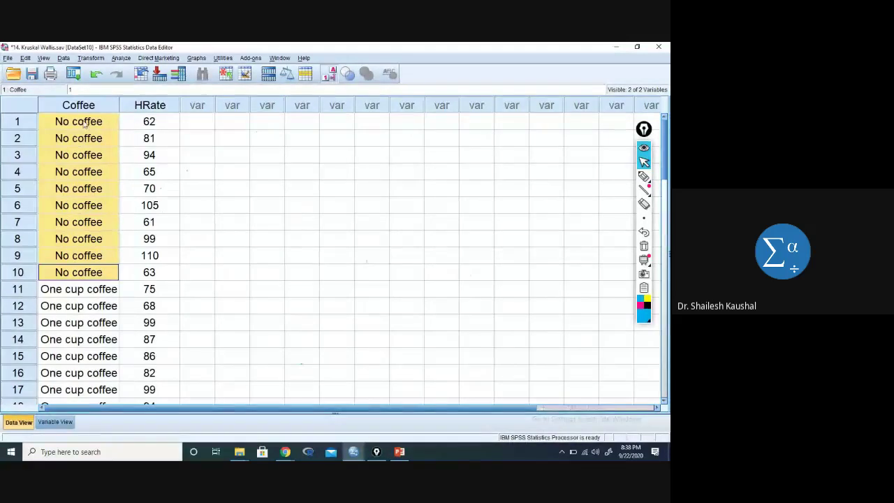
- Examine the HRate scores of the No coffee group in rows 1 to 10
click(163, 127)
click(163, 141)
key(Down)
key(Down)
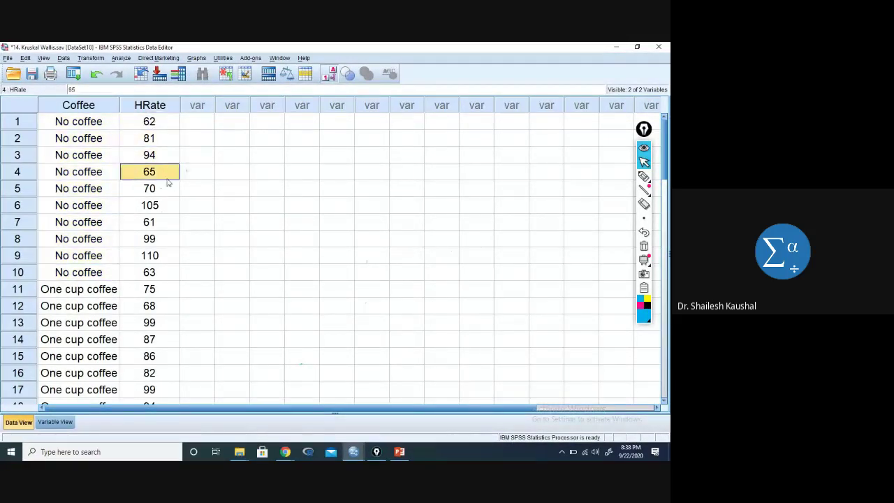
key(Down)
key(Up)
key(Up)
key(Up)
key(Up)
drag(165, 125, 152, 266)
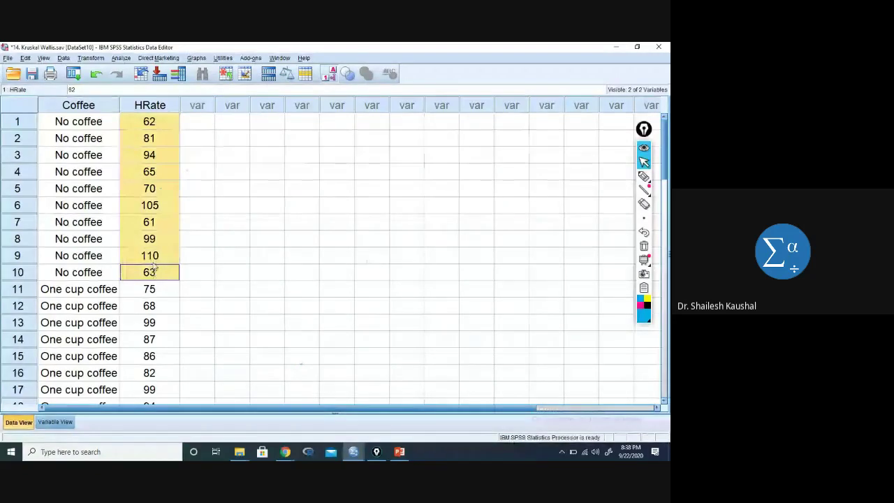
- Examine the HRate scores of the One cup, Two cup and Four cup coffee groups in rows 11 to 40
scroll(153, 268, down, 3)
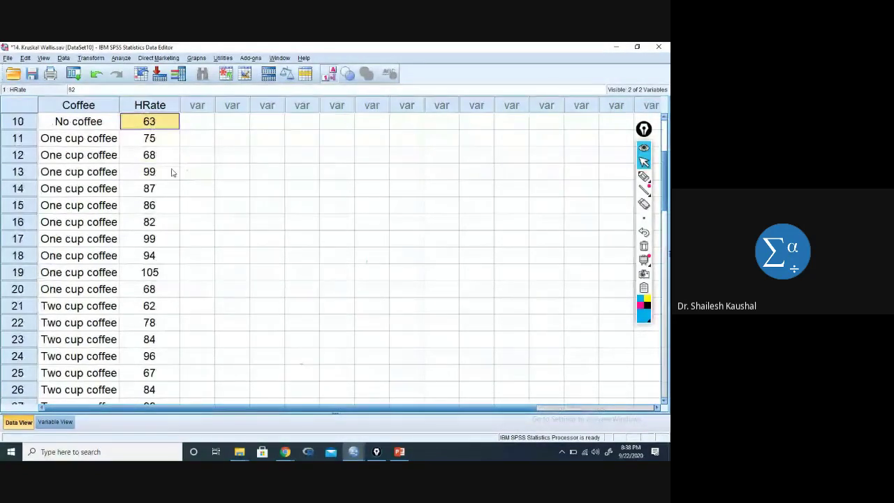
drag(169, 143, 155, 289)
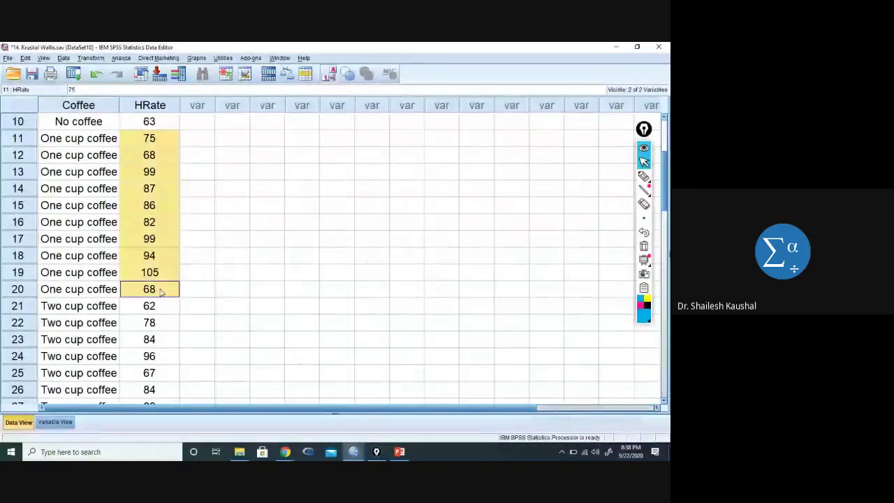
scroll(154, 145, down, 3)
drag(162, 155, 169, 312)
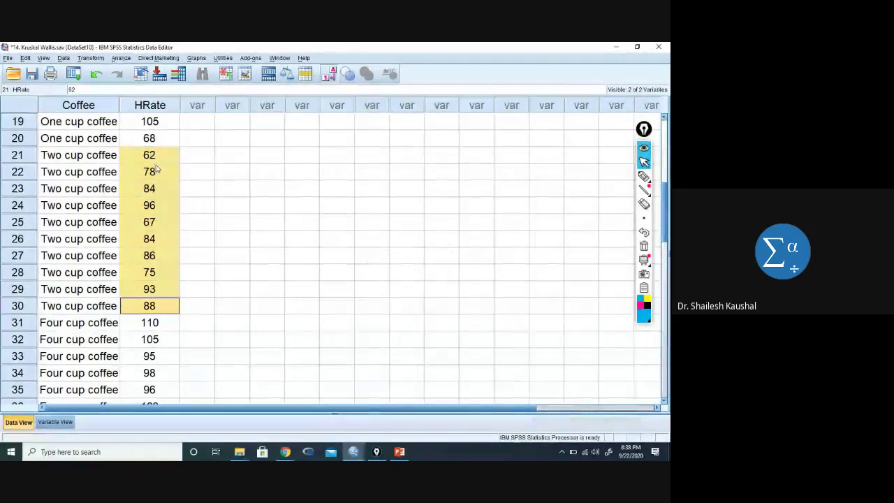
scroll(162, 279, down, 4)
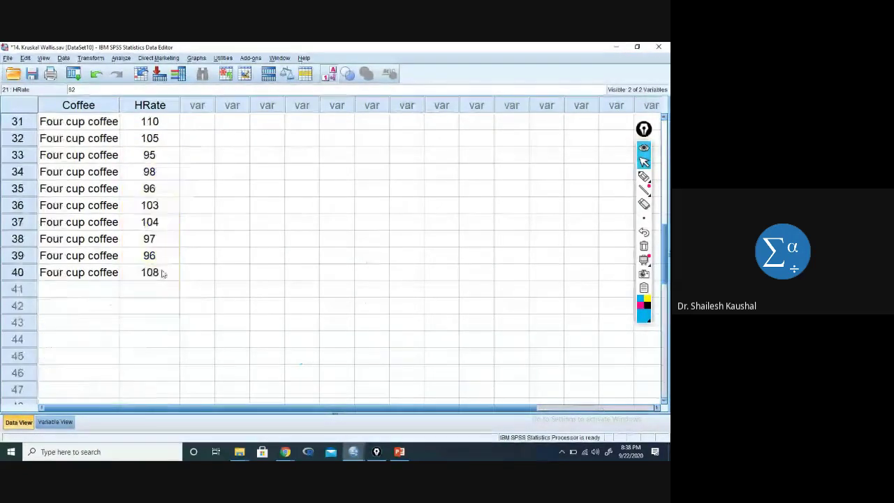
scroll(161, 256, up, 1)
drag(165, 176, 152, 323)
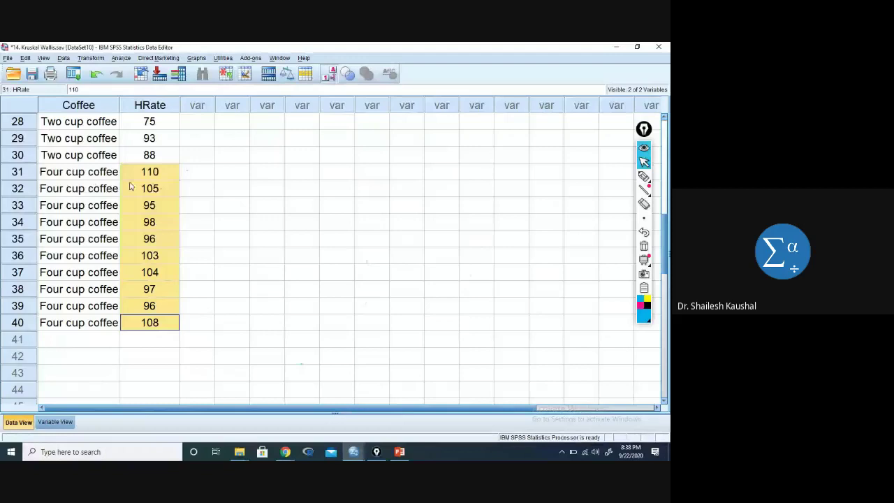
- Compare the HRate scores across all four coffee groups once more, from No coffee through Four cup coffee
scroll(129, 186, up, 9)
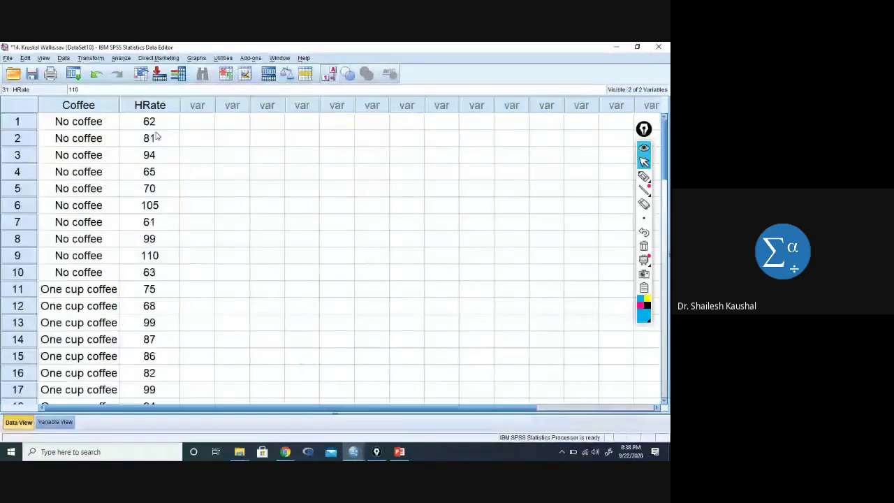
drag(149, 121, 160, 273)
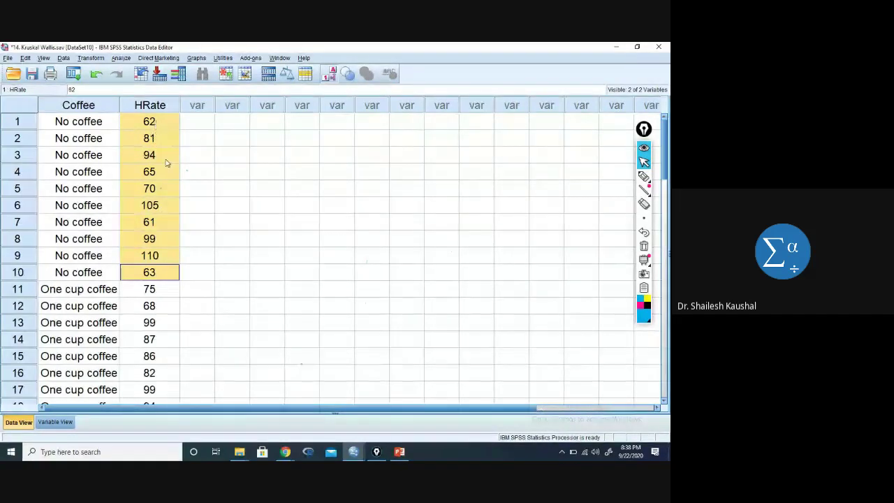
drag(149, 123, 147, 262)
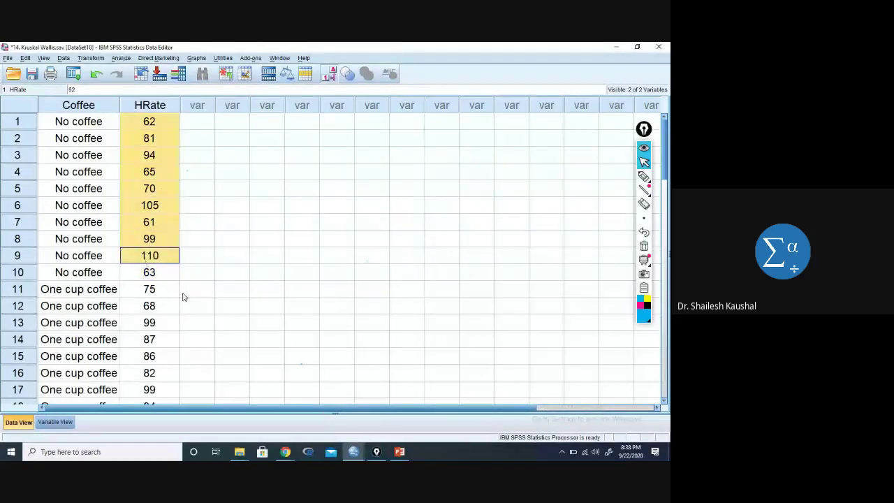
scroll(181, 295, down, 3)
drag(153, 138, 129, 284)
scroll(129, 284, down, 4)
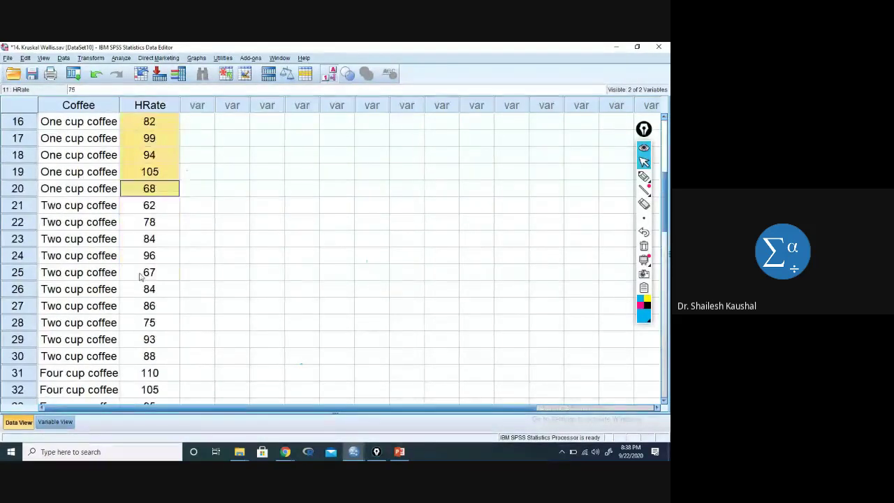
drag(149, 122, 168, 302)
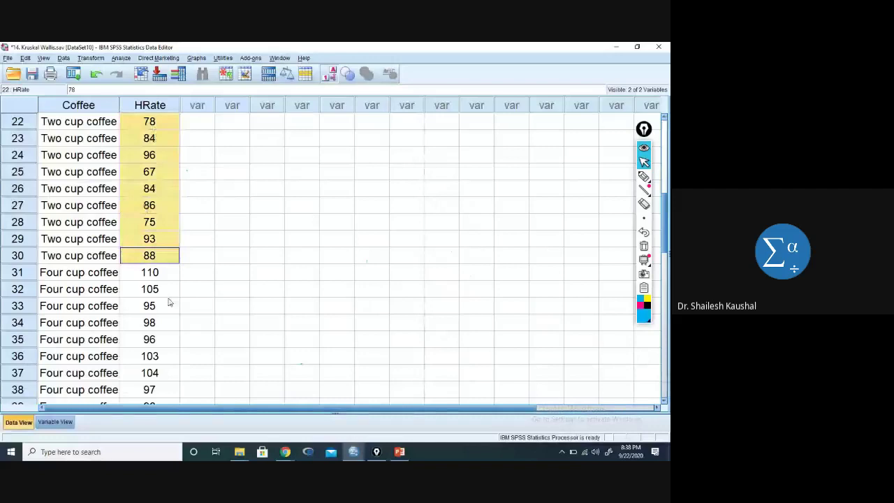
drag(150, 272, 172, 298)
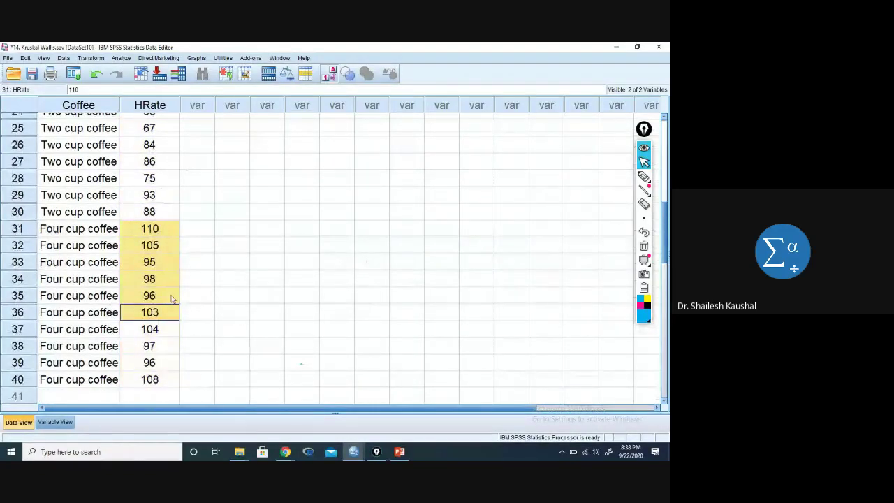
scroll(209, 245, up, 8)
click(232, 154)
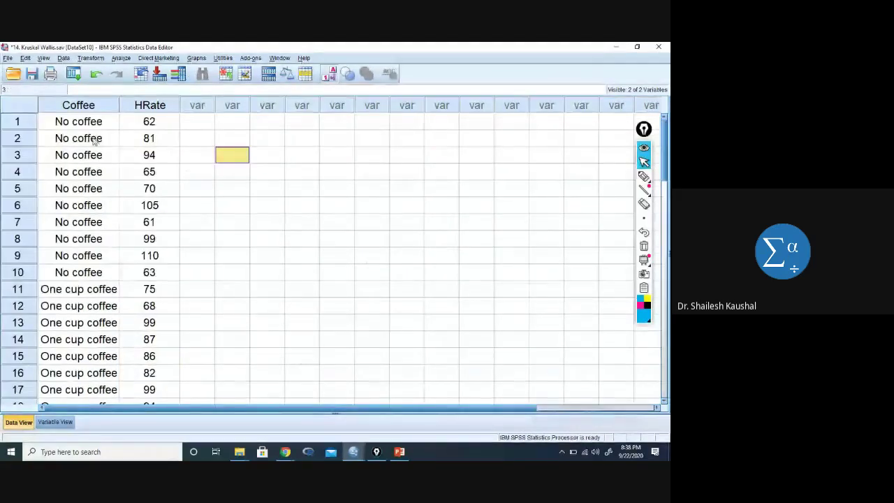
- Start a legacy nonparametric test for K independent samples and assign Coffee consumption as the grouping variable
click(120, 58)
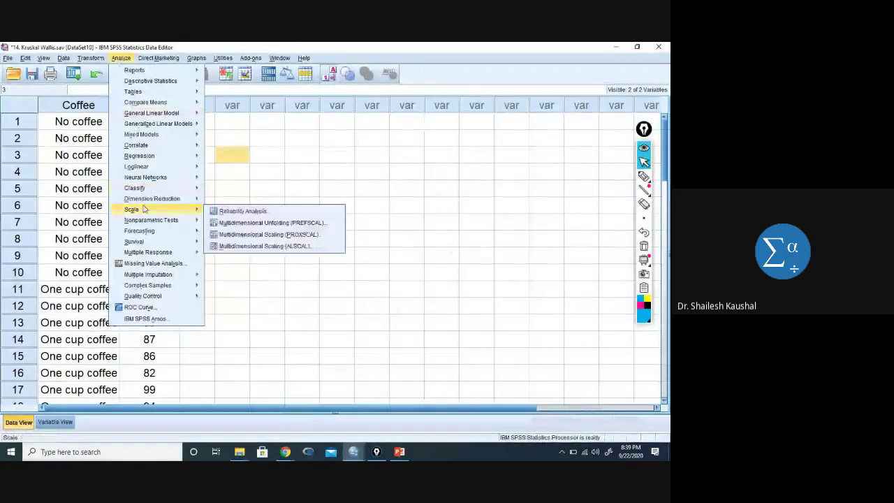
mouse_move(198, 221)
mouse_move(256, 256)
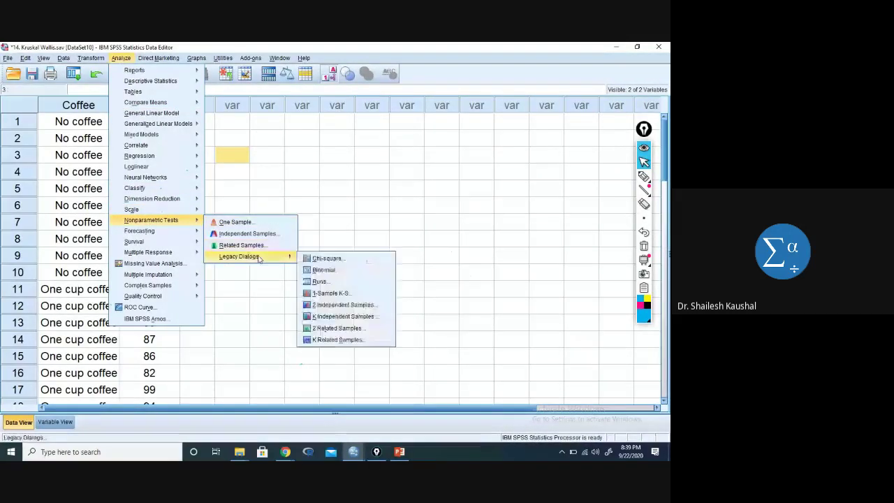
click(345, 319)
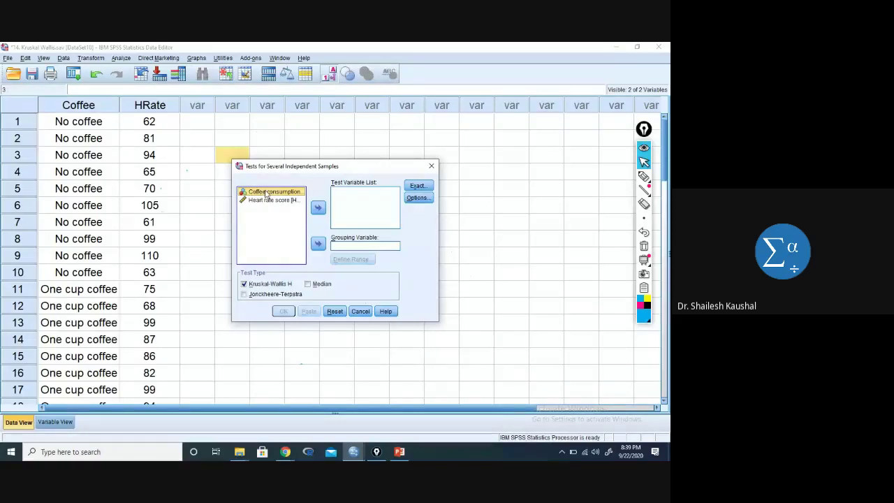
click(318, 243)
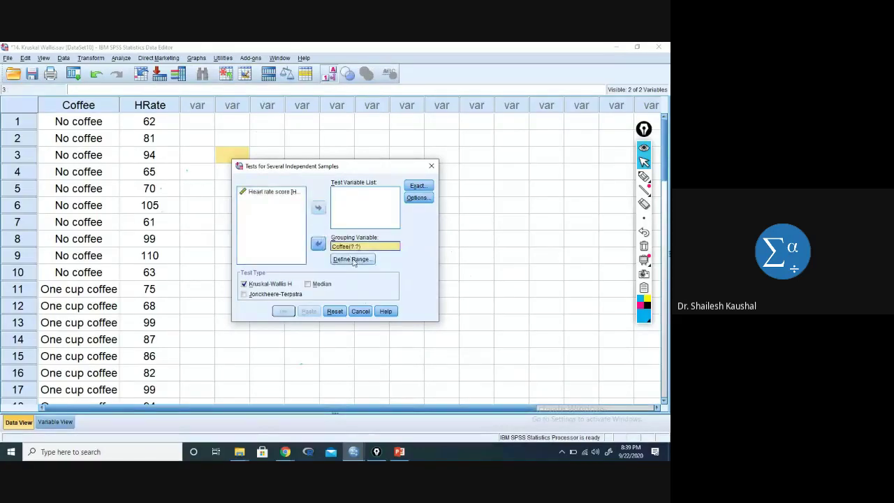
- Check the Coffee group codes in the data and define the grouping range from minimum 1 to maximum 4
click(352, 259)
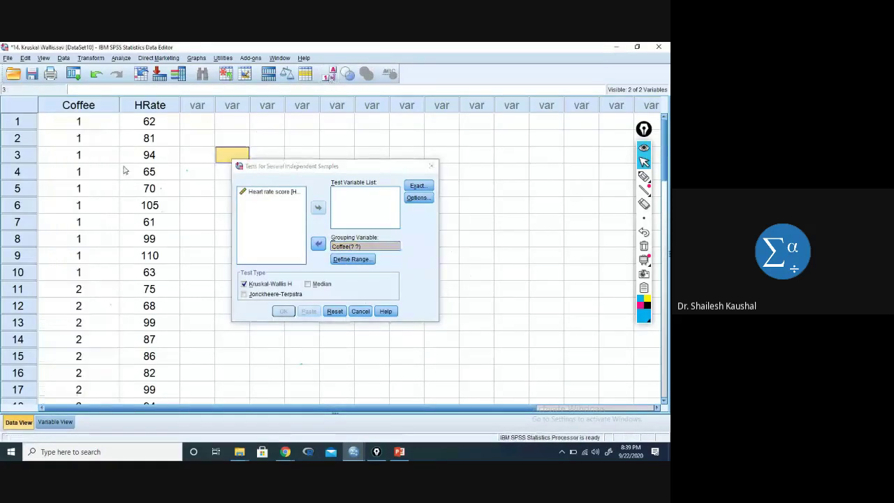
drag(98, 126, 80, 203)
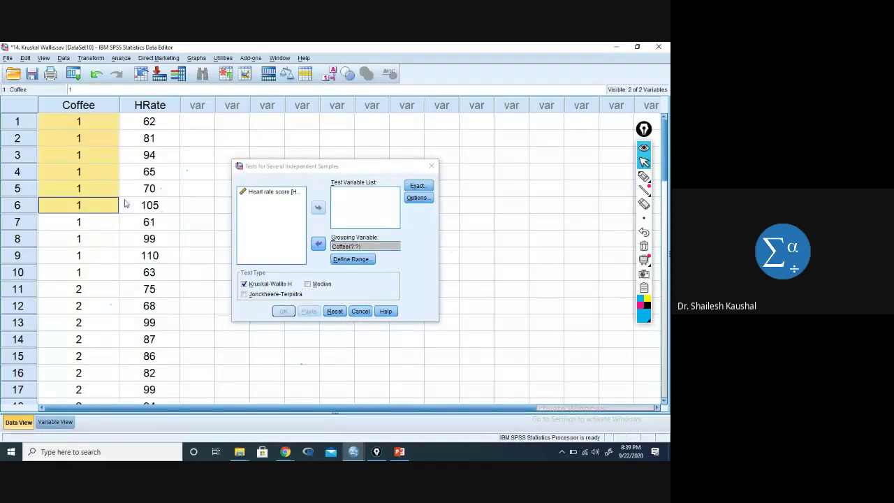
scroll(62, 256, down, 11)
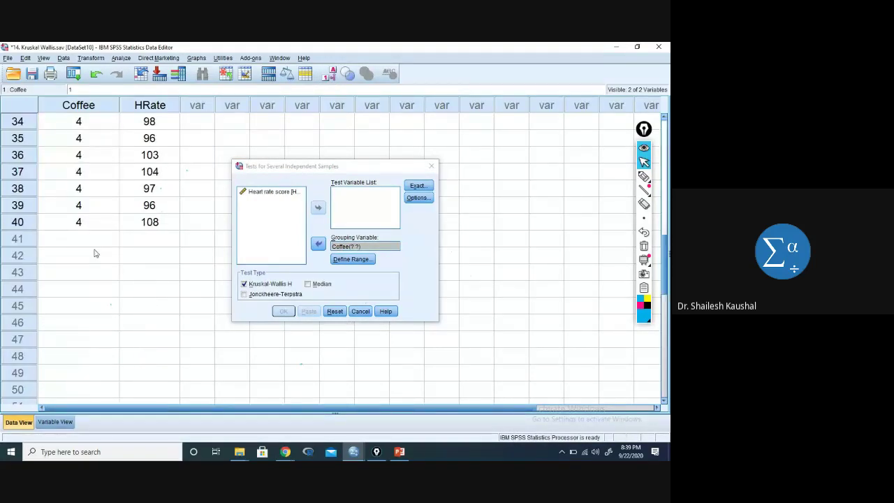
click(343, 261)
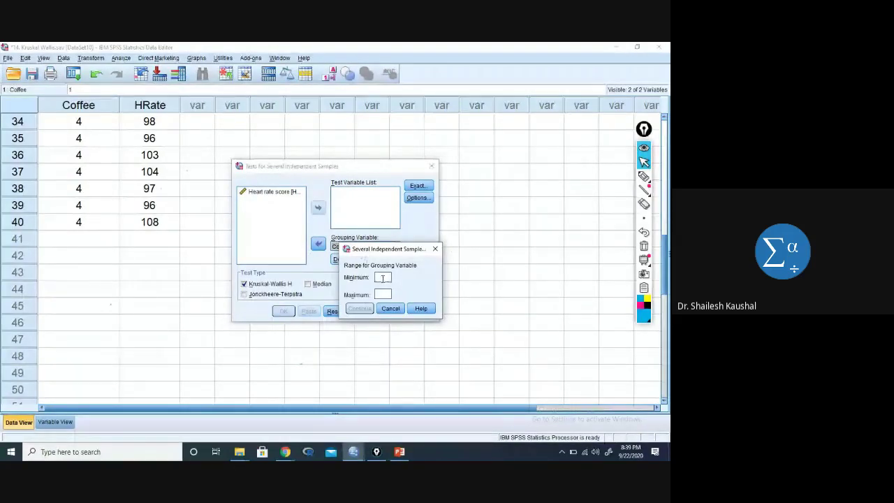
text(1)
key(Tab)
text(4)
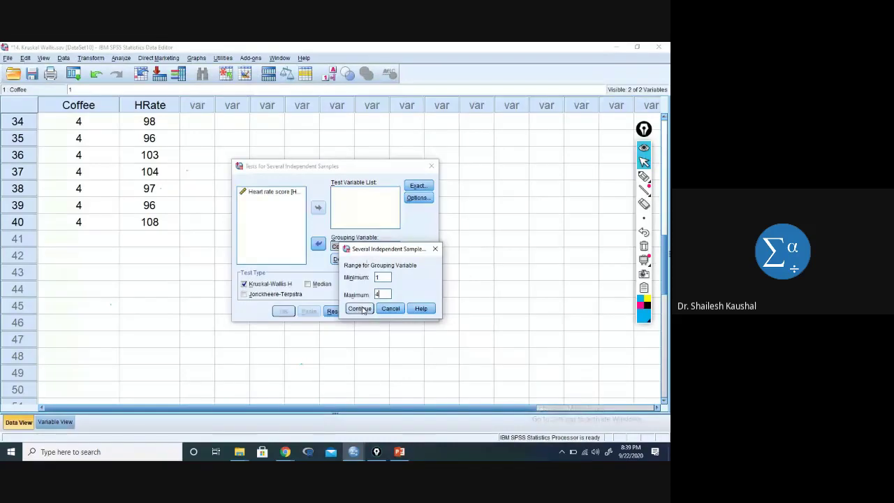
click(359, 308)
- Add Heart rate score as the test variable and run the Kruskal-Wallis H test
click(274, 192)
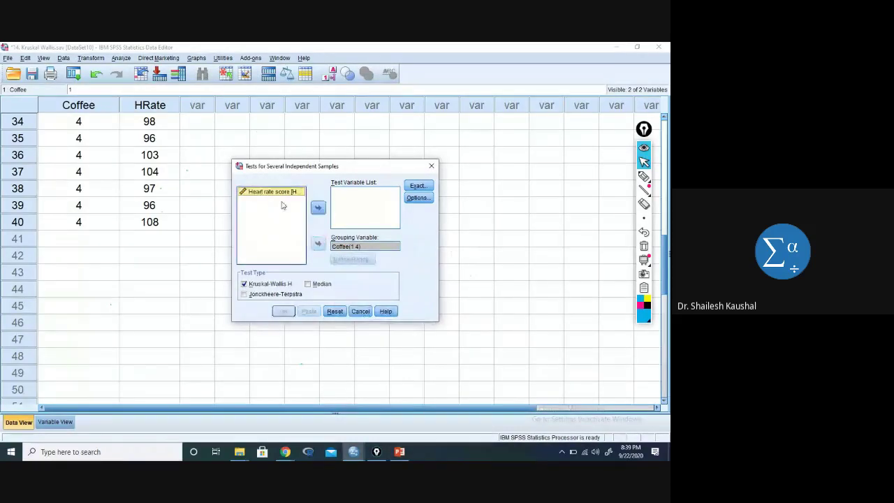
click(319, 209)
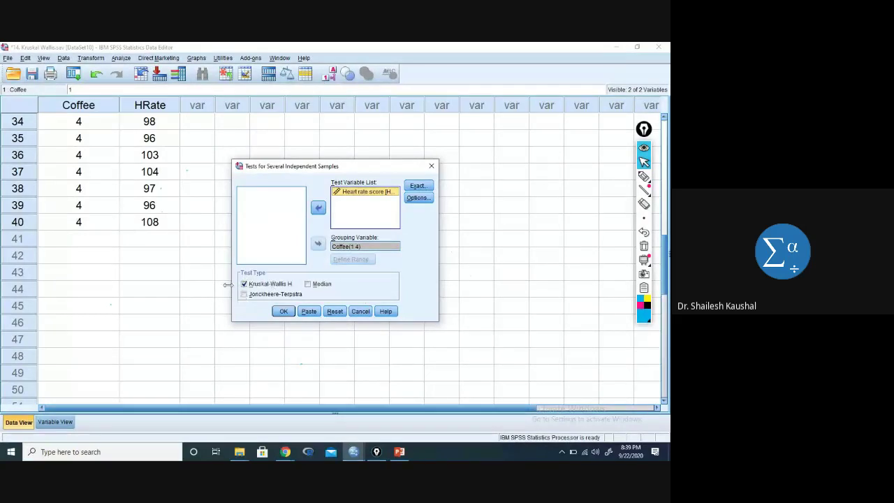
click(282, 312)
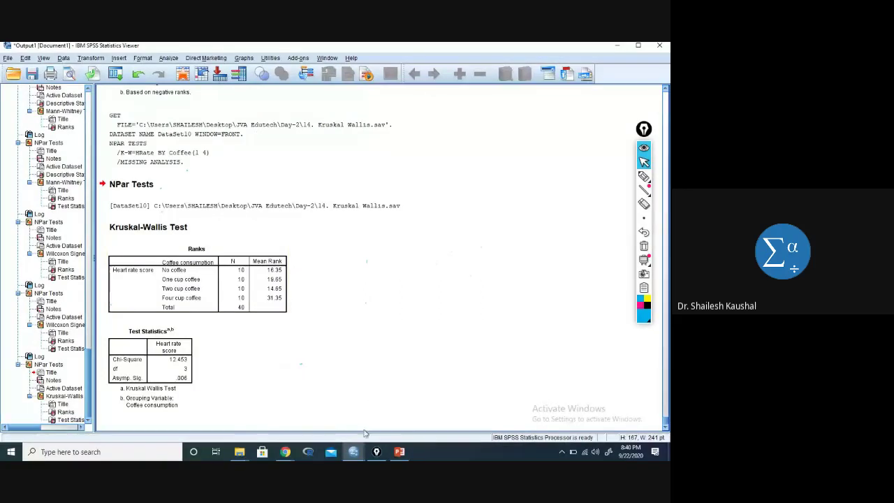
- Return to the Kruskal Wallis dataset and start a legacy two-independent-samples test with Coffee consumption as the grouping variable
click(360, 454)
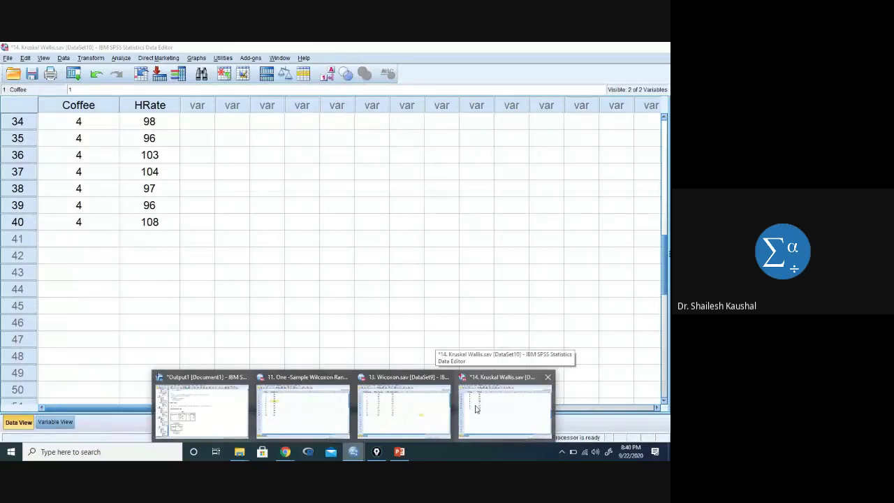
click(474, 408)
scroll(309, 292, up, 11)
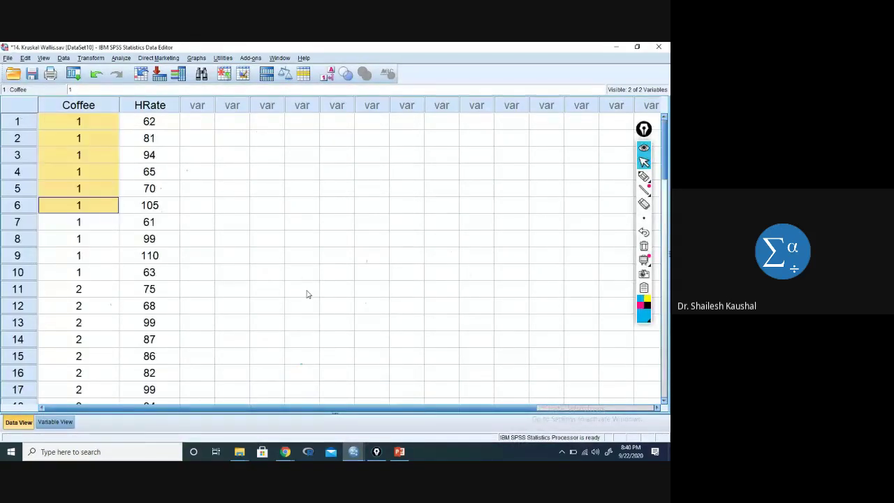
click(246, 213)
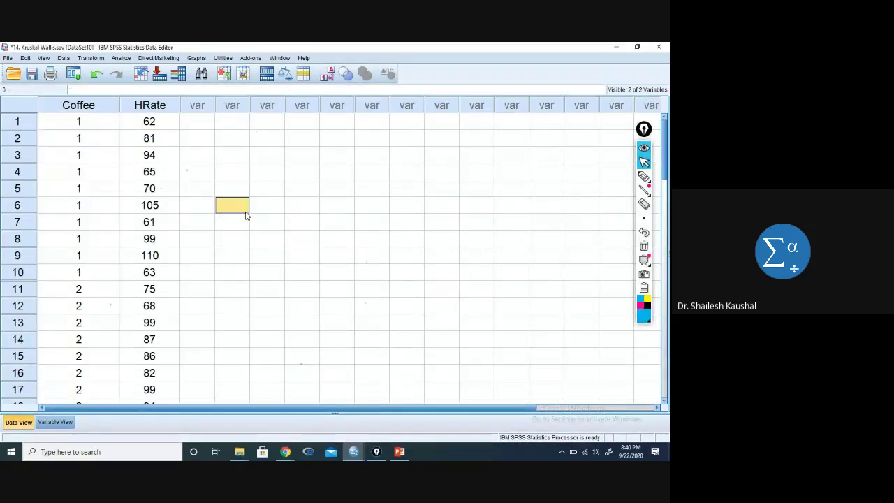
click(120, 58)
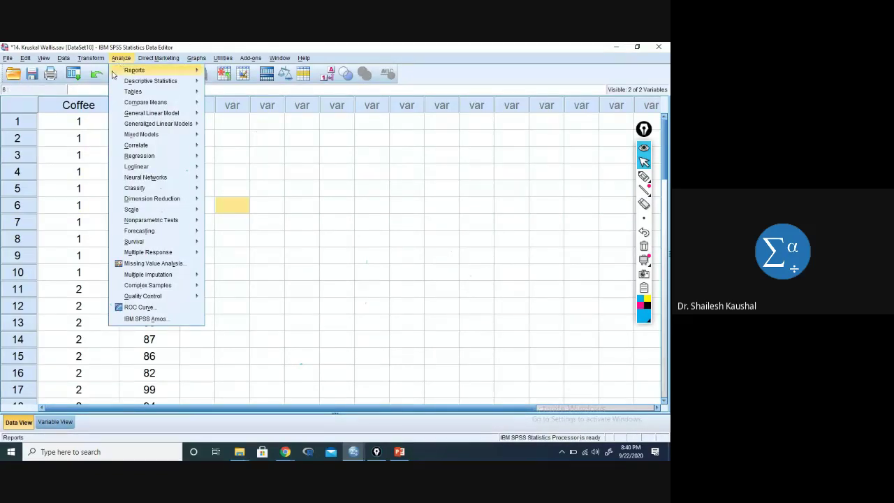
mouse_move(113, 74)
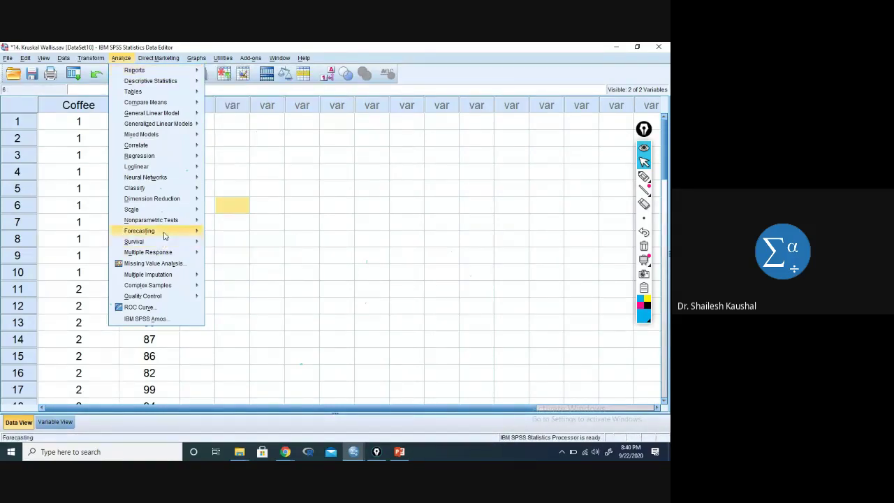
mouse_move(185, 225)
mouse_move(274, 258)
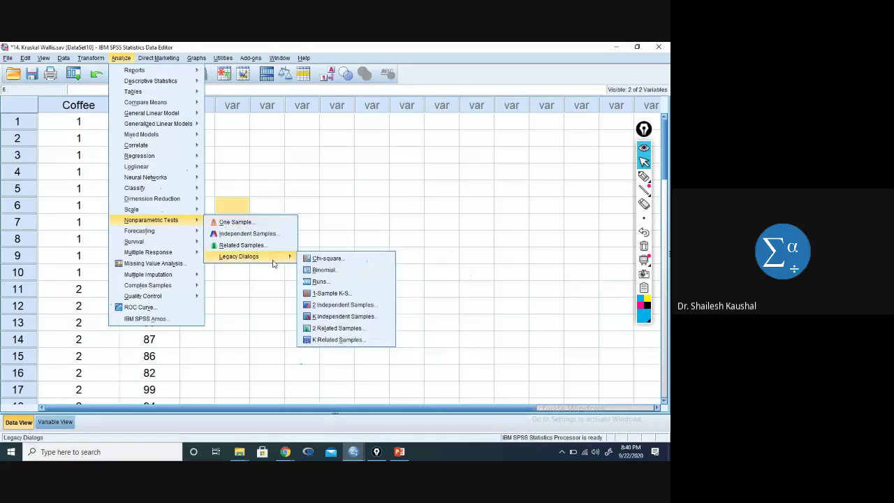
click(341, 312)
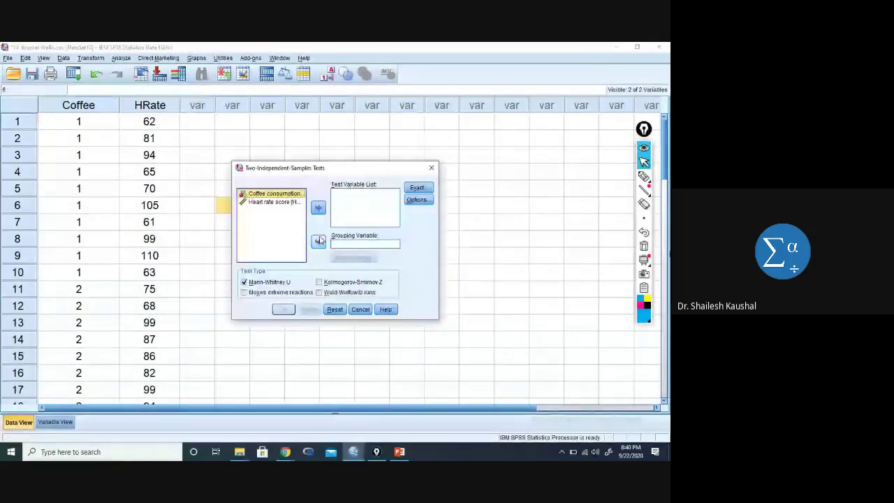
click(318, 240)
- Define the Coffee groups to compare as Group 1 = 1 and Group 2 = 2
click(353, 257)
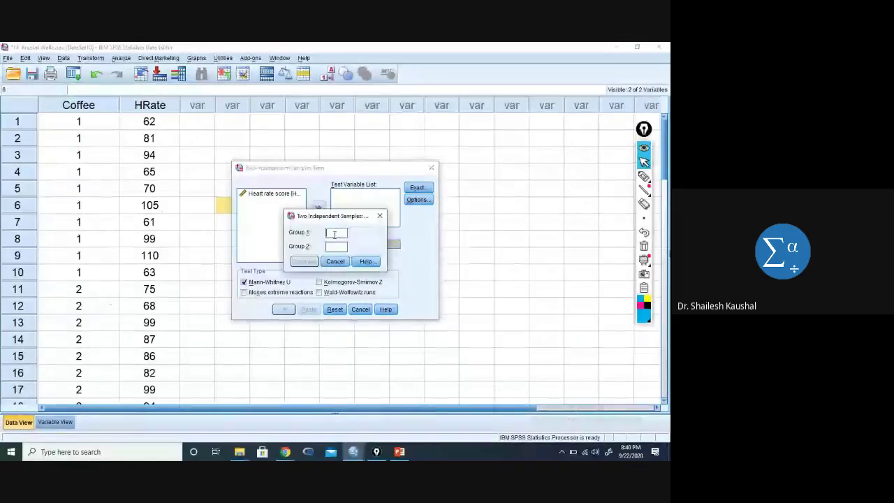
text(1)
key(Tab)
text(2)
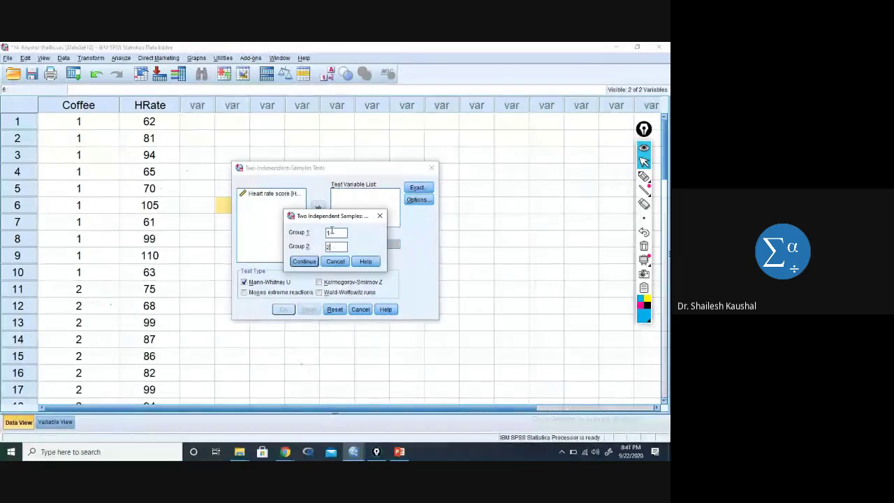
click(304, 261)
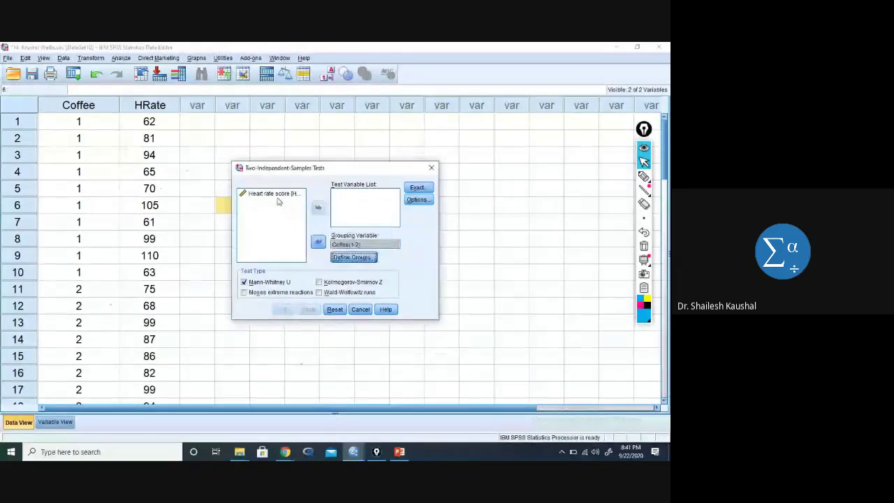
- Add Heart rate score as the test variable and run the Mann-Whitney U test for Coffee groups 1 and 2
click(277, 200)
click(317, 206)
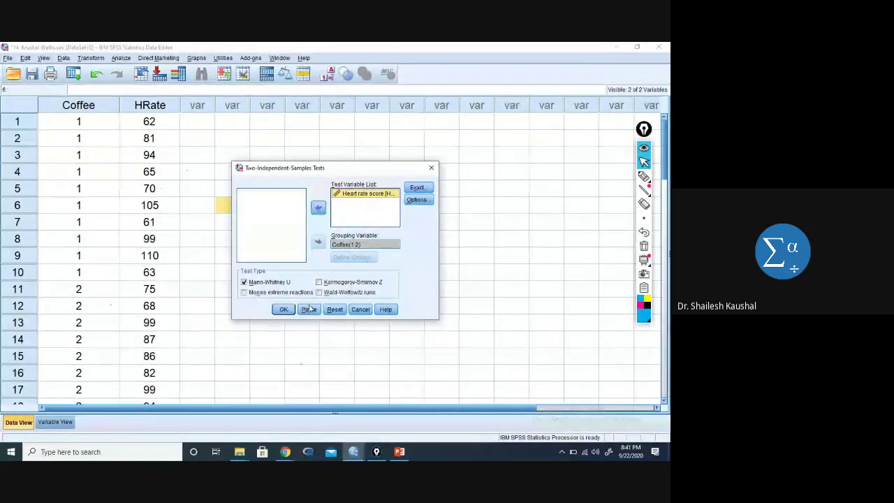
click(284, 309)
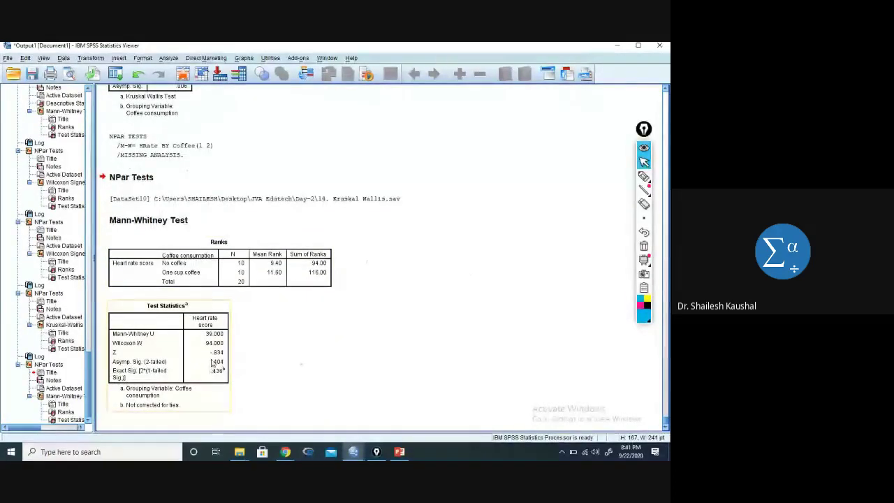
click(293, 351)
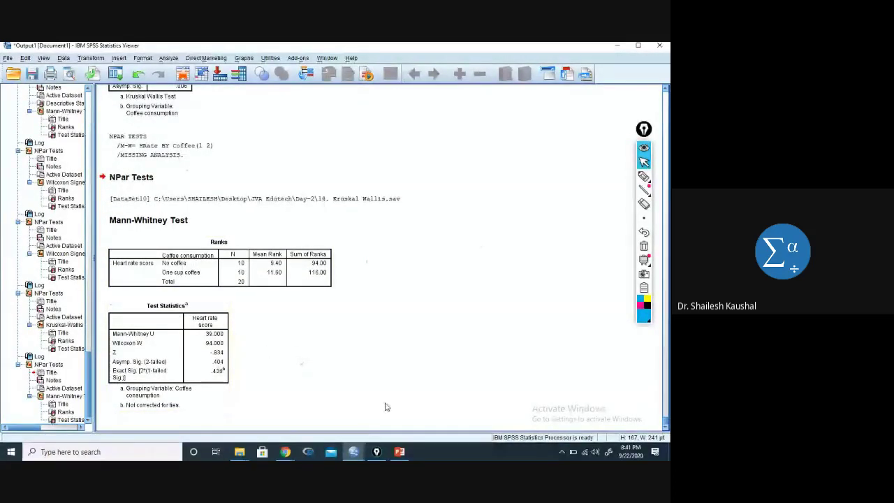
- Reopen the legacy two-independent-samples test from the Kruskal Wallis dataset and select its Coffee grouping variable
mouse_move(356, 450)
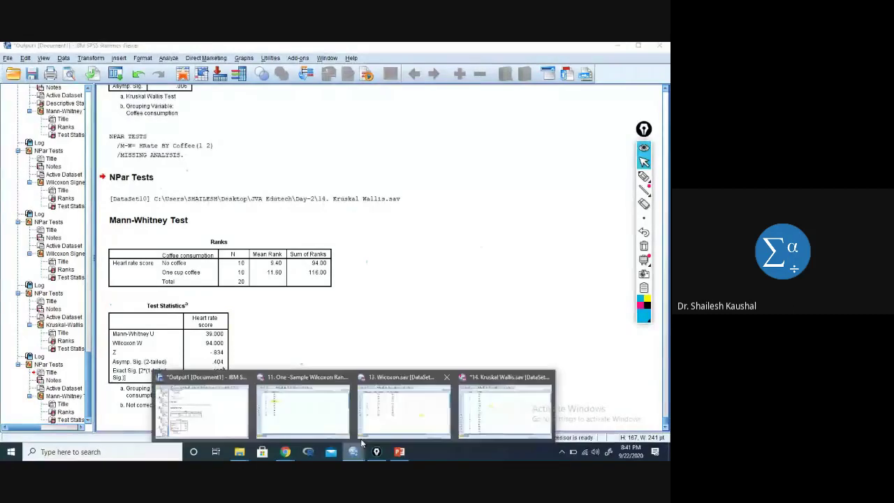
click(497, 408)
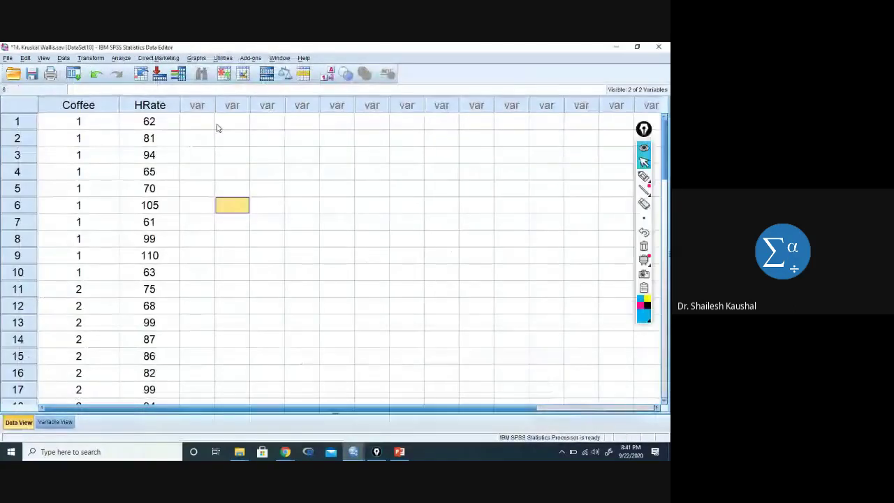
click(121, 58)
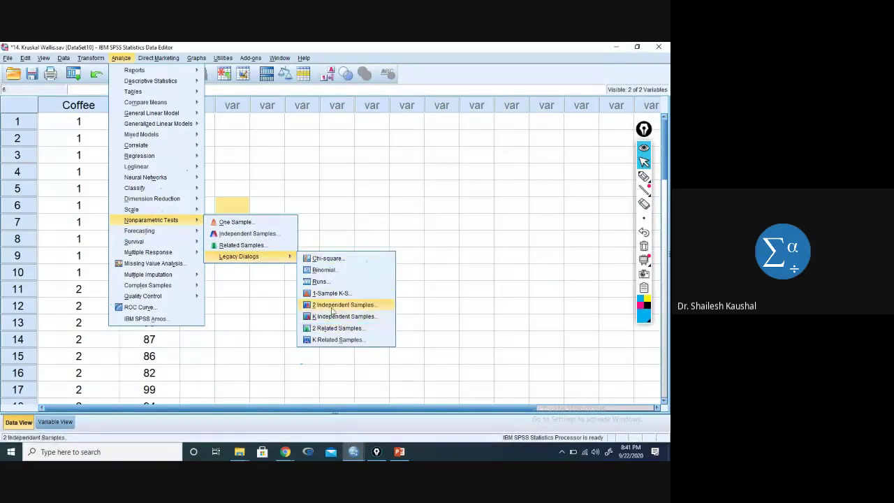
click(332, 307)
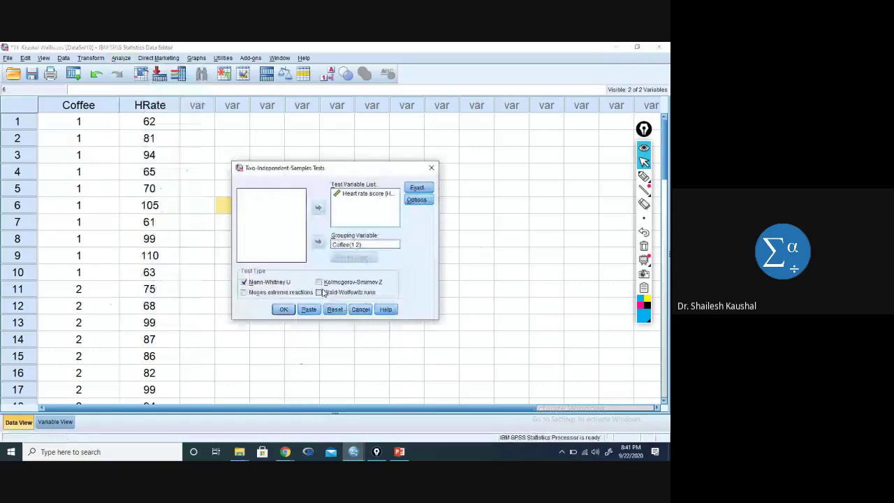
click(344, 245)
- Set Group 2 to 3, run the Mann-Whitney U test against group 1, and review the output
click(350, 257)
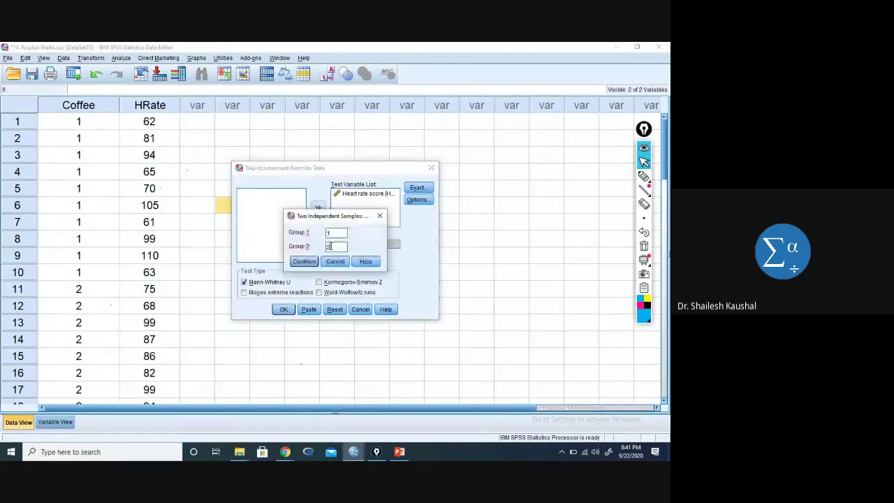
double_click(329, 246)
text(3)
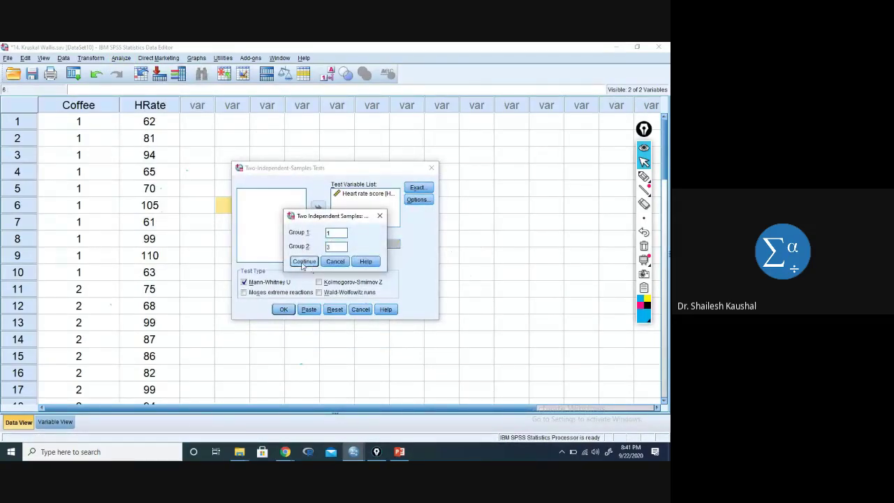
click(304, 262)
click(283, 309)
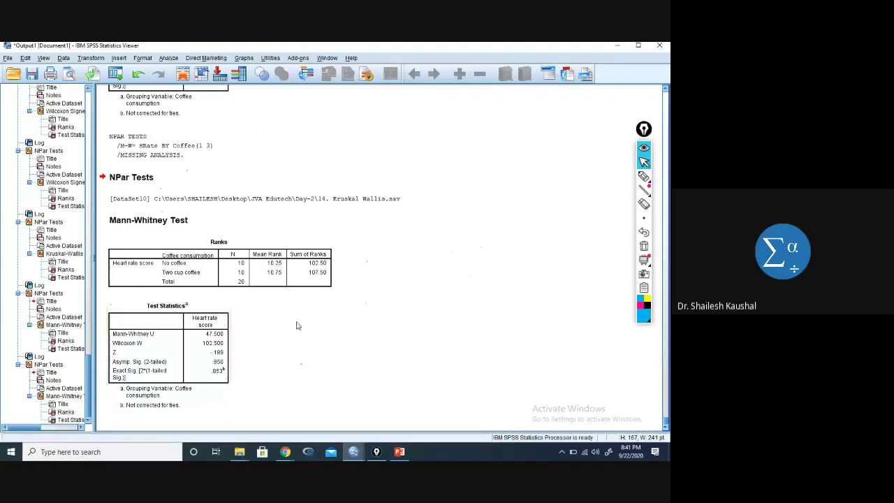
scroll(283, 310, up, 3)
scroll(271, 310, down, 3)
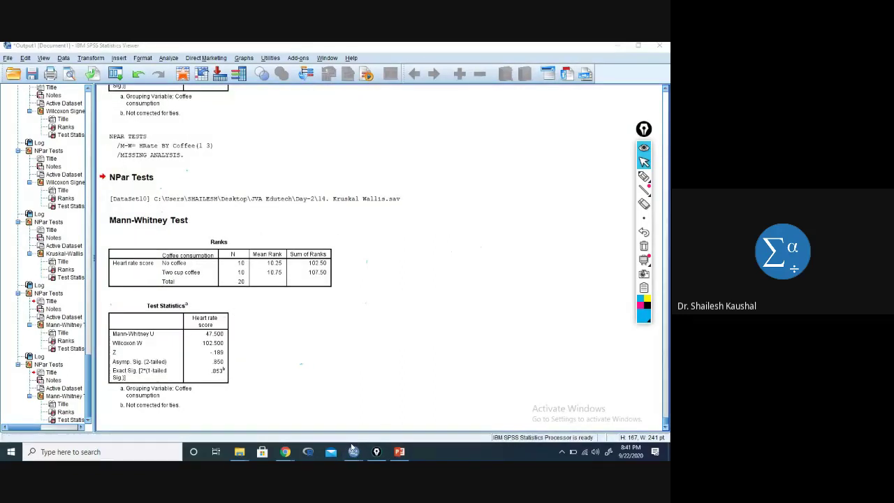
- From the Kruskal Wallis dataset, set Group 2 to 4 in the legacy two-independent-samples test and run Mann-Whitney U against group 1
mouse_move(353, 449)
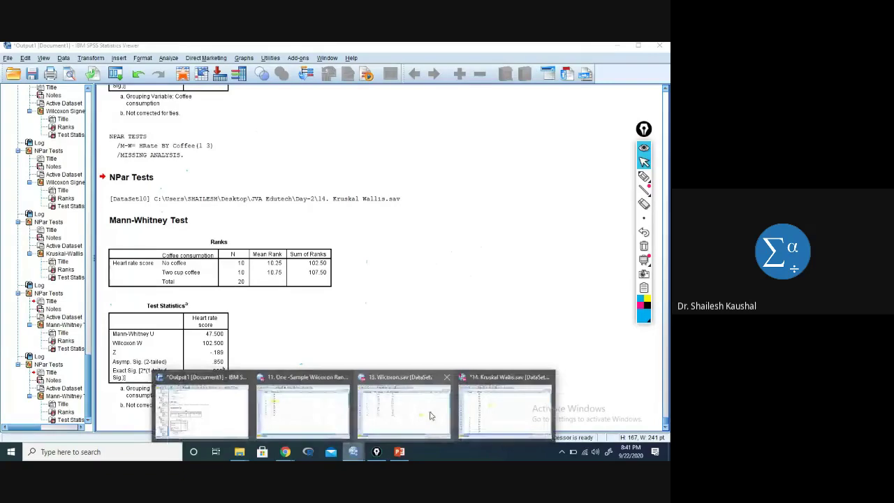
click(488, 415)
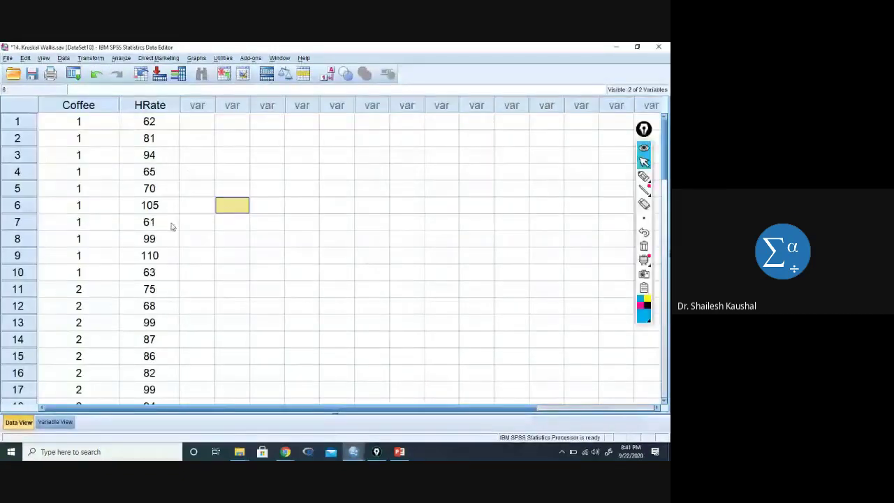
click(121, 58)
mouse_move(202, 221)
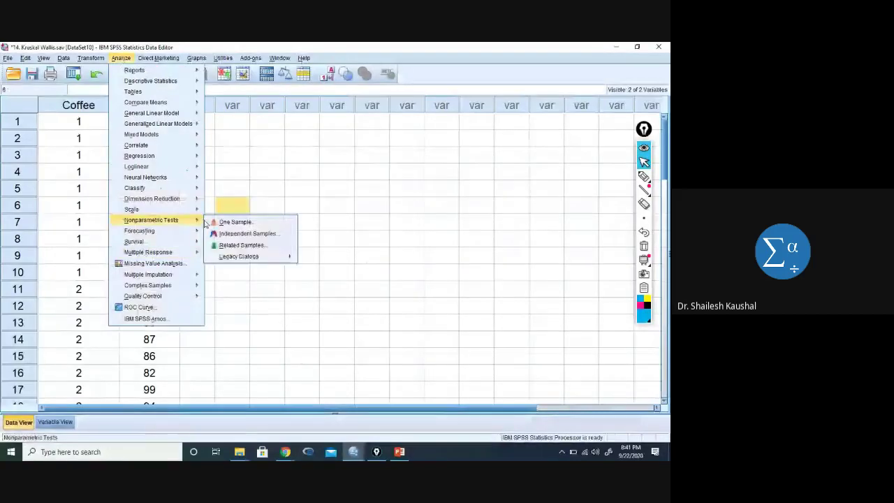
mouse_move(242, 256)
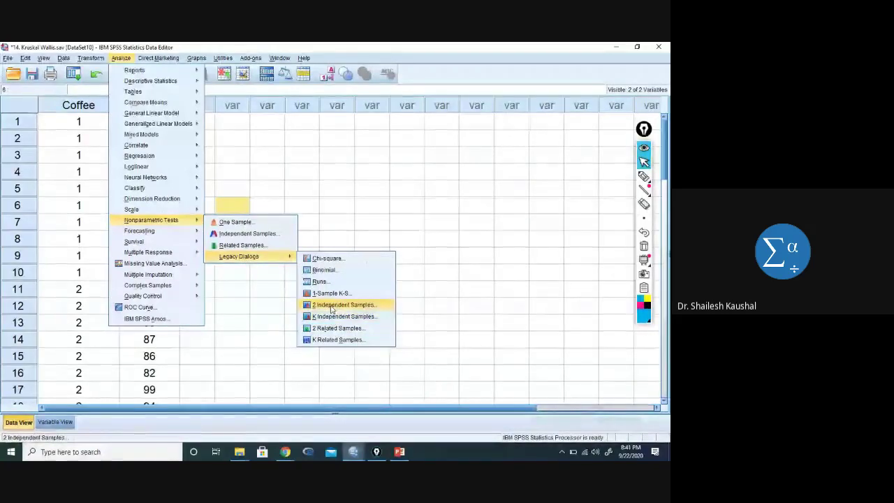
click(332, 306)
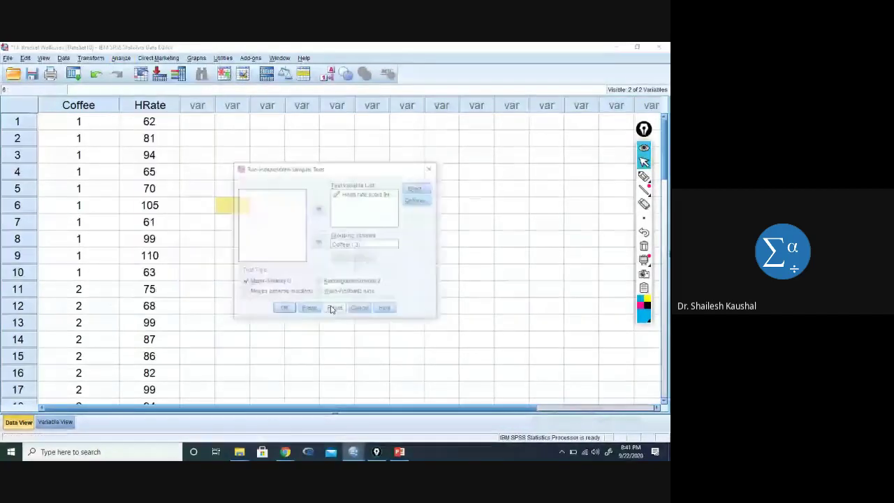
click(354, 257)
double_click(332, 248)
text(3)
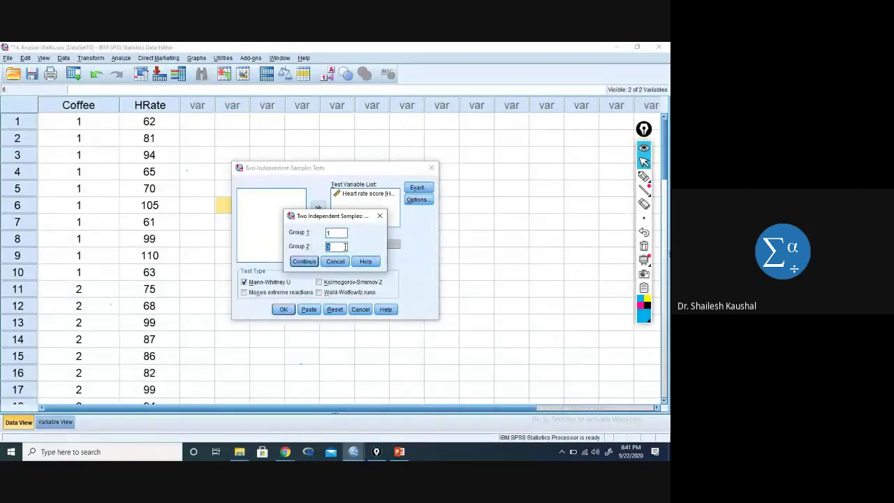
click(310, 263)
click(281, 309)
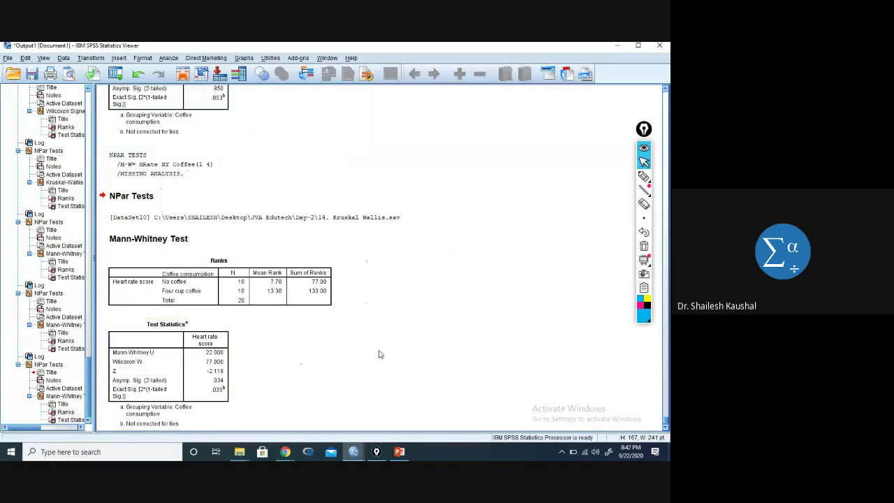
- Close the Wilcoxon and Kruskal Wallis datasets
click(353, 451)
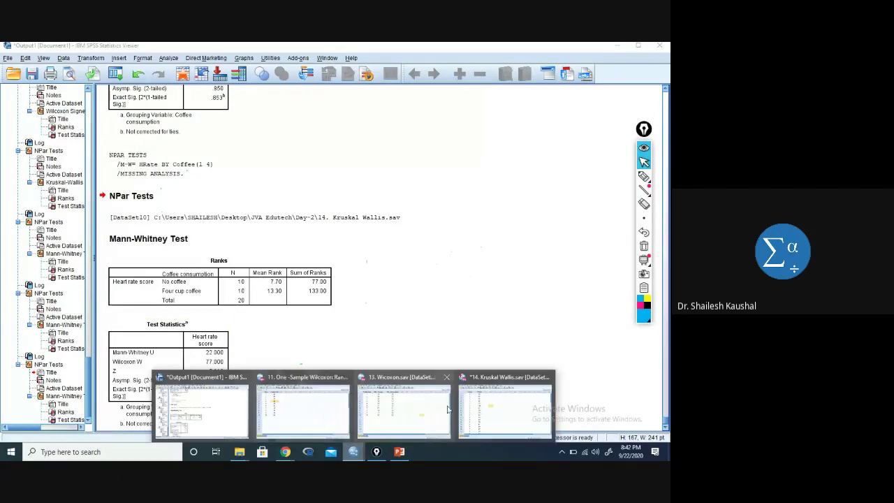
click(446, 377)
click(335, 270)
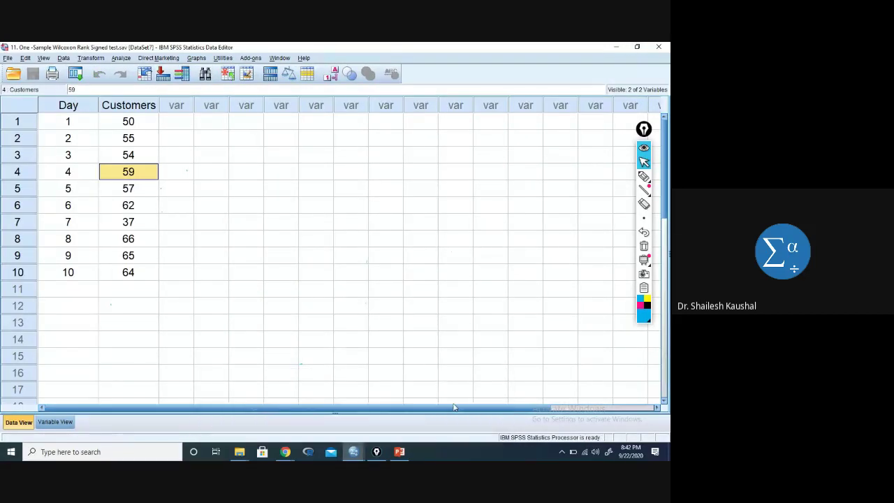
- Open the data file 15. Freidman ANOVA.sav from the Day-2 folder and bring its data window forward
mouse_move(353, 451)
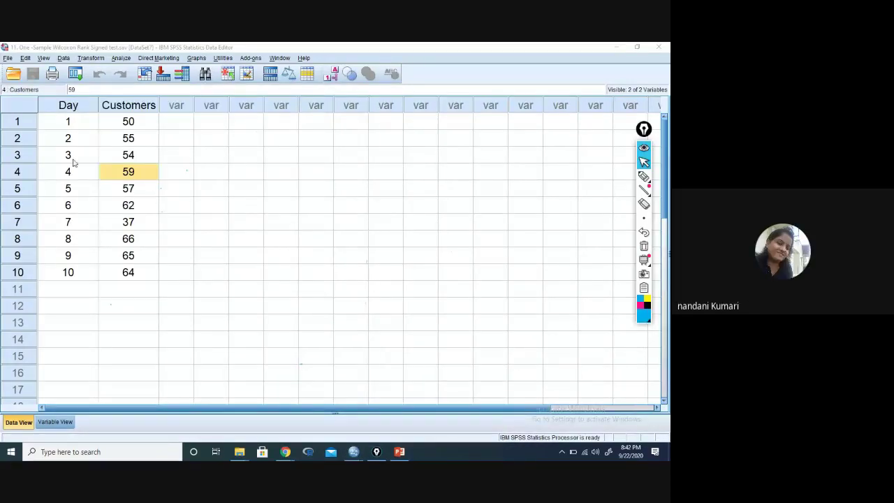
click(13, 73)
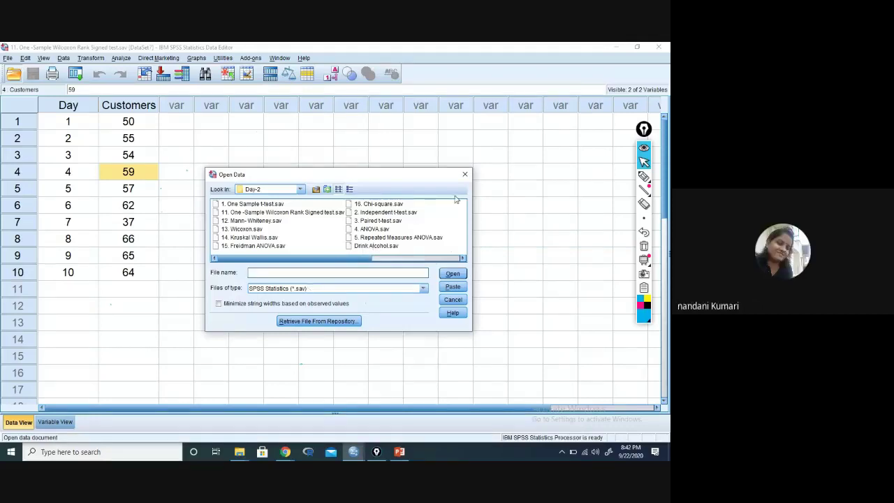
click(246, 246)
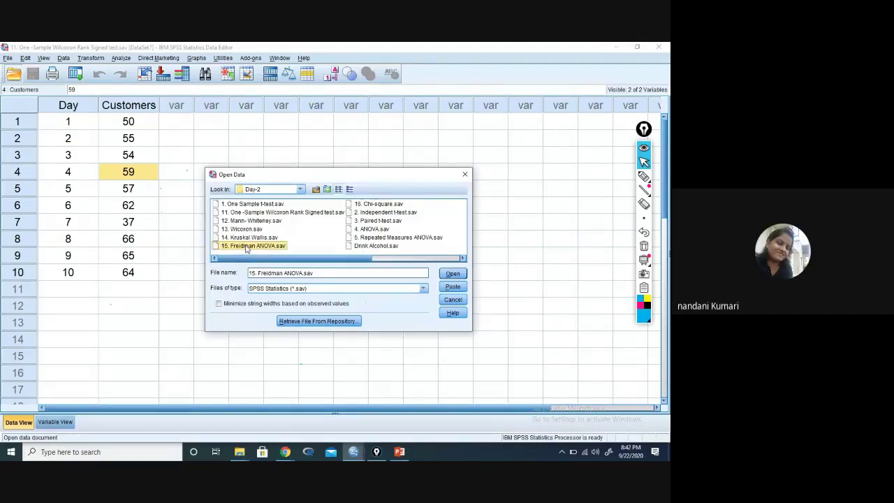
click(451, 274)
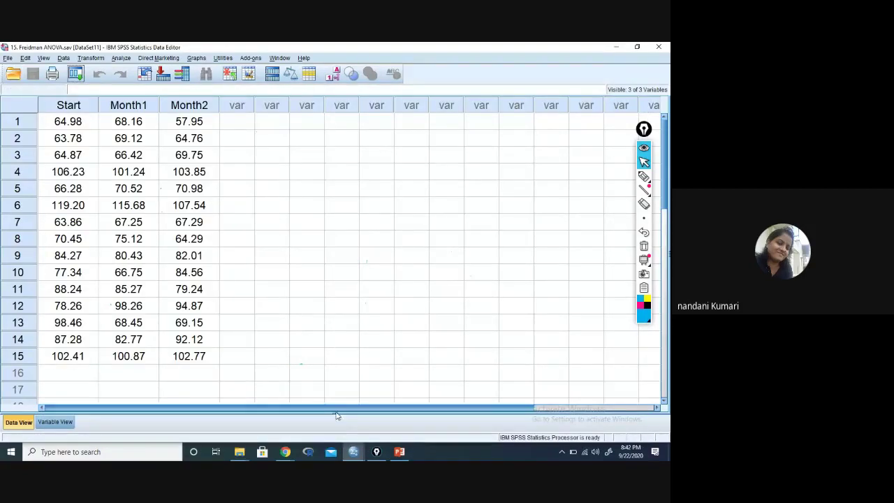
click(353, 451)
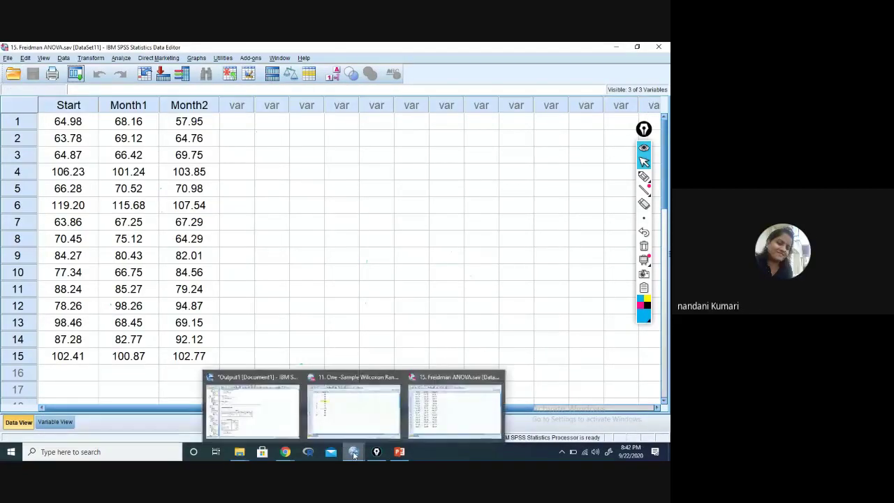
click(445, 439)
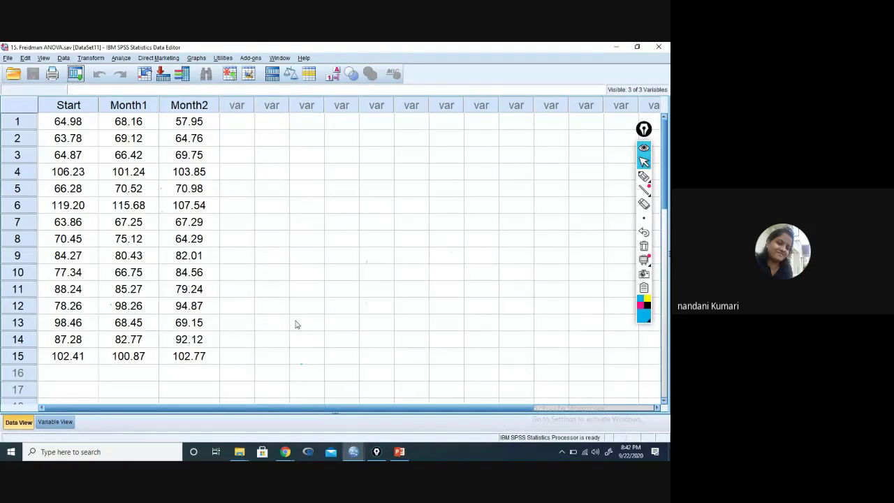
mouse_move(291, 458)
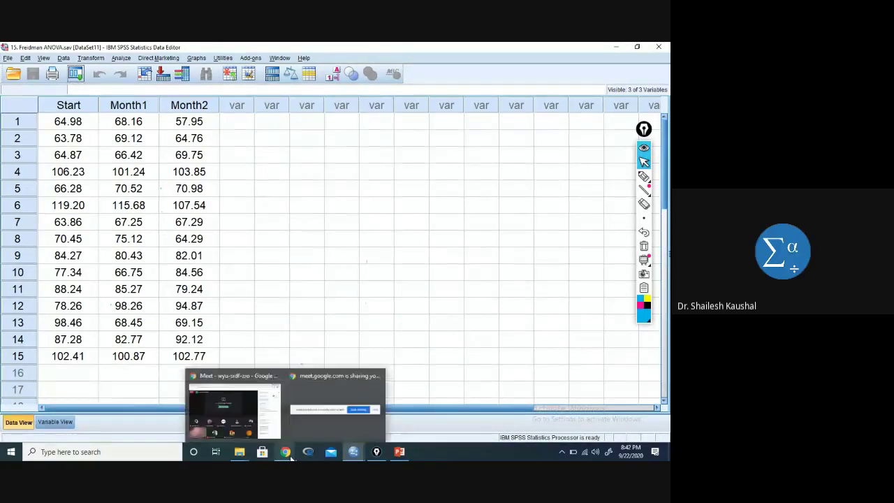
click(271, 433)
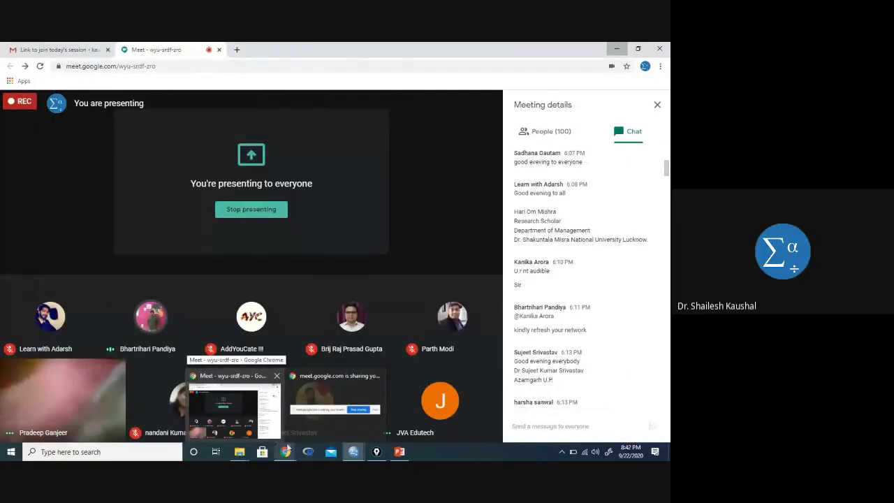
click(285, 454)
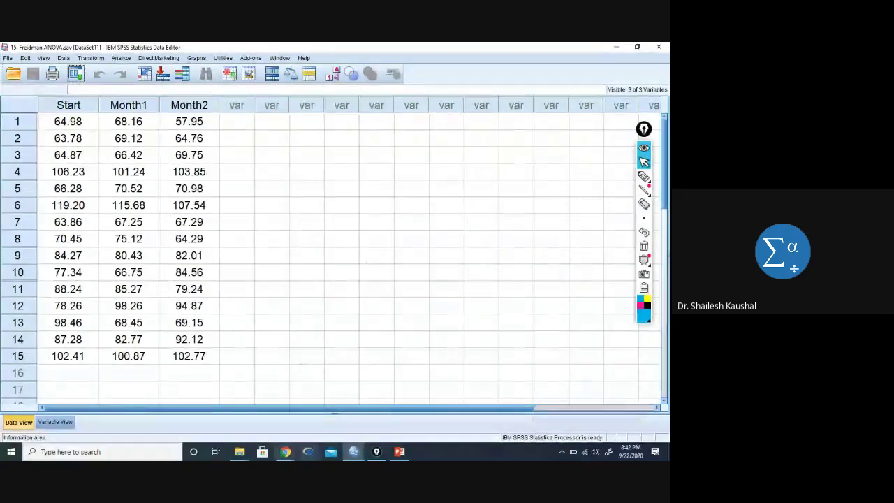
- Switch to File Explorer and browse to the Day-2 folder inside Mizoram on the Desktop
mouse_move(239, 452)
click(281, 409)
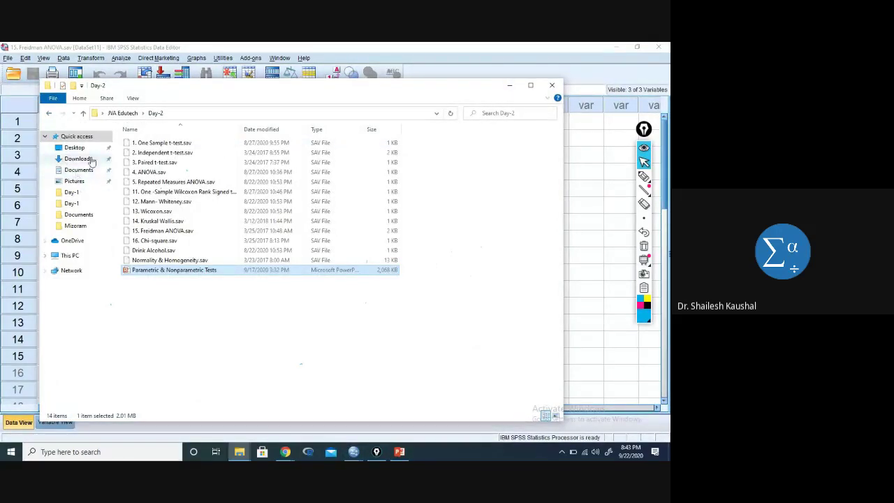
click(86, 149)
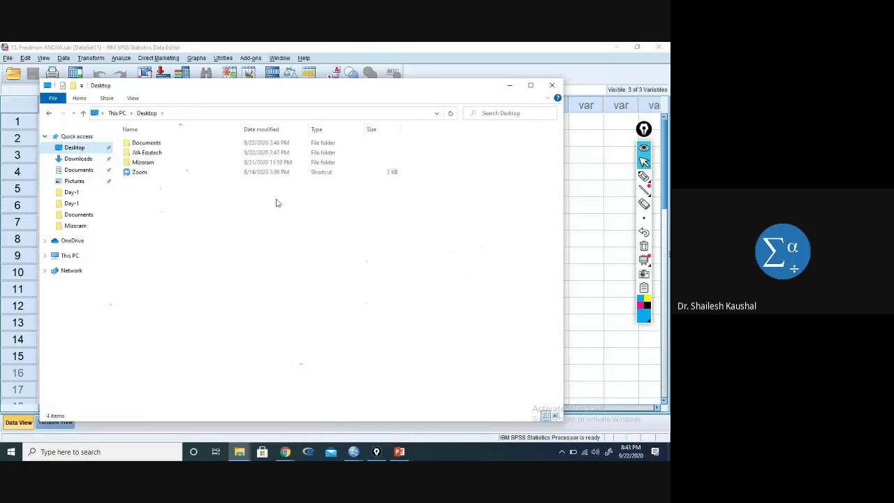
double_click(175, 164)
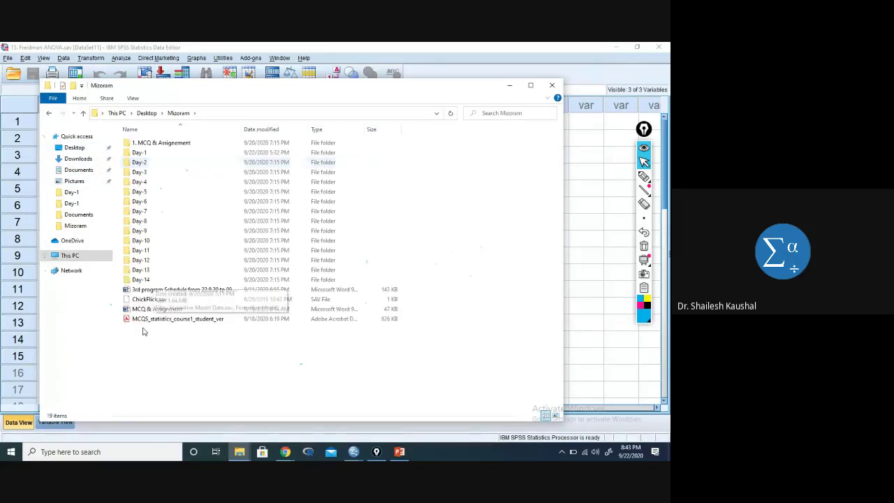
double_click(158, 152)
click(49, 113)
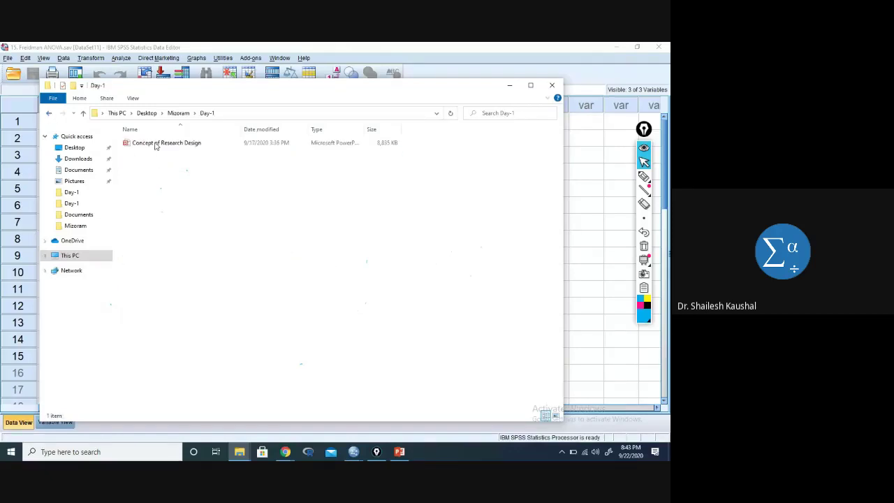
click(159, 167)
double_click(159, 166)
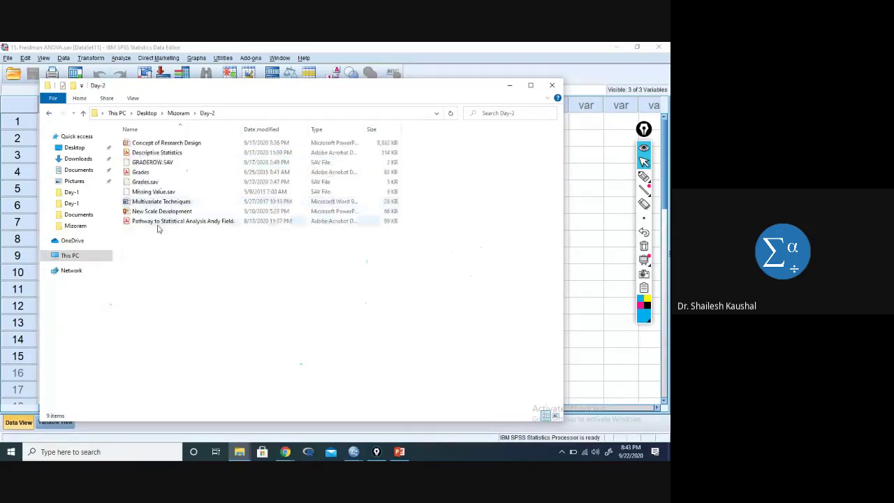
- Open the PDF Pathway to Statistical Analysis Andy Field with Adobe Acrobat Reader DC
double_click(156, 222)
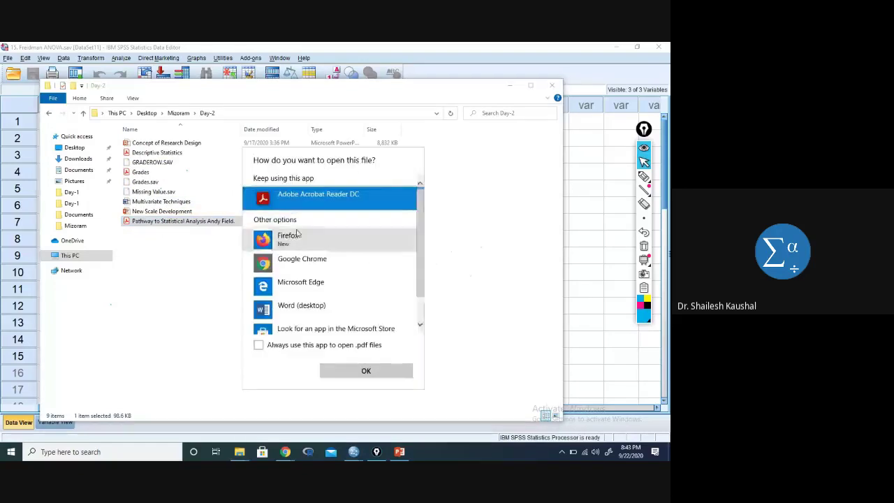
click(180, 222)
click(180, 222)
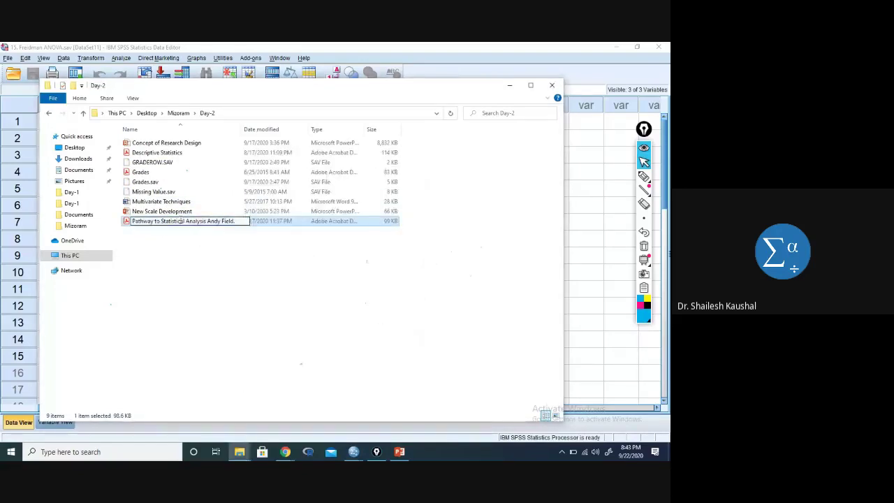
click(273, 222)
double_click(272, 222)
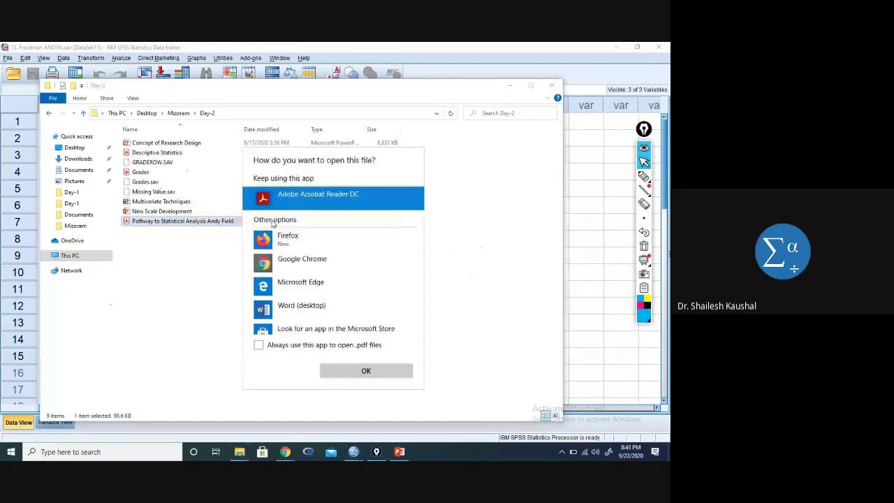
click(356, 370)
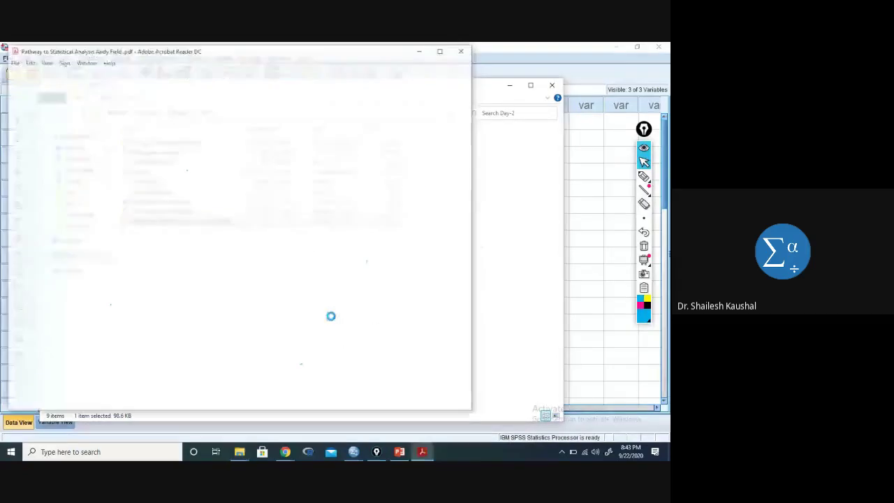
- Maximize the PDF window and dismiss the accessibility setup assistant and the untagged-document reading dialog
click(441, 50)
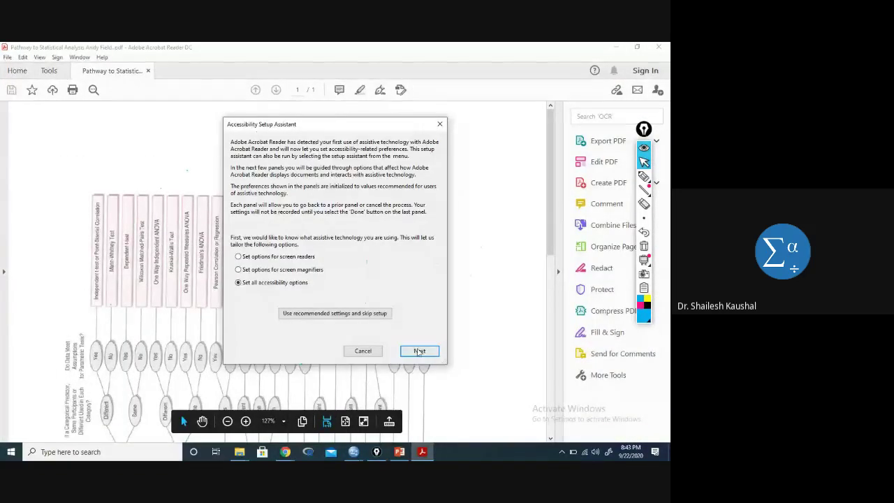
click(419, 351)
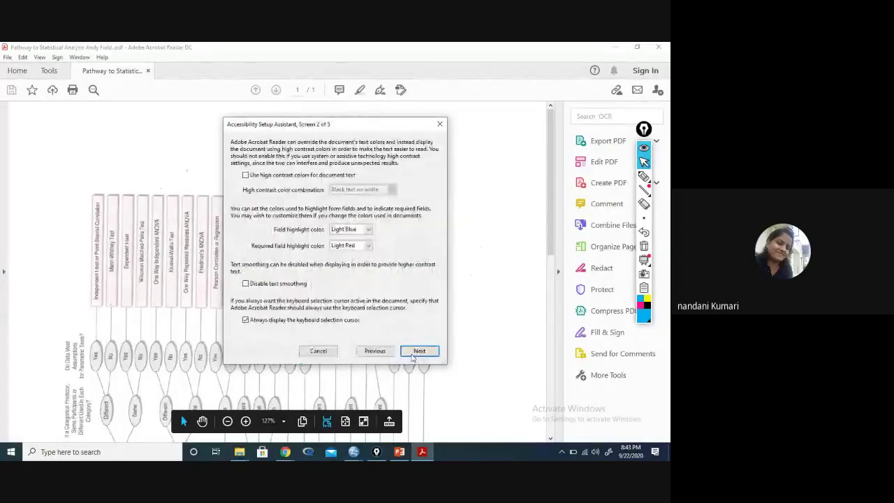
click(418, 352)
click(323, 360)
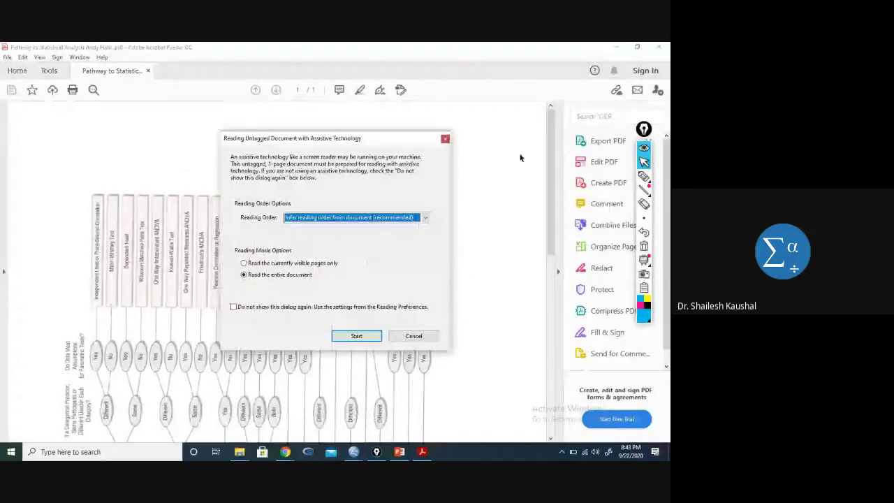
click(445, 139)
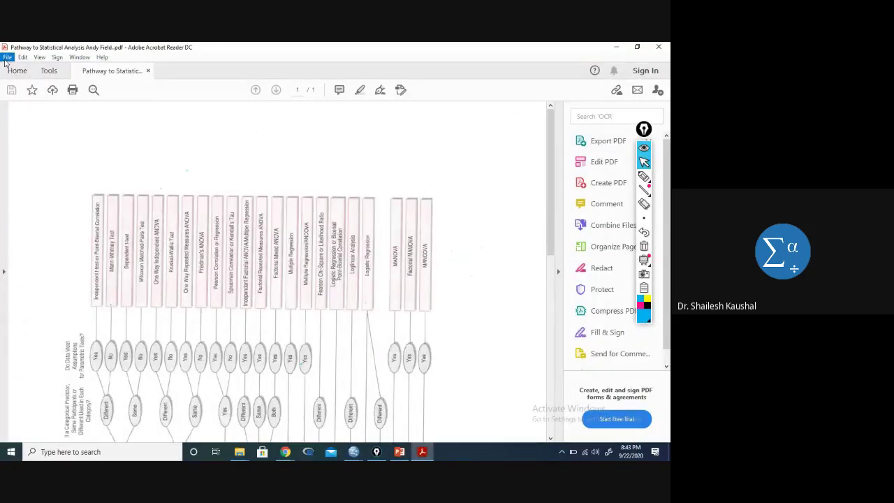
- Rotate the flowchart page clockwise and collapse the tools pane to enlarge the document view
click(40, 58)
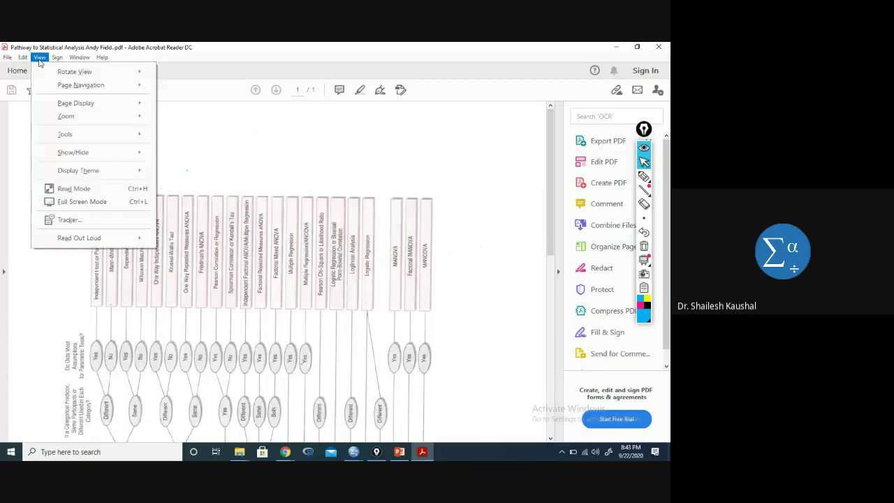
mouse_move(95, 74)
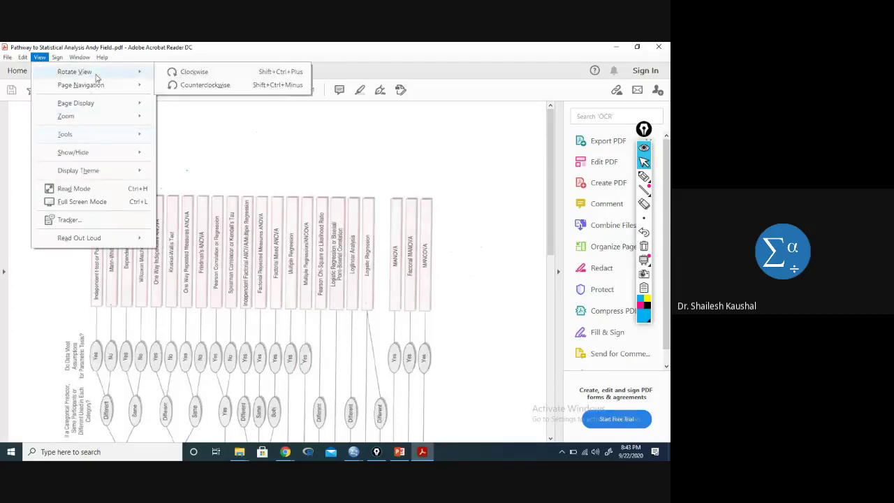
click(180, 76)
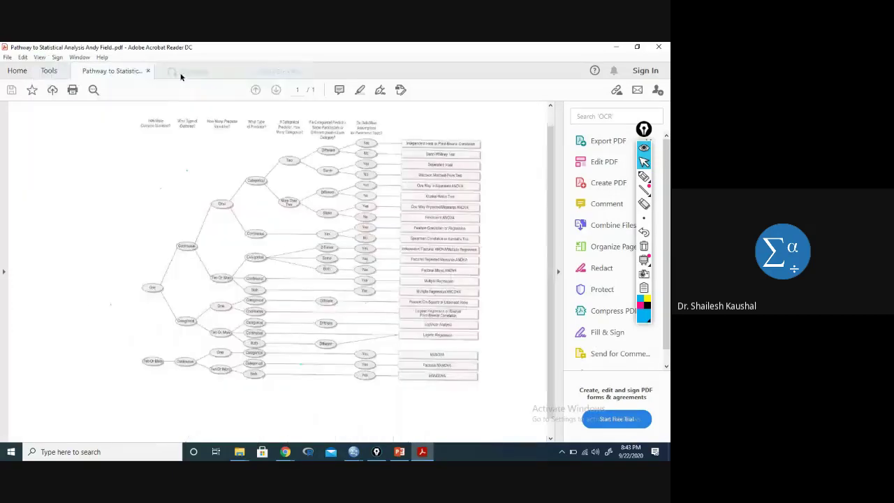
click(557, 269)
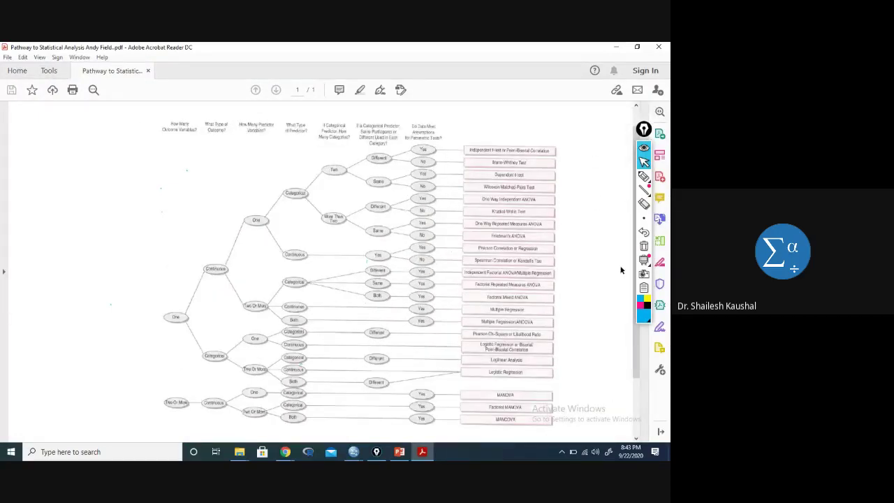
- Finish viewing the test selection flowchart, then close the PDF and the Day-2 folder window to return to the Friedman ANOVA data in SPSS
scroll(634, 131, up, 1)
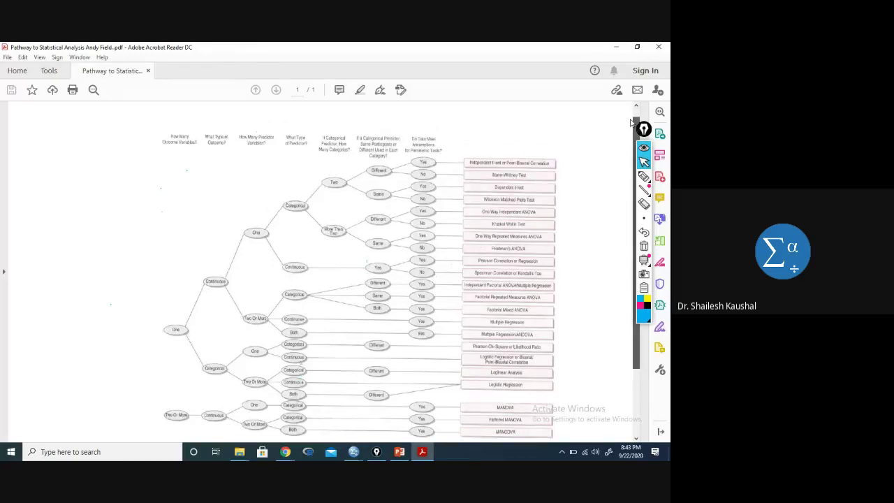
scroll(627, 125, down, 1)
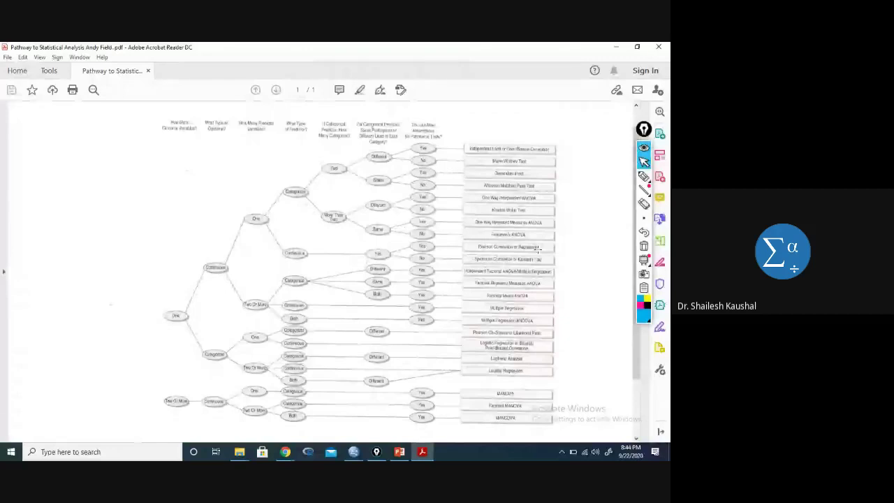
click(659, 47)
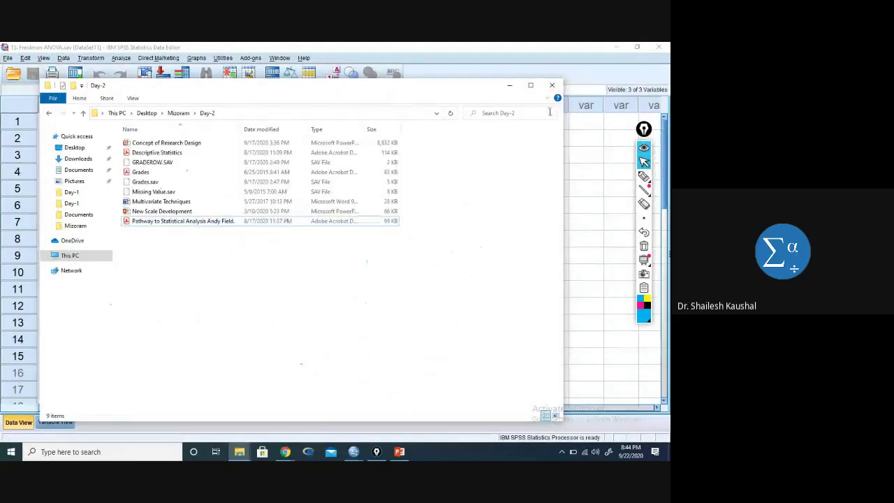
click(551, 86)
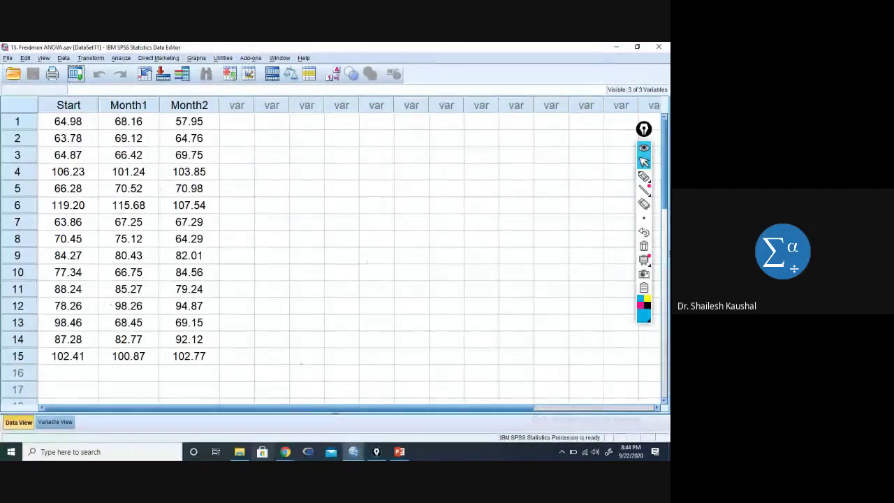
mouse_move(234, 455)
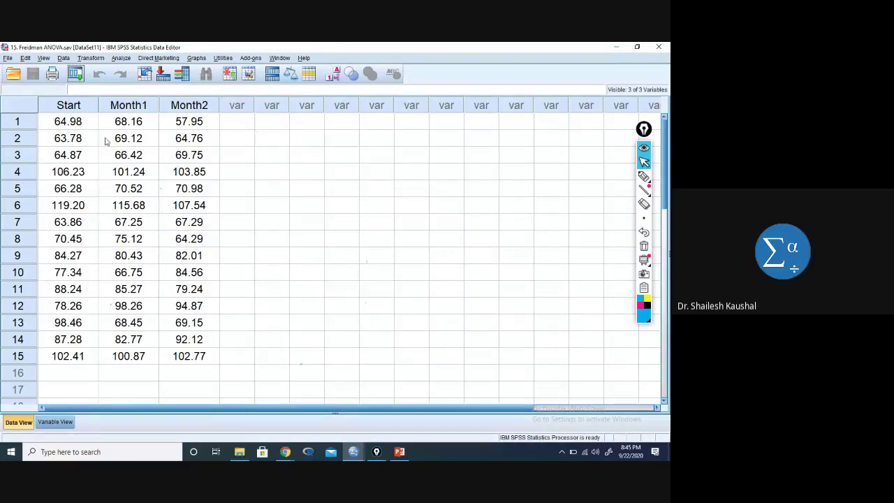
- Examine the Start, Month1 and Month2 values of all cases, first together and then column by column
drag(83, 124, 189, 356)
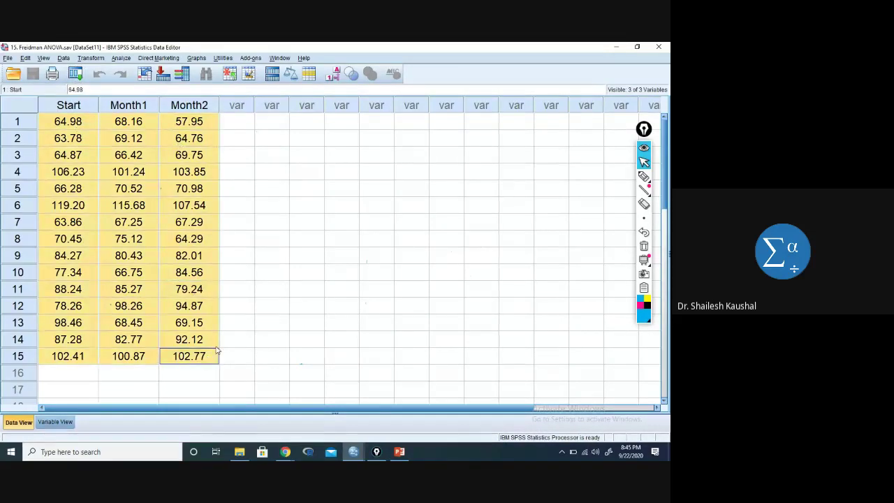
click(244, 209)
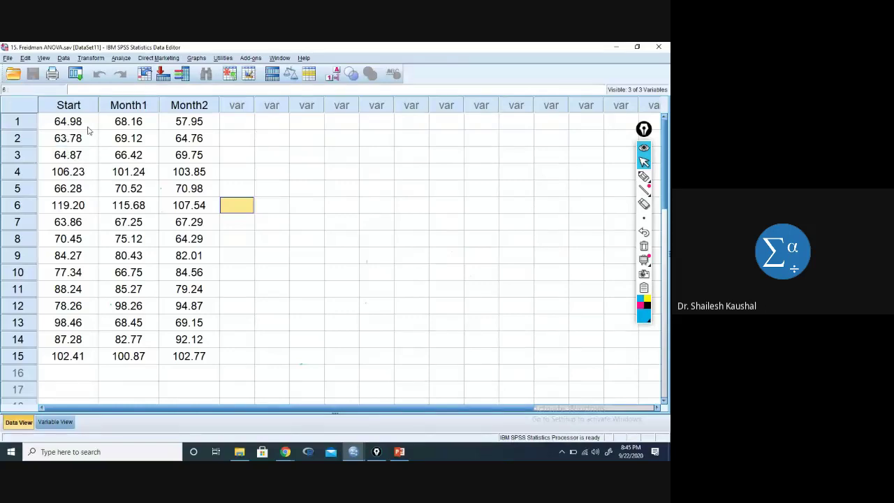
drag(89, 130, 82, 361)
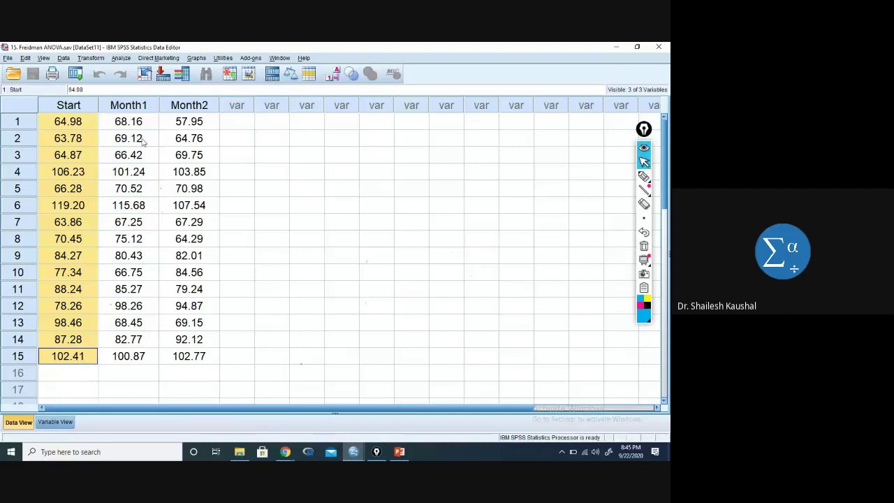
drag(140, 123, 117, 368)
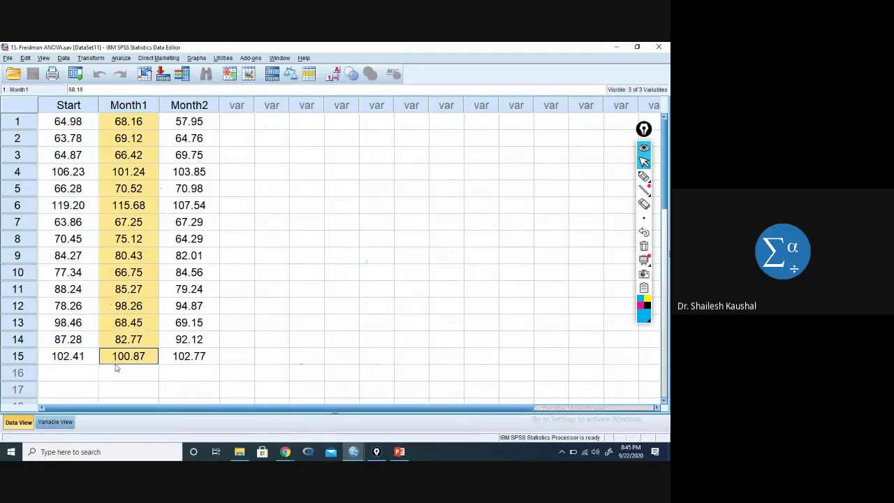
drag(207, 126, 189, 365)
click(372, 302)
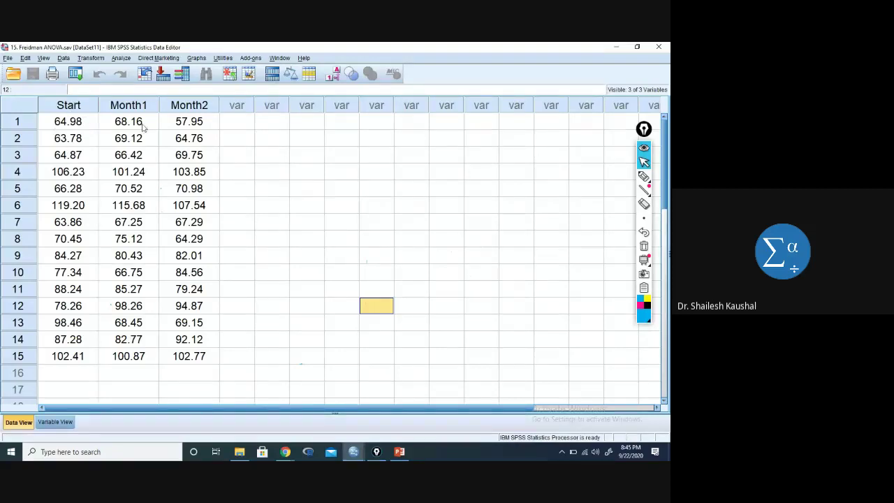
- Set up a legacy nonparametric test for K related samples with the start, 1-month and 2-month sales variables as test variables
click(121, 59)
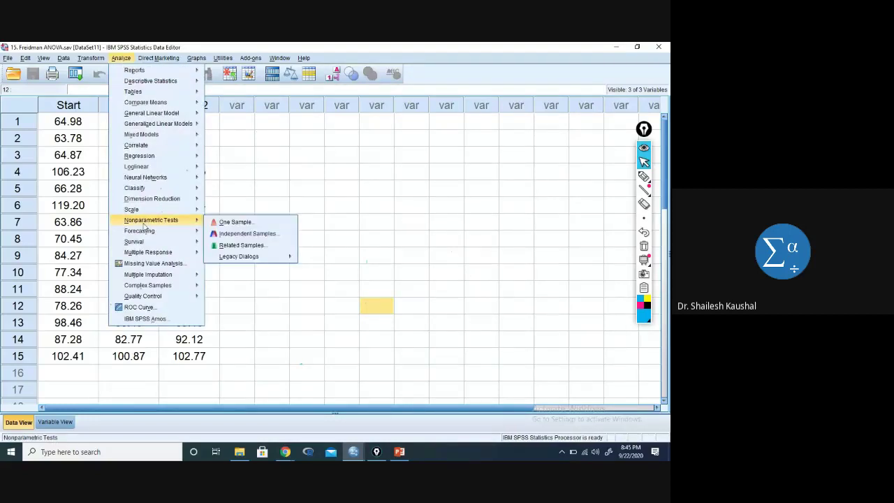
mouse_move(192, 220)
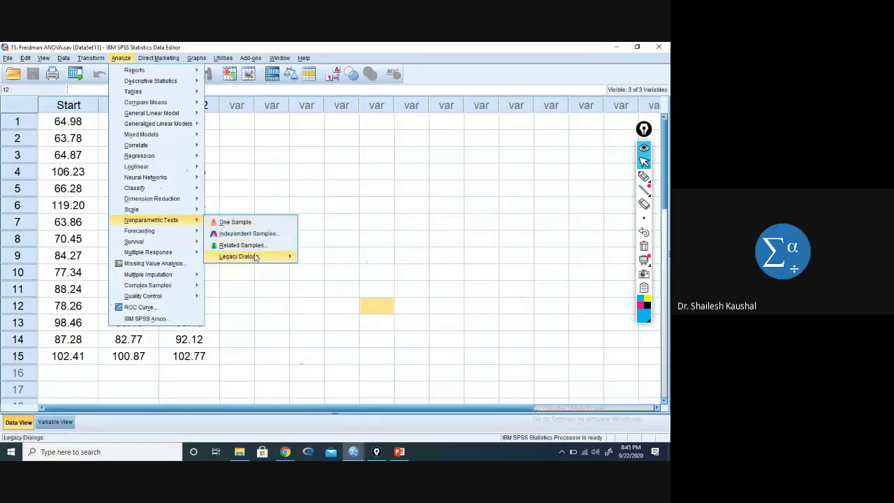
mouse_move(253, 257)
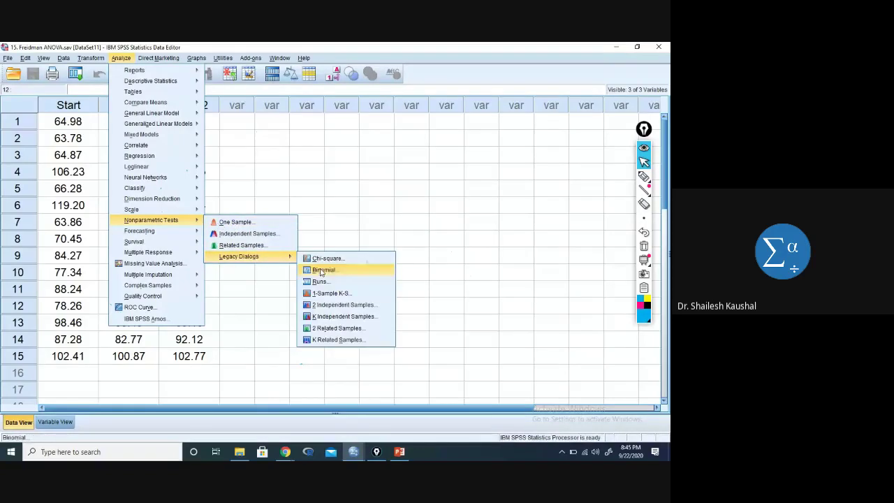
click(334, 340)
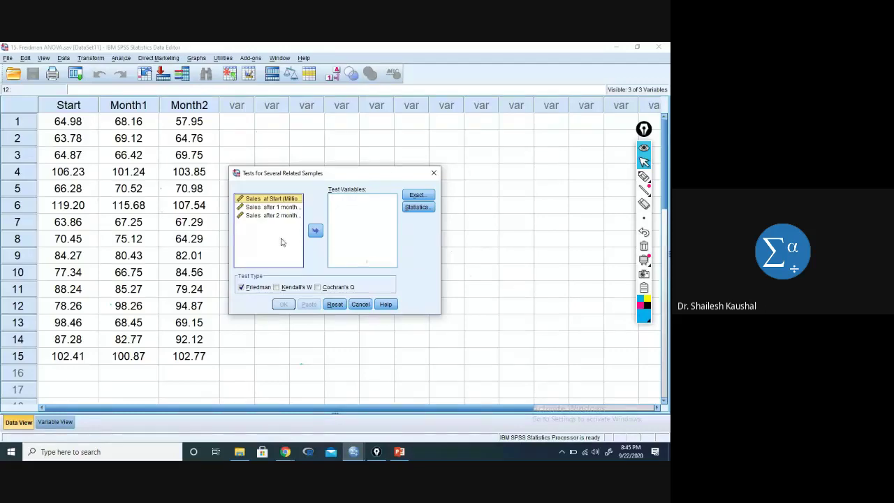
shift+click(274, 217)
click(315, 230)
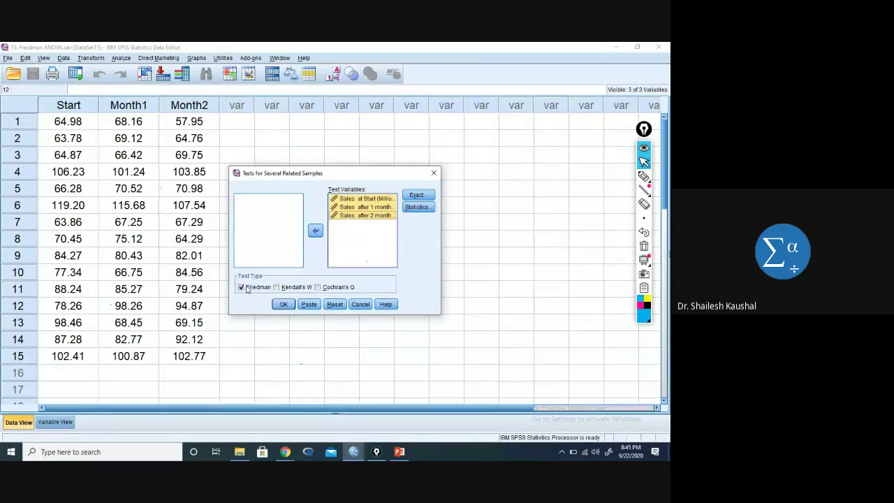
- Check the Exact and Statistics options without adding any statistics, and run the Friedman test
click(416, 195)
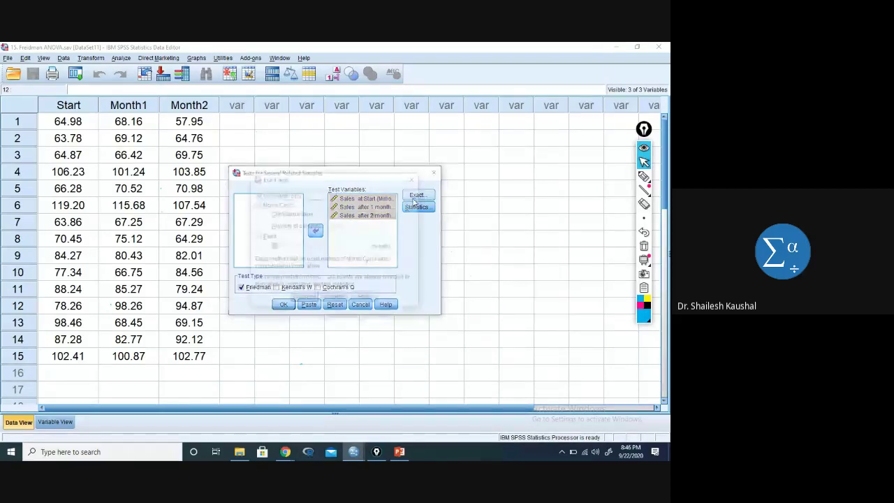
click(303, 298)
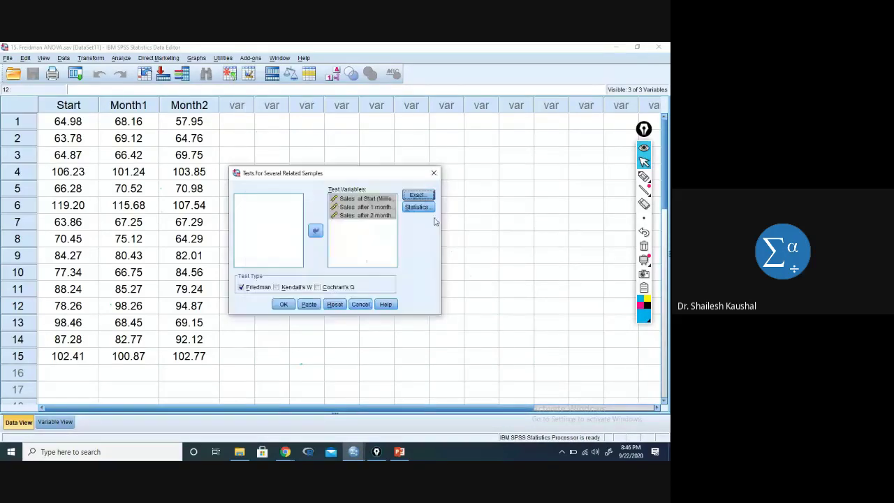
click(416, 208)
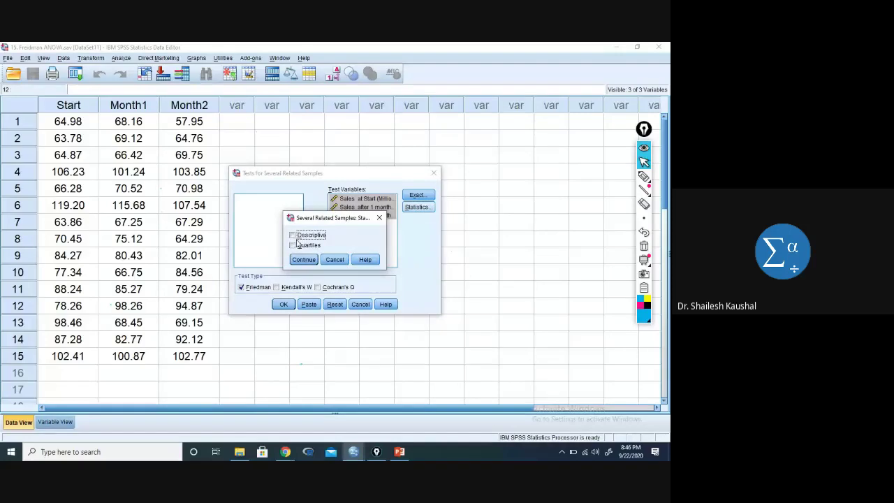
click(304, 259)
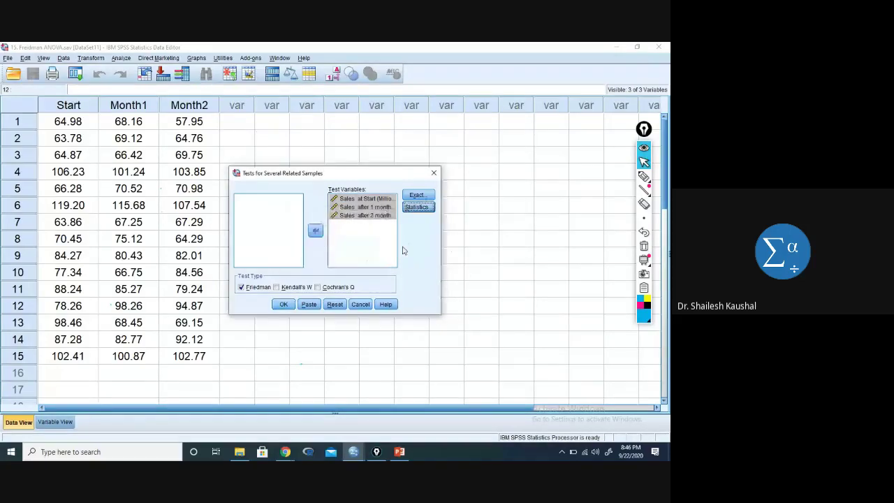
click(284, 304)
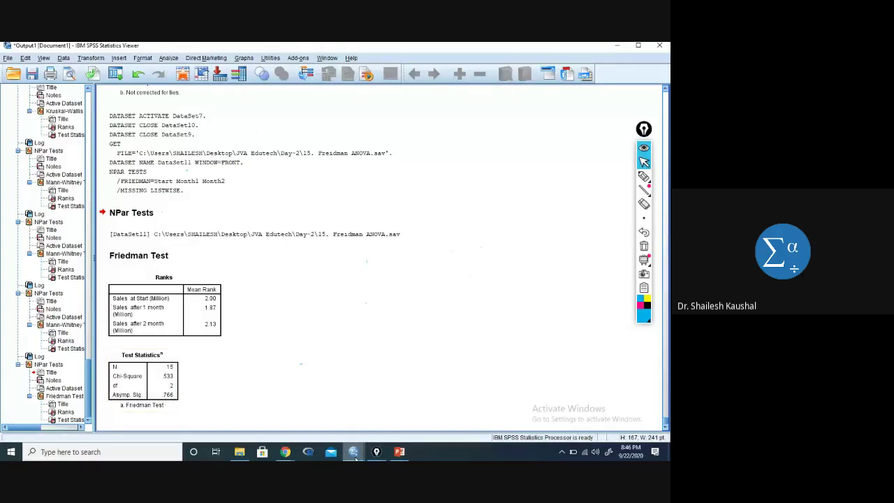
- Return to the Data Editor and open the data file 16. Chi-square.sav from the Day-2 folder
mouse_move(354, 459)
click(444, 419)
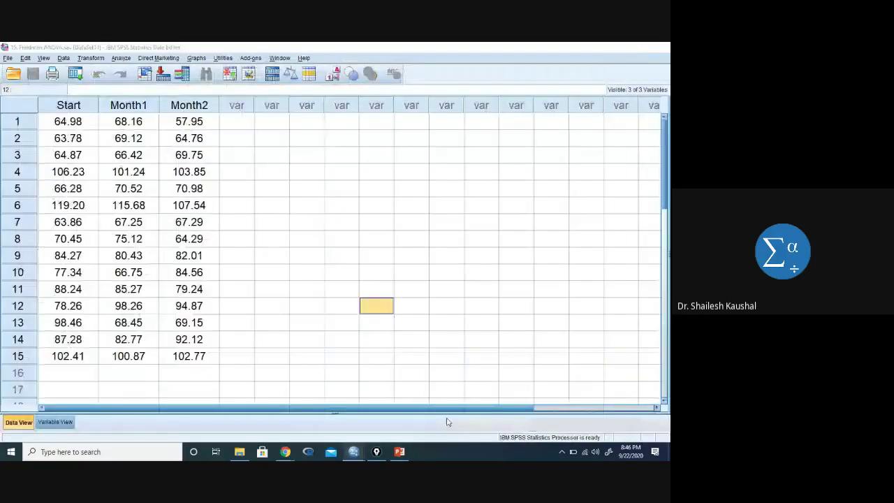
click(8, 58)
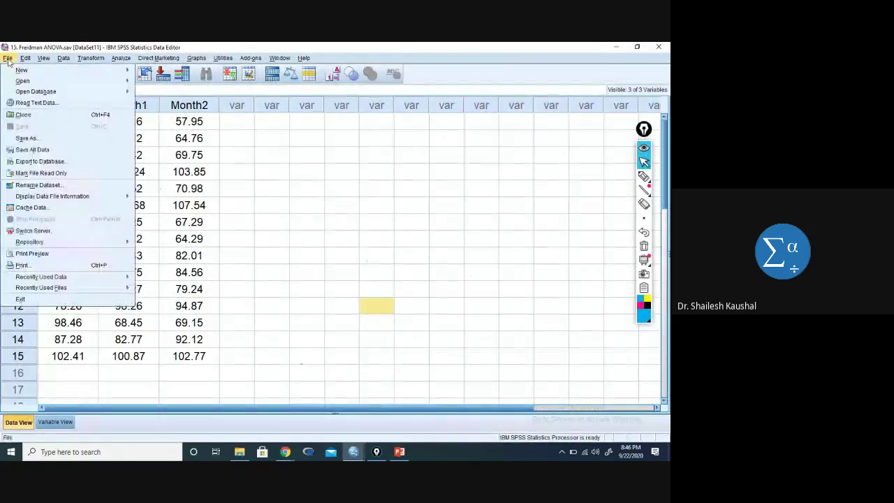
mouse_move(35, 93)
mouse_move(119, 84)
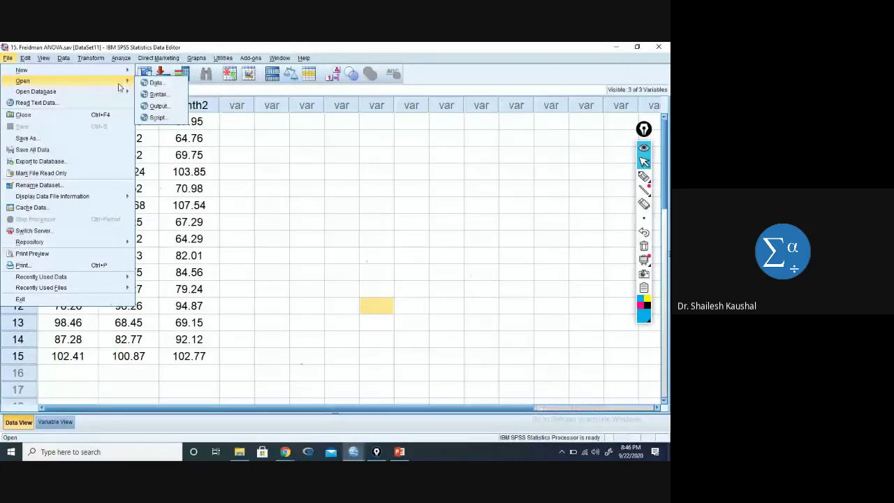
click(154, 83)
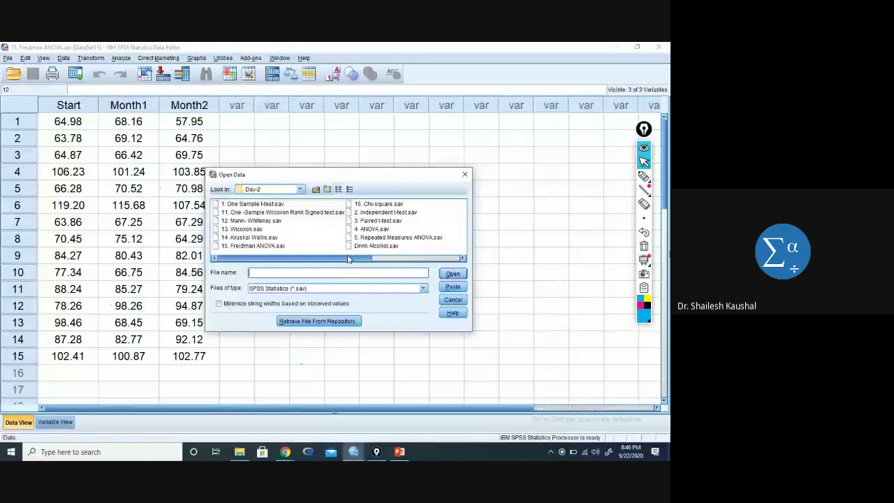
double_click(358, 203)
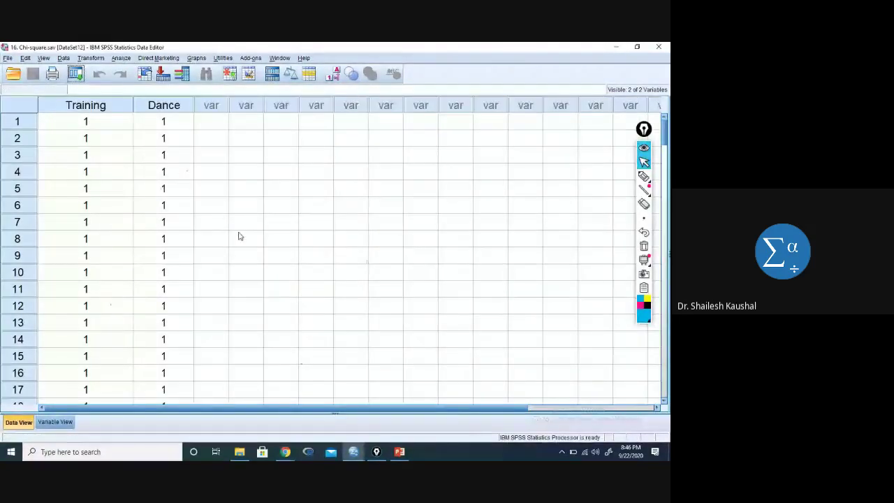
- Display value labels for the Training and Dance data and widen the Training column slightly
click(333, 73)
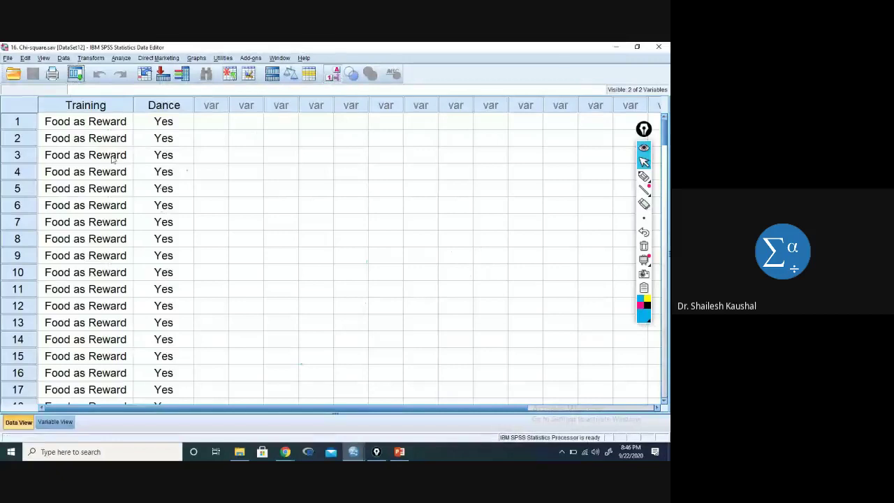
drag(133, 105, 141, 105)
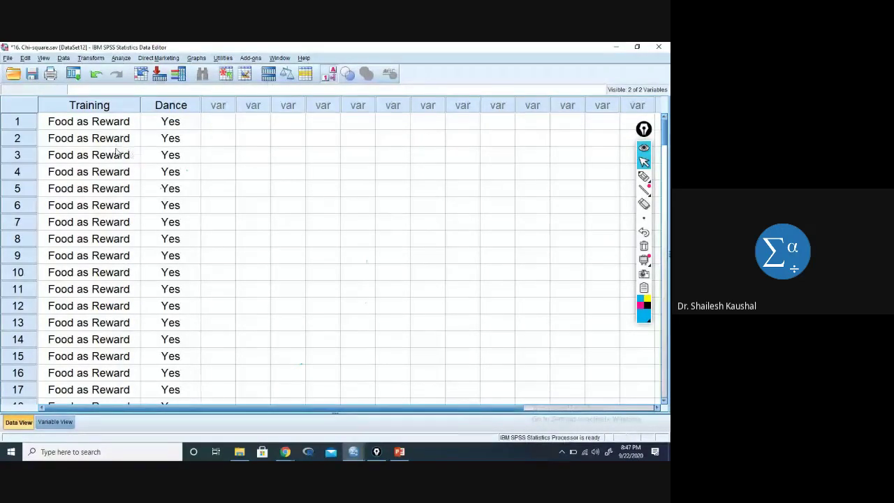
scroll(117, 152, down, 20)
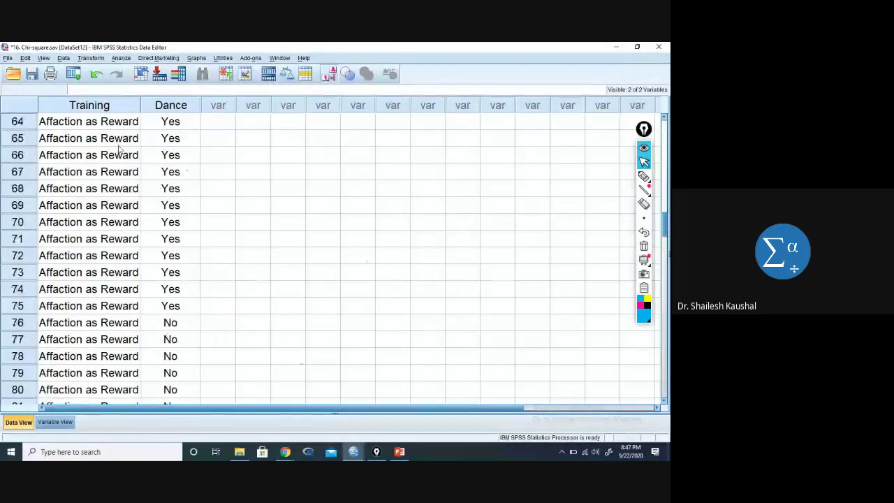
scroll(119, 150, down, 20)
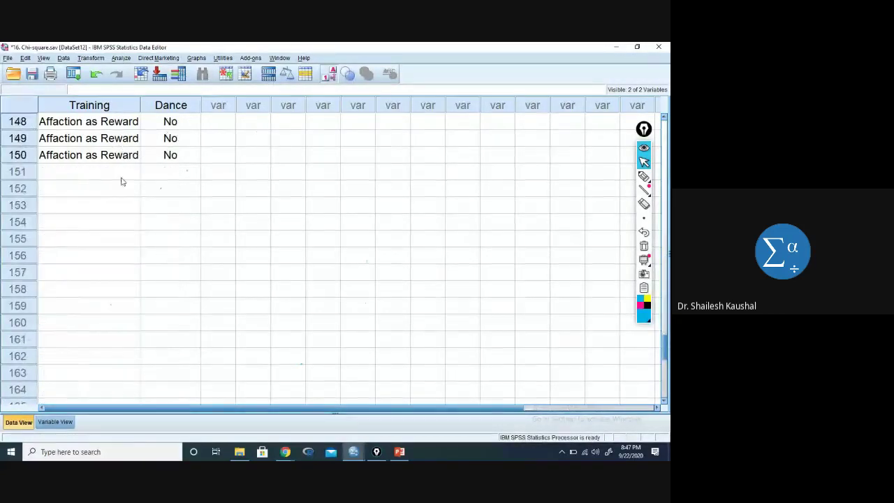
scroll(121, 181, up, 20)
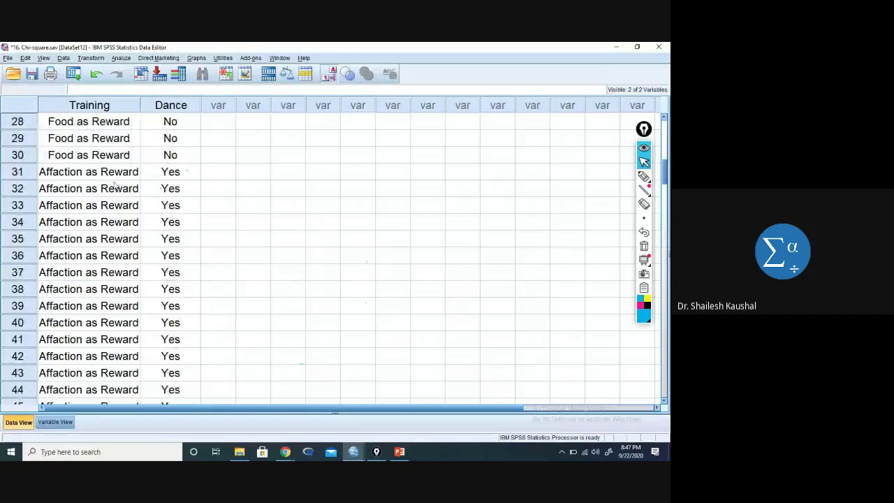
scroll(115, 182, up, 9)
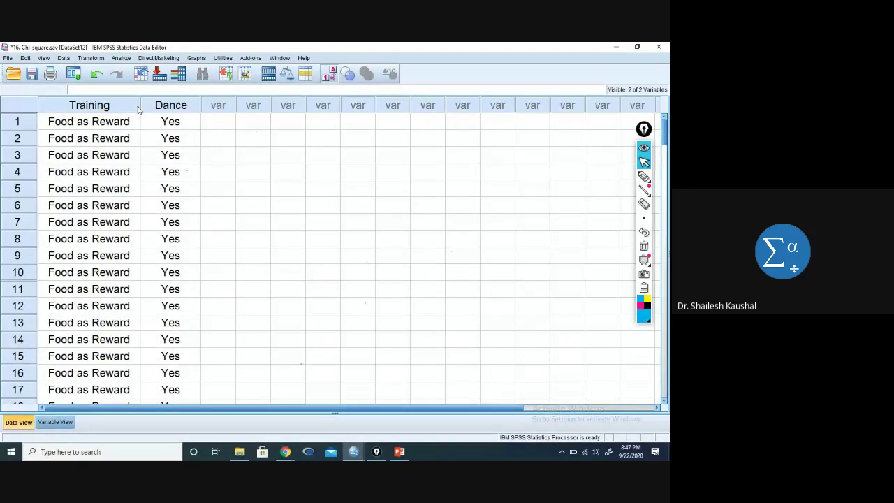